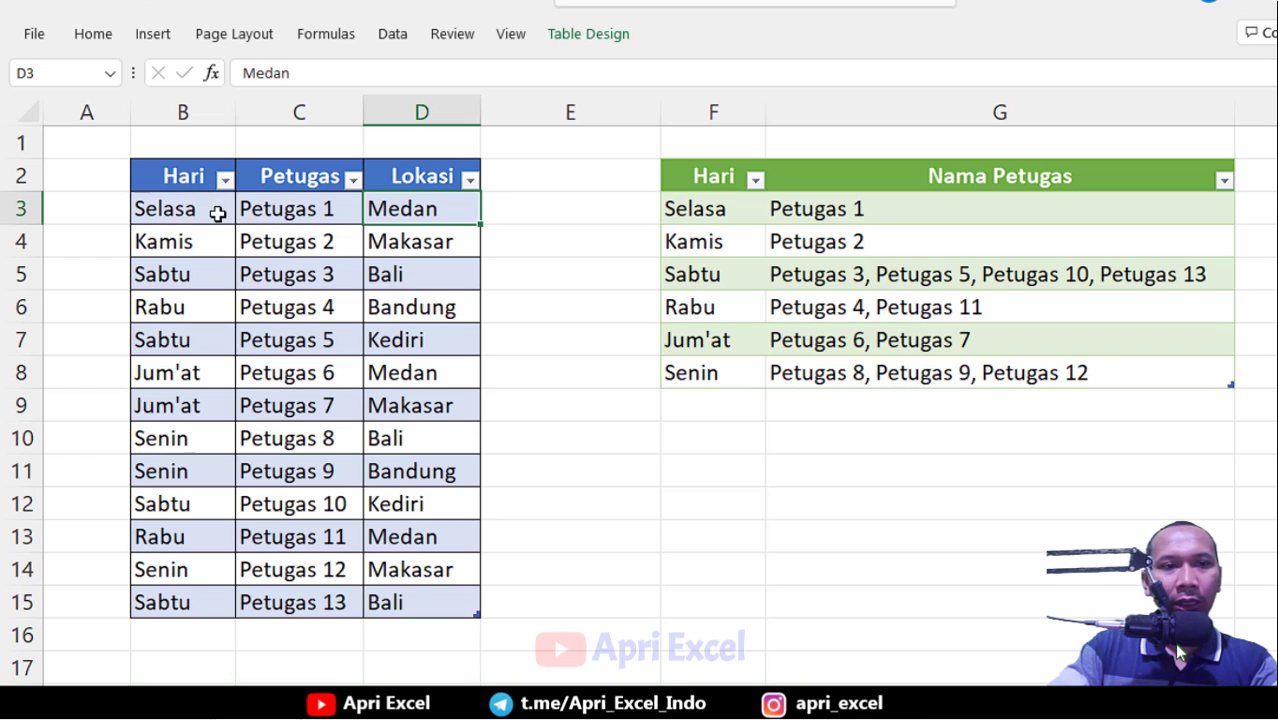
Examine the grouped Hari and Nama Petugas table and compare its Sabtu entry with the Sabtu rows of the source table
{"action": "left_click", "coordinate": [733, 222]}
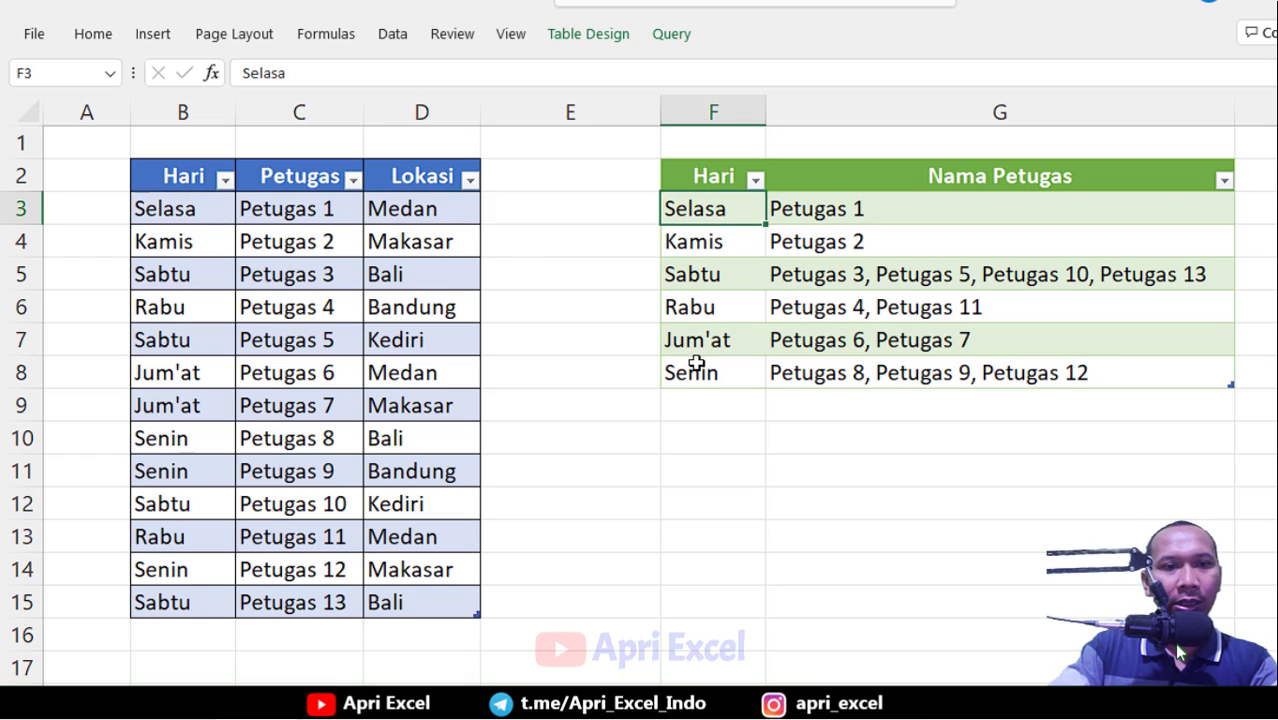
{"action": "left_click", "coordinate": [828, 214]}
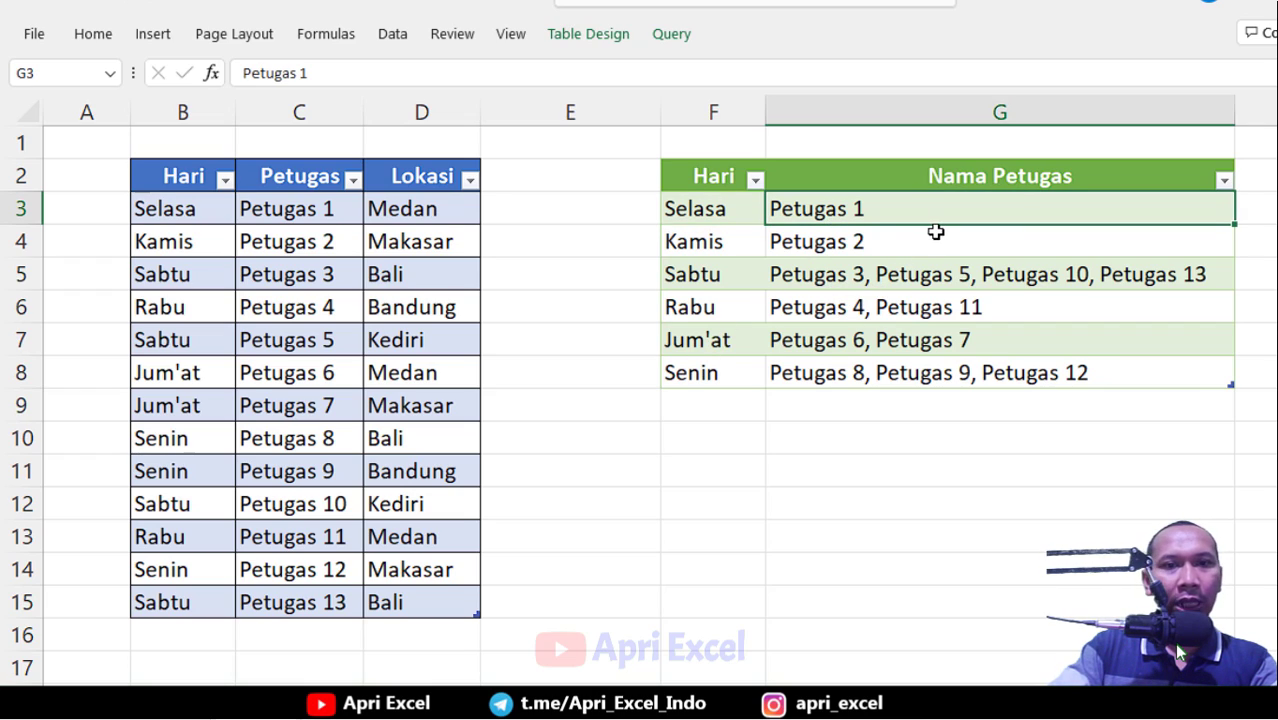
{"action": "left_click", "coordinate": [913, 284]}
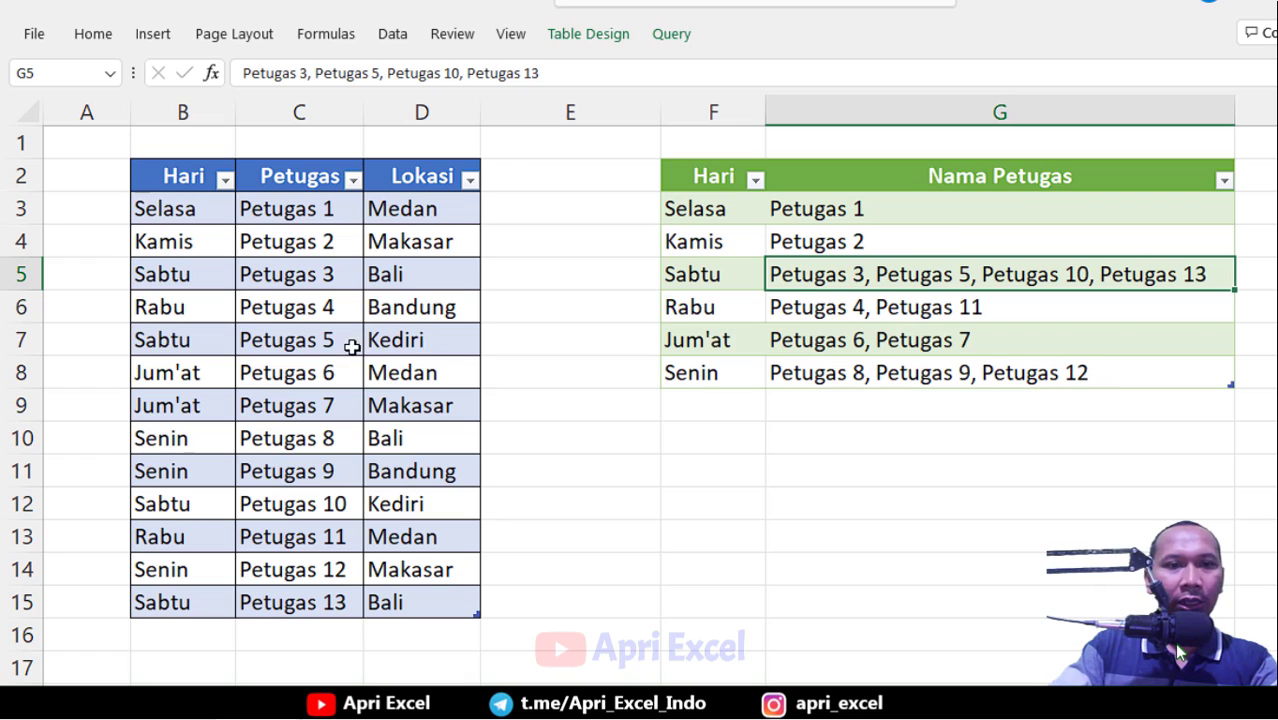
{"action": "left_click", "coordinate": [727, 275]}
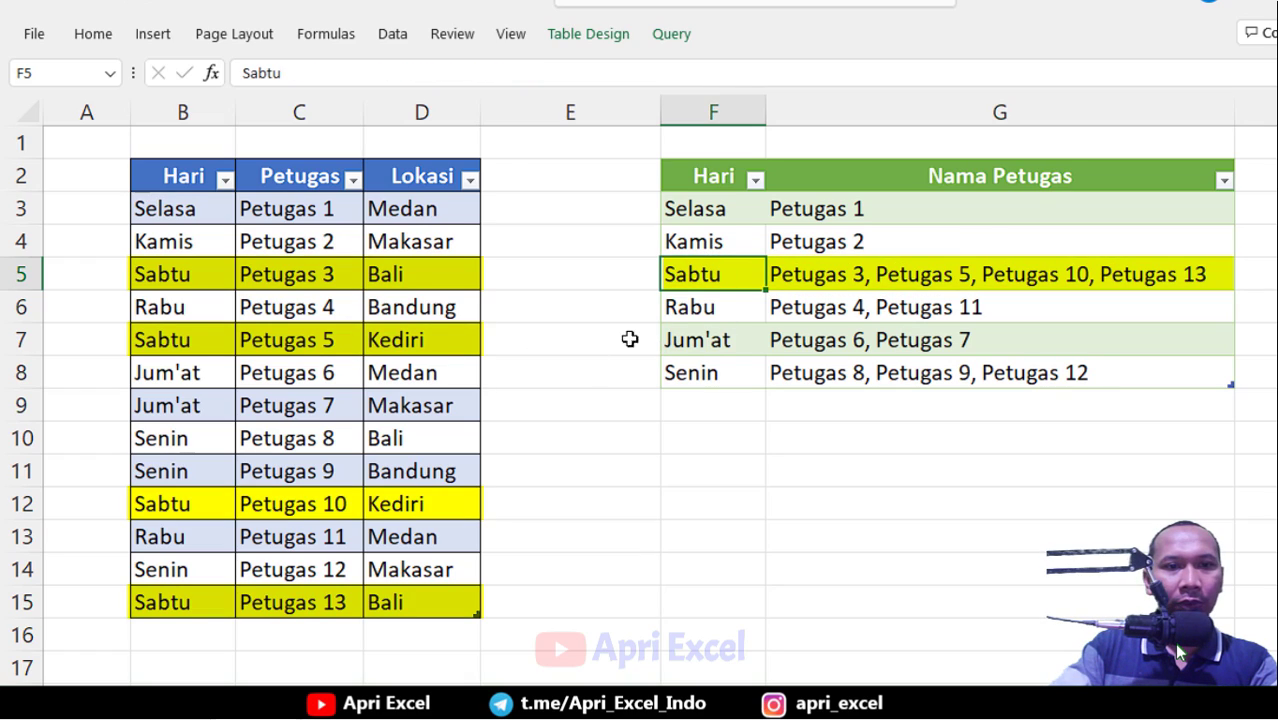
{"action": "left_click_drag", "start_coordinate": [200, 606], "coordinate": [417, 605]}
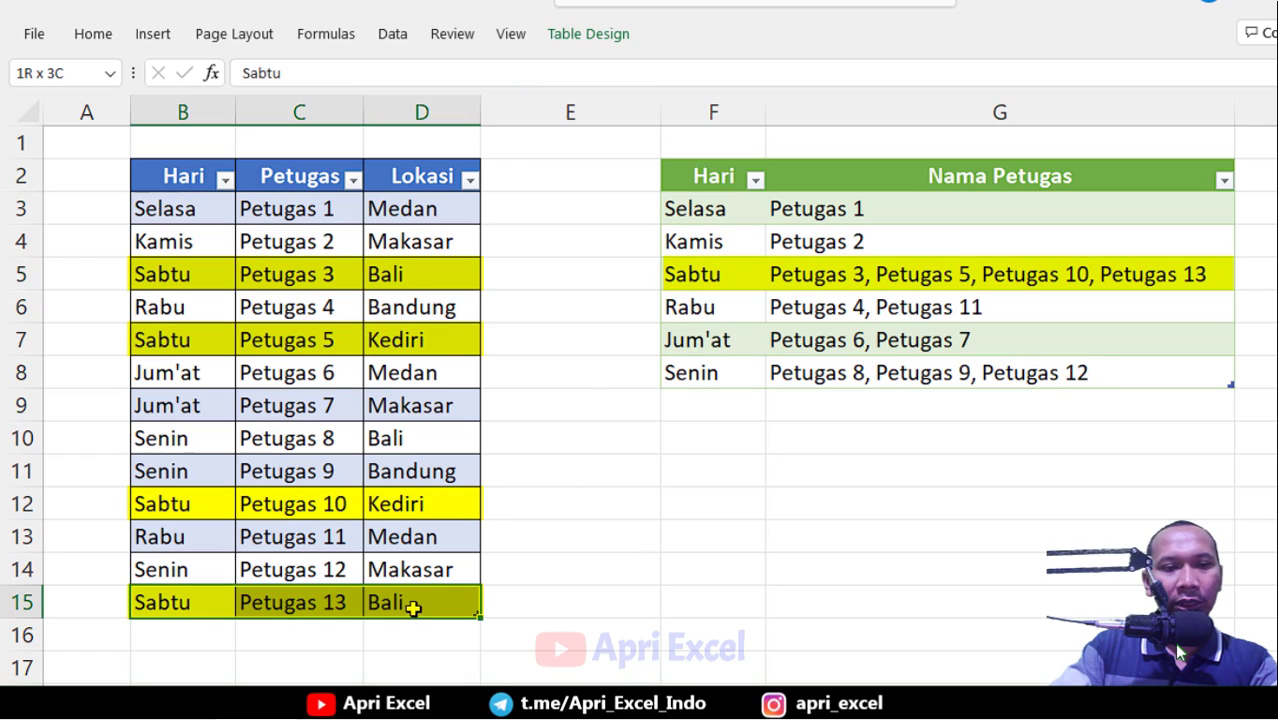
{"action": "left_click", "coordinate": [1155, 277]}
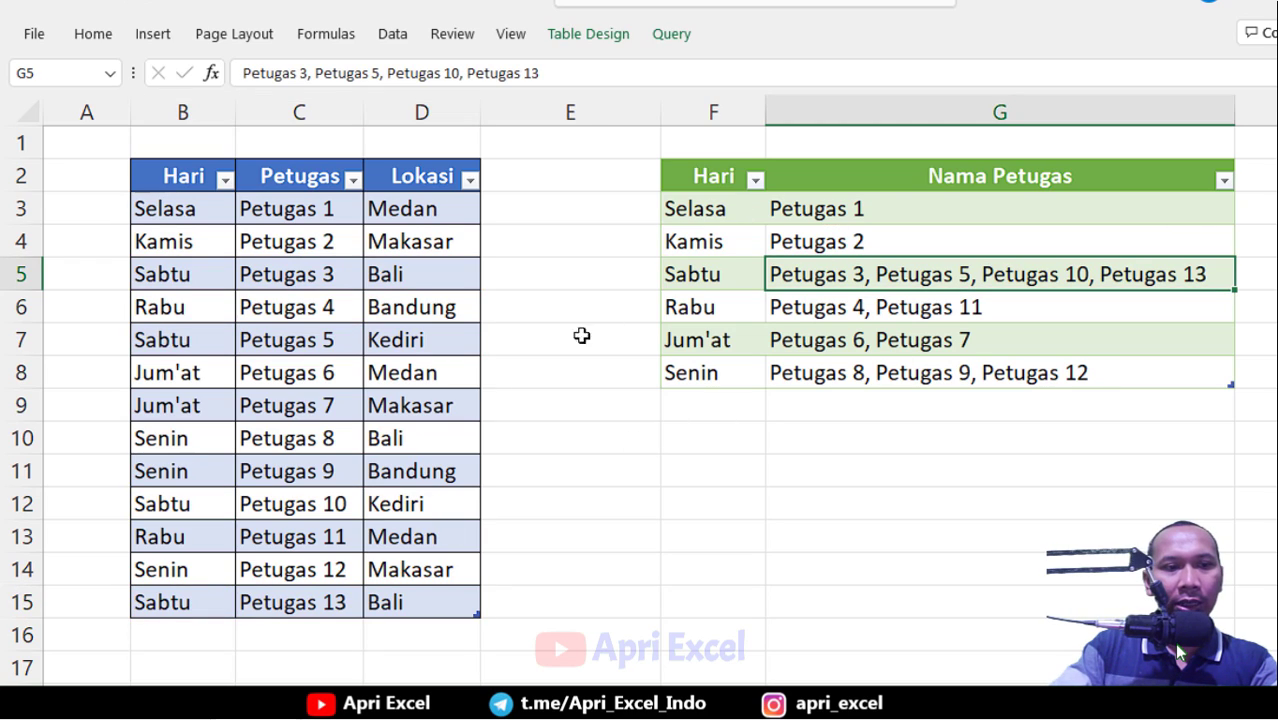
Change the day of Petugas 13 in the source table to Selasa and refresh the grouped query table
{"action": "left_click", "coordinate": [191, 599]}
{"action": "type", "text": "Selasa"}
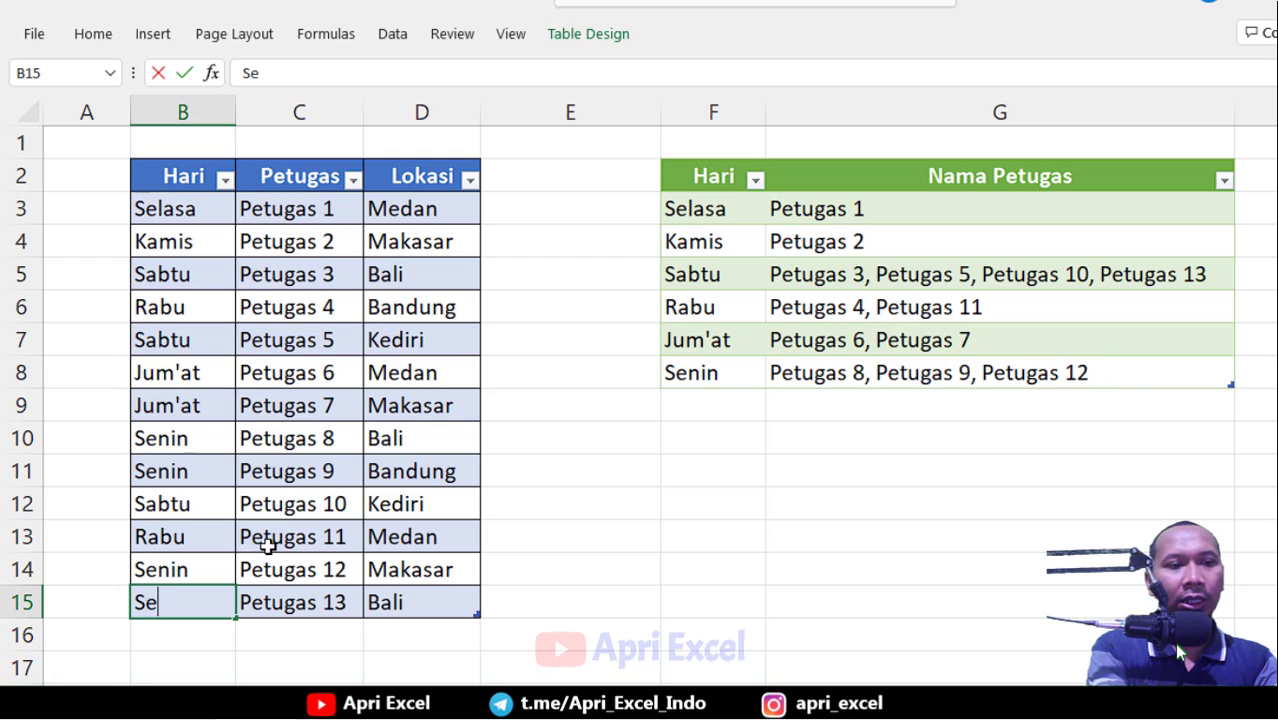
{"action": "left_click", "coordinate": [825, 249]}
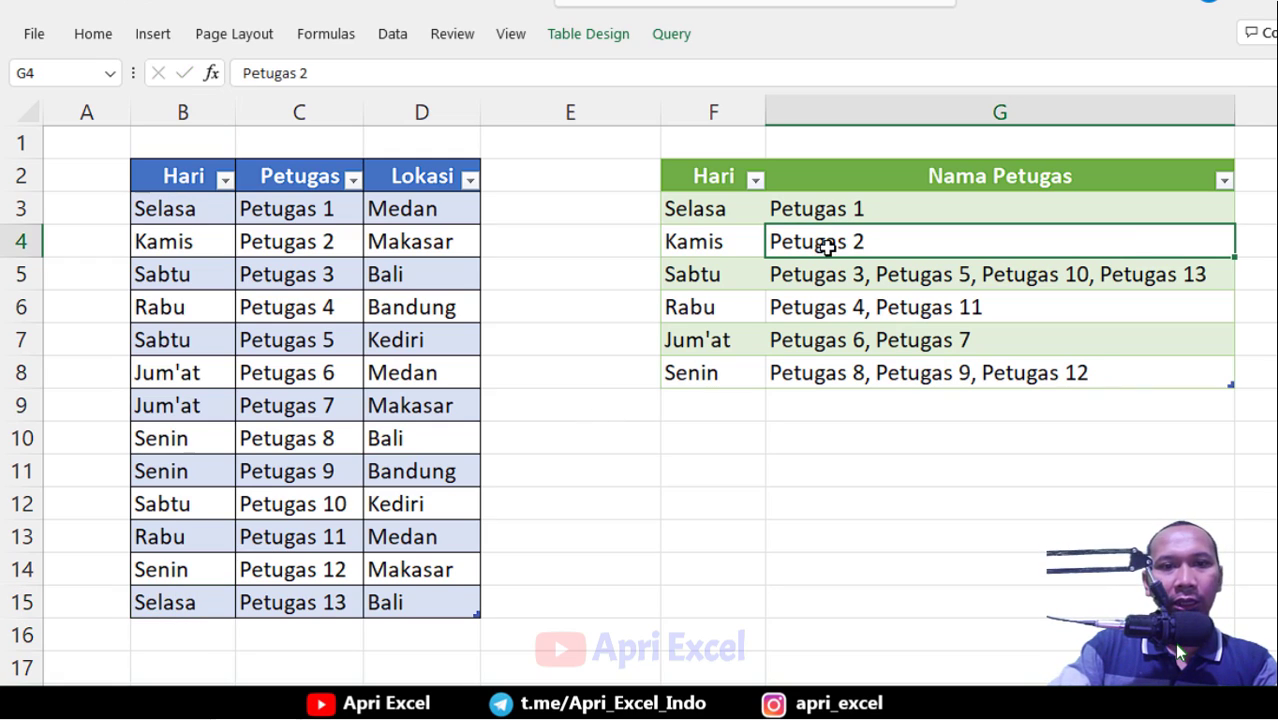
{"action": "right_click", "coordinate": [825, 248]}
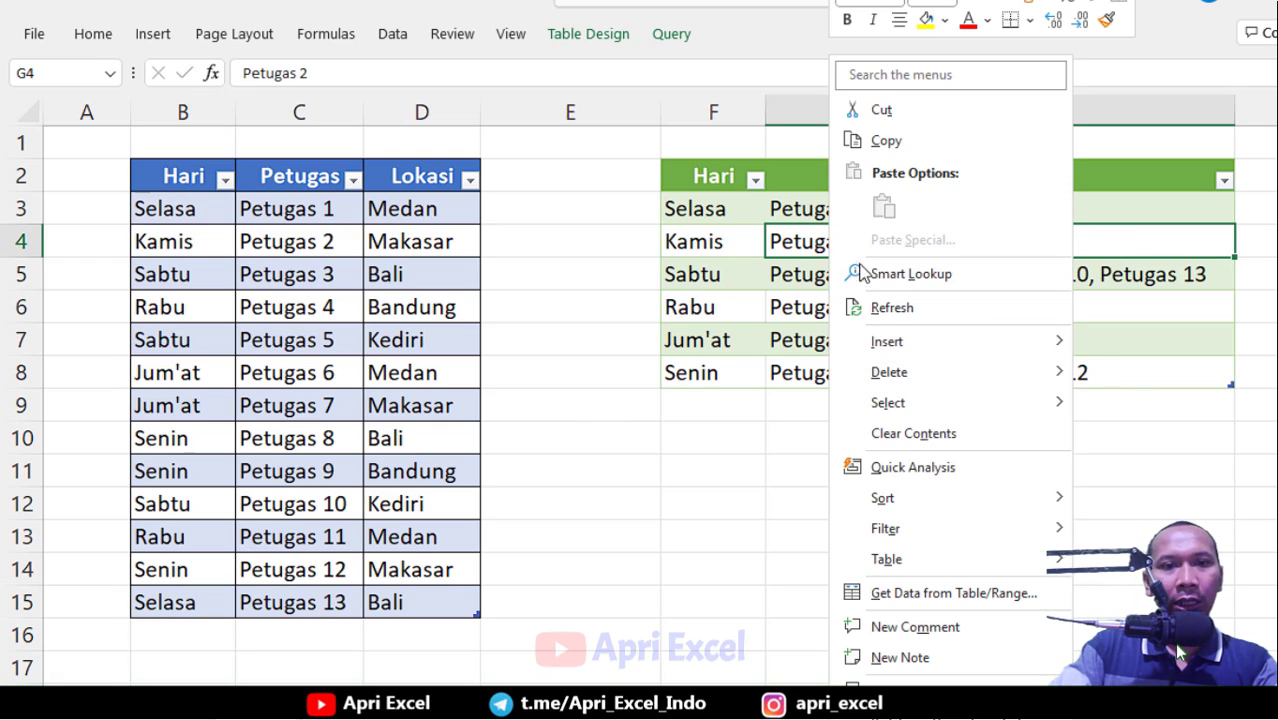
{"action": "left_click", "coordinate": [892, 308]}
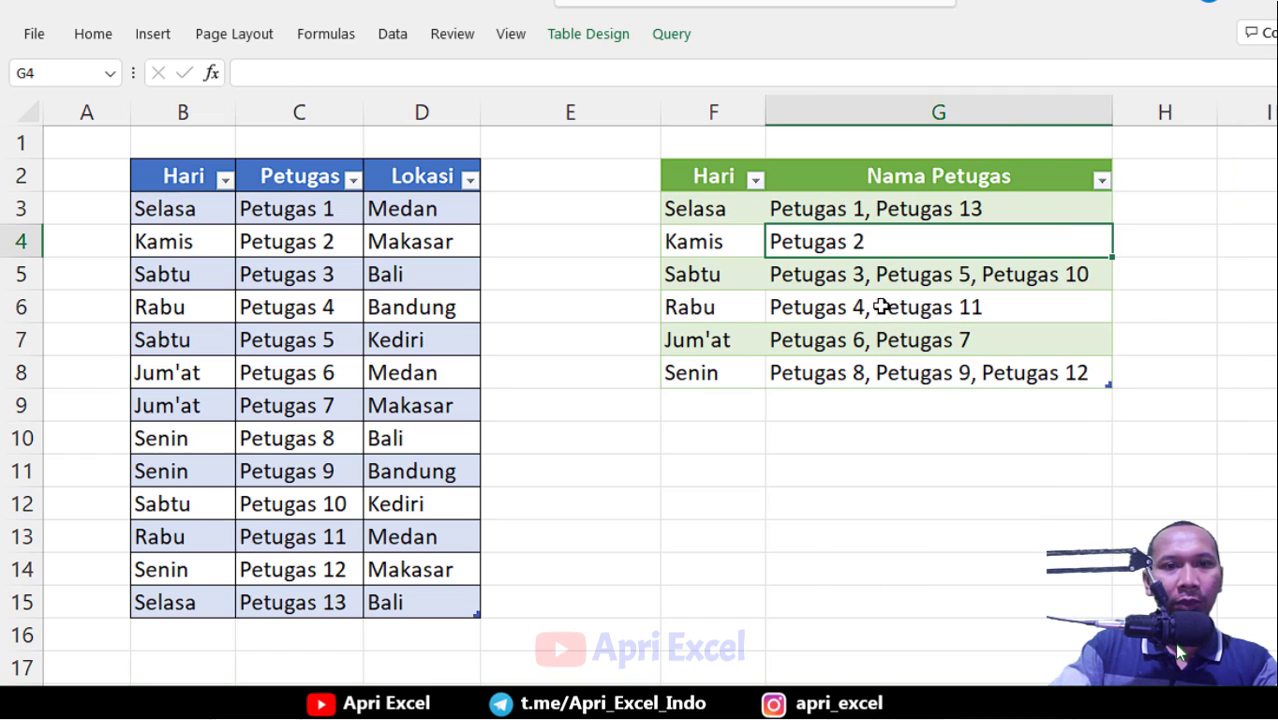
{"action": "left_click", "coordinate": [740, 207]}
{"action": "left_click", "coordinate": [902, 204]}
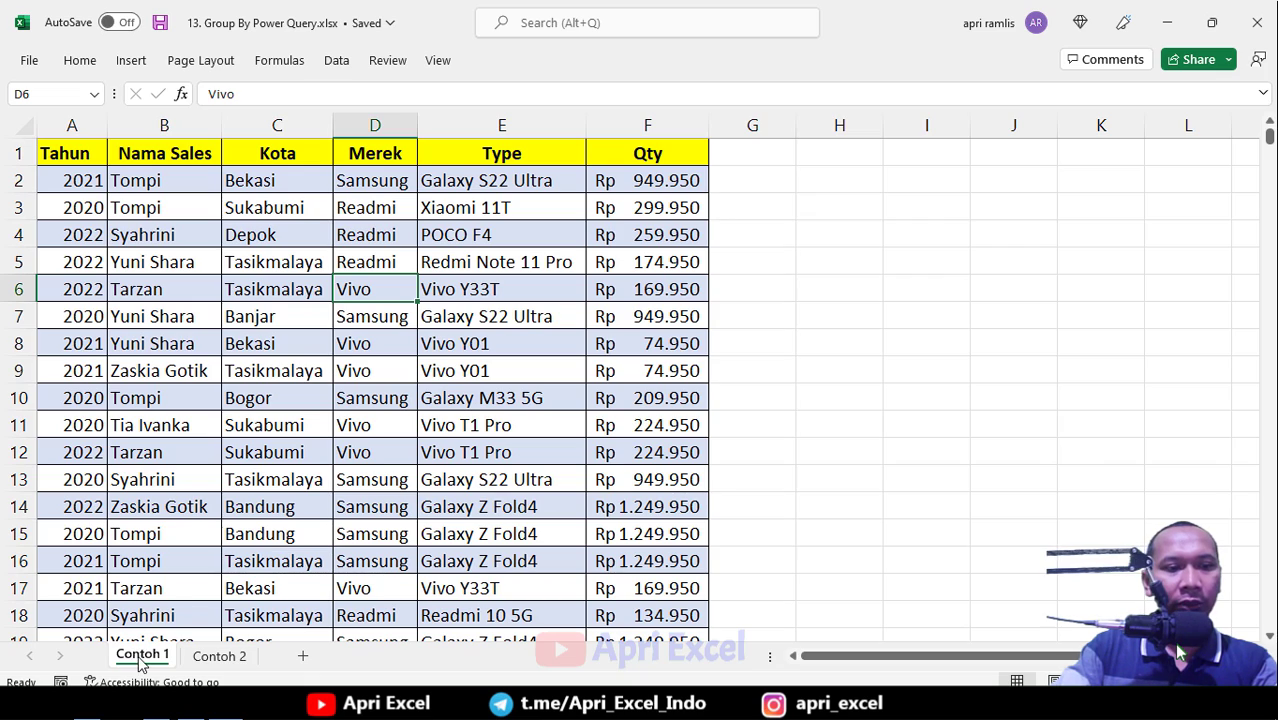
Convert the sales data A1:F1247 on sheet Contoh 1 into a table with headers
{"action": "left_click", "coordinate": [206, 663]}
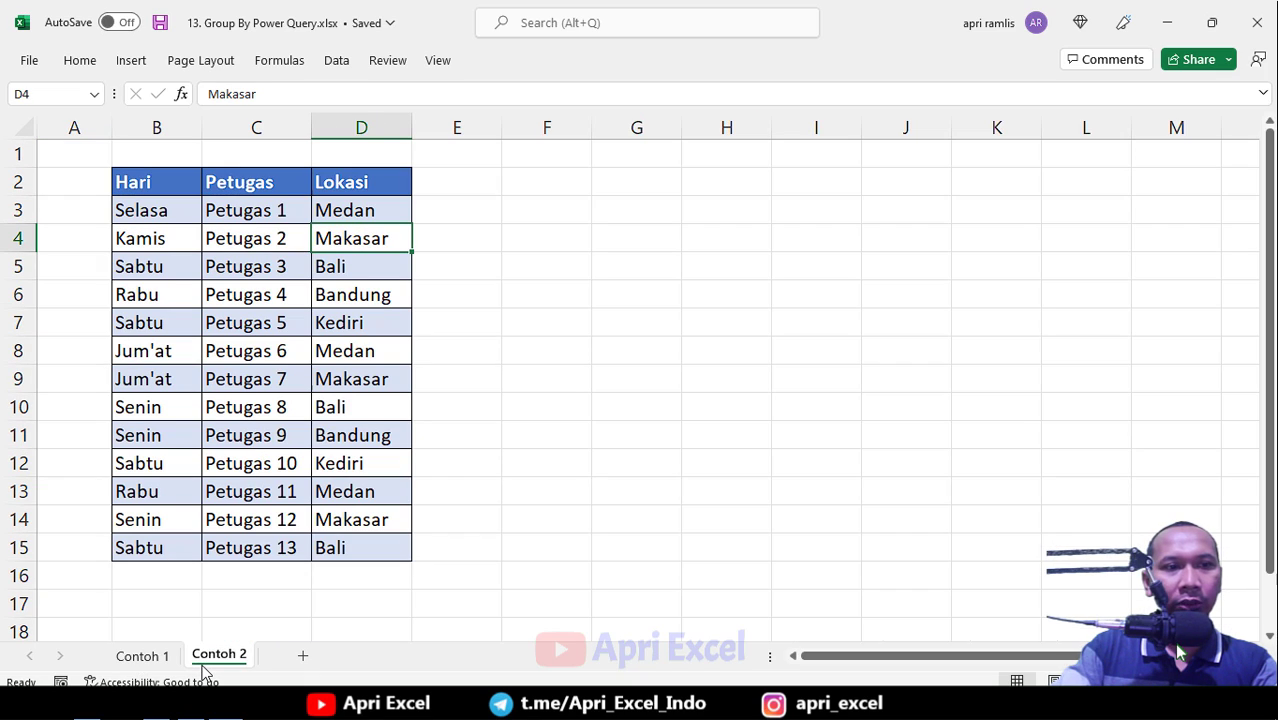
{"action": "left_click", "coordinate": [138, 660]}
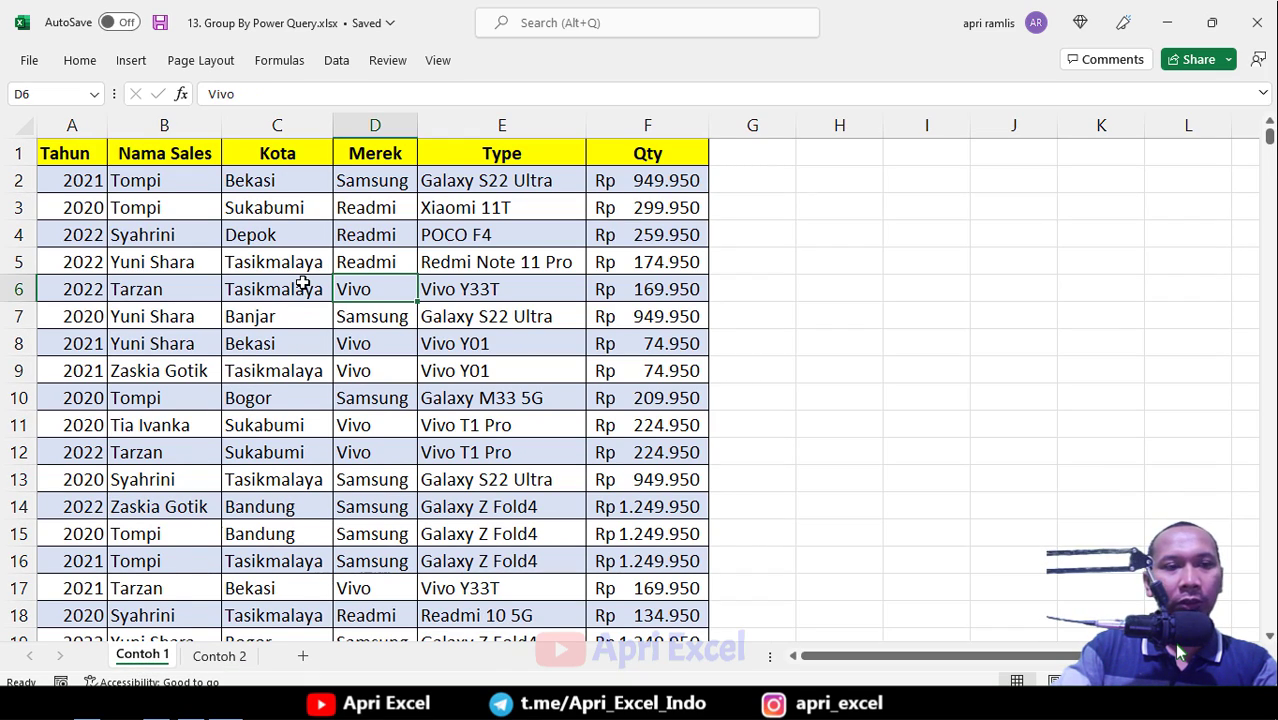
{"action": "left_click", "coordinate": [265, 228]}
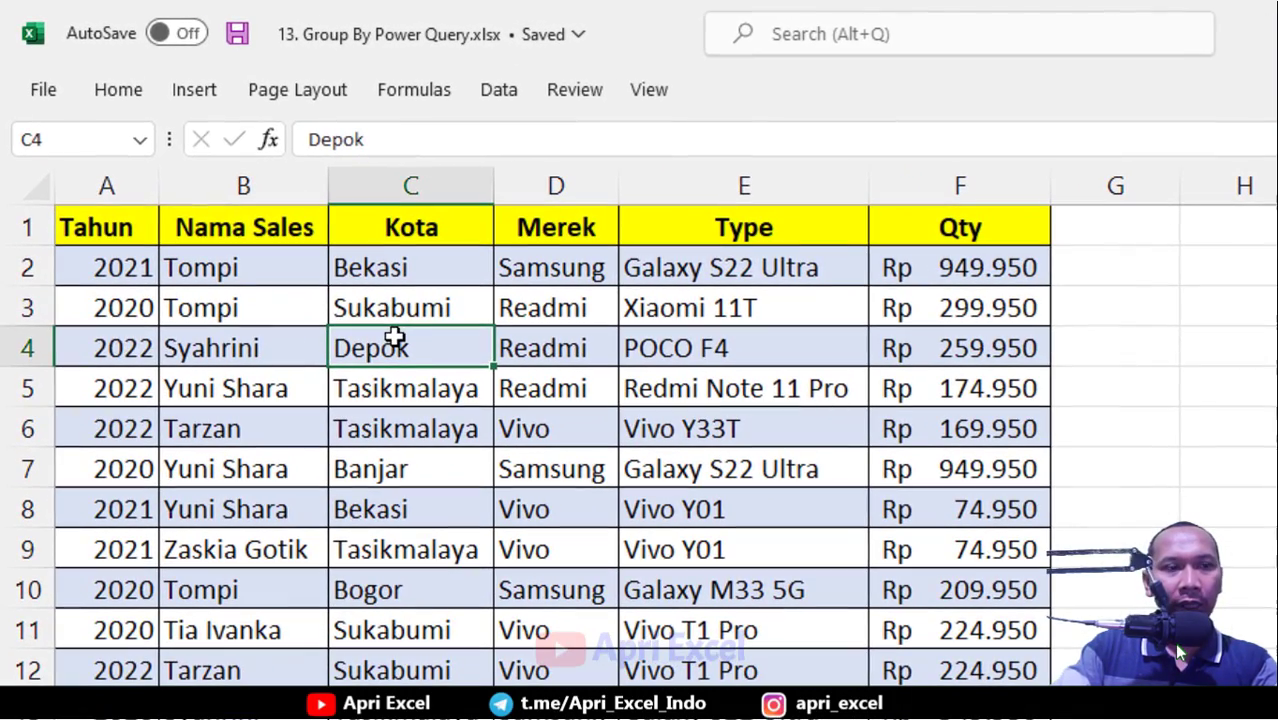
{"action": "left_click", "coordinate": [194, 89]}
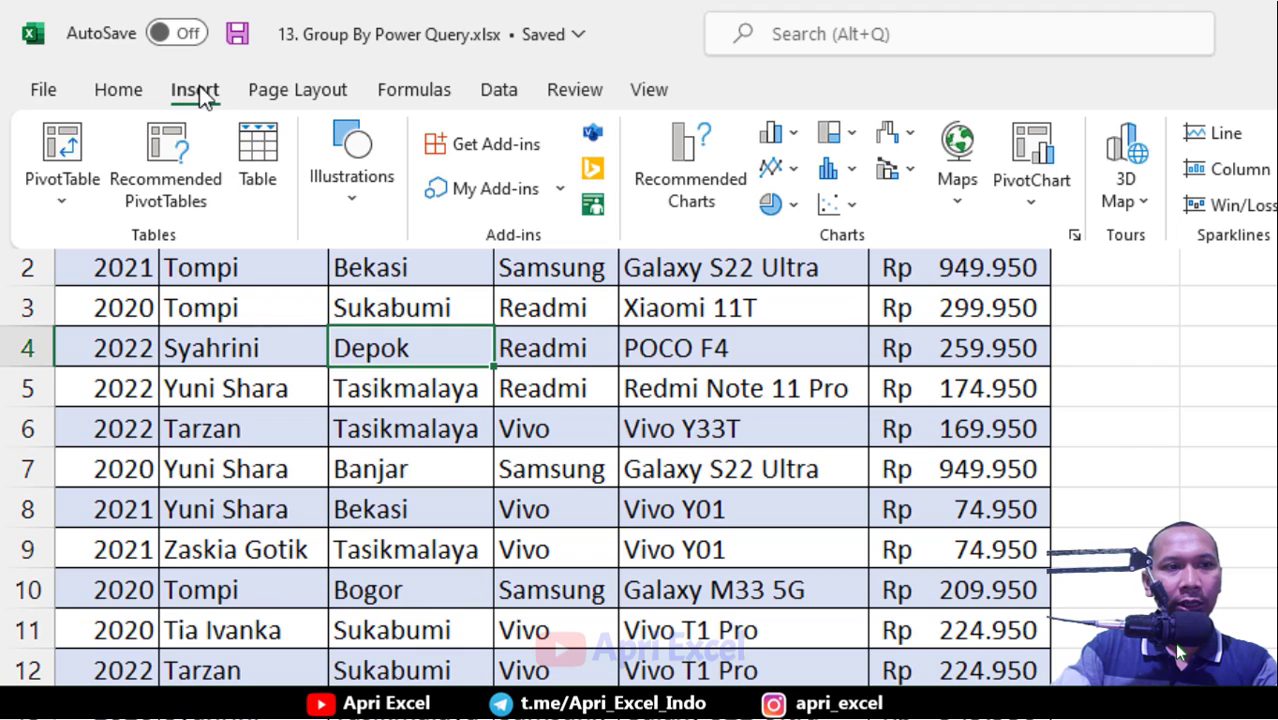
{"action": "left_click", "coordinate": [276, 160]}
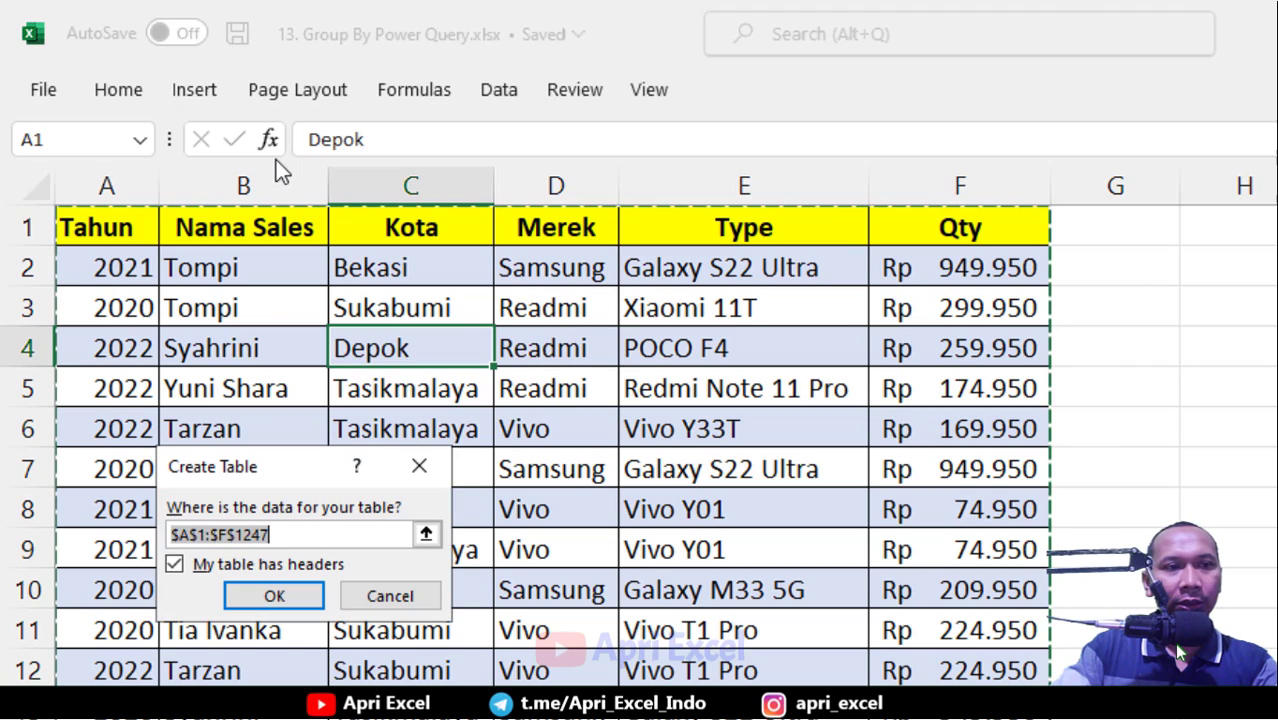
{"action": "left_click", "coordinate": [272, 592]}
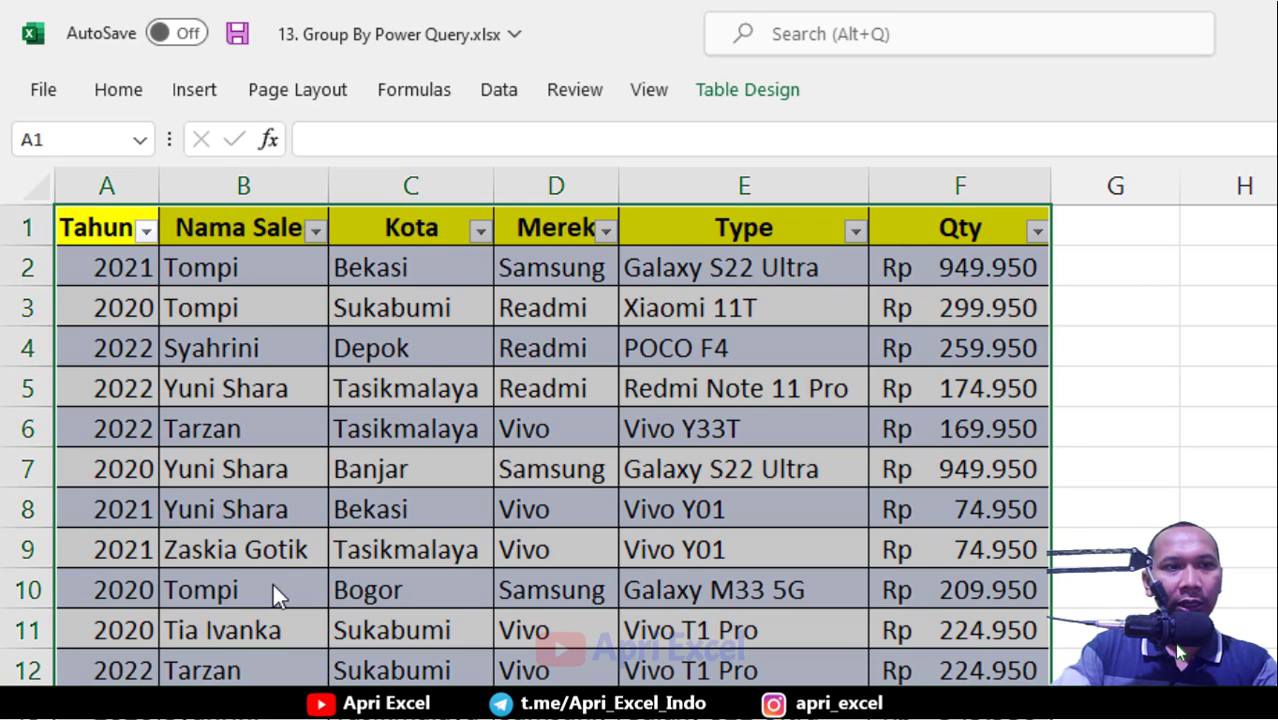
{"action": "left_click", "coordinate": [701, 95]}
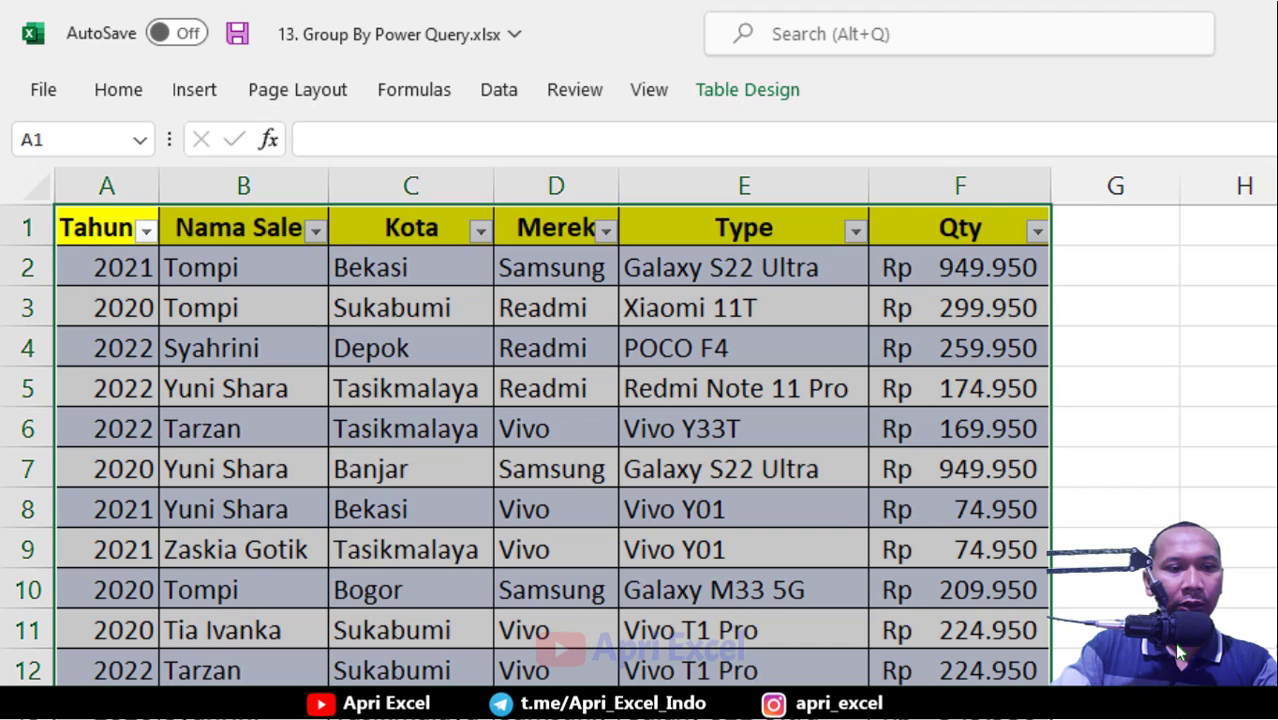
Convert the officer schedule B2:D15 on sheet Contoh 2 into a table with headers
{"action": "key", "text": "ctrl+Page_Down"}
{"action": "left_click", "coordinate": [387, 403]}
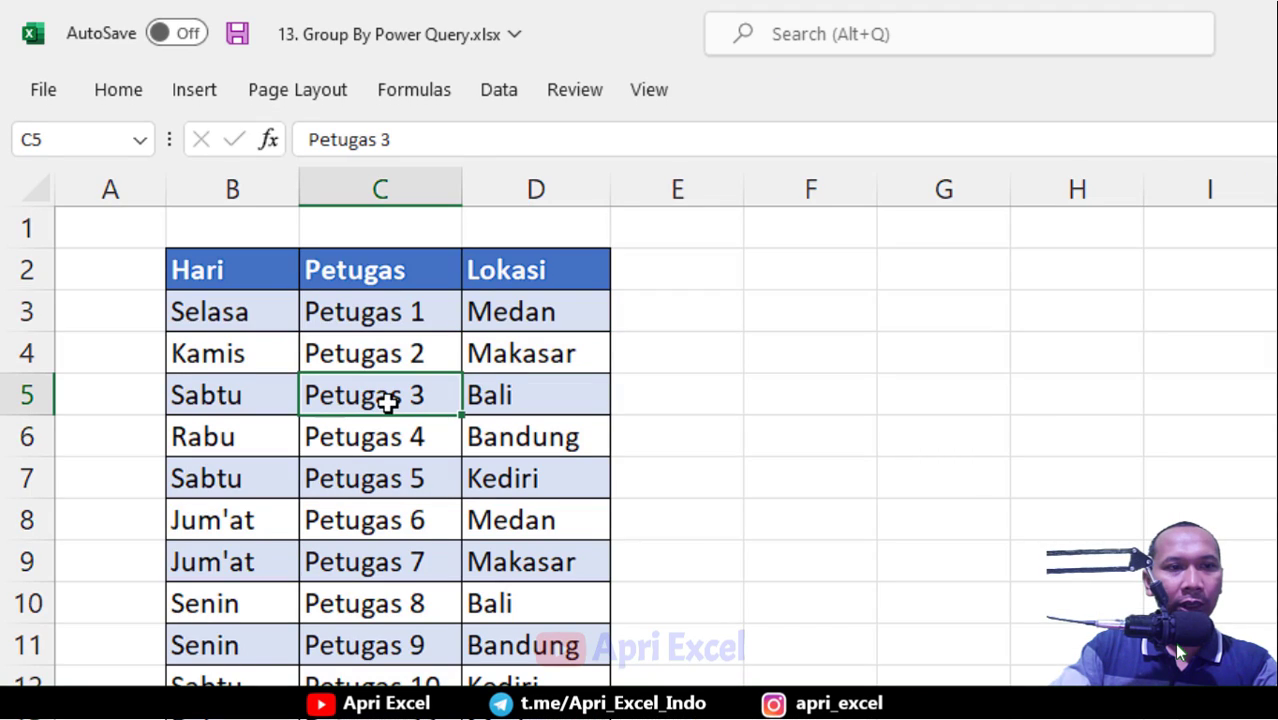
{"action": "left_click", "coordinate": [194, 89]}
{"action": "left_click", "coordinate": [256, 158]}
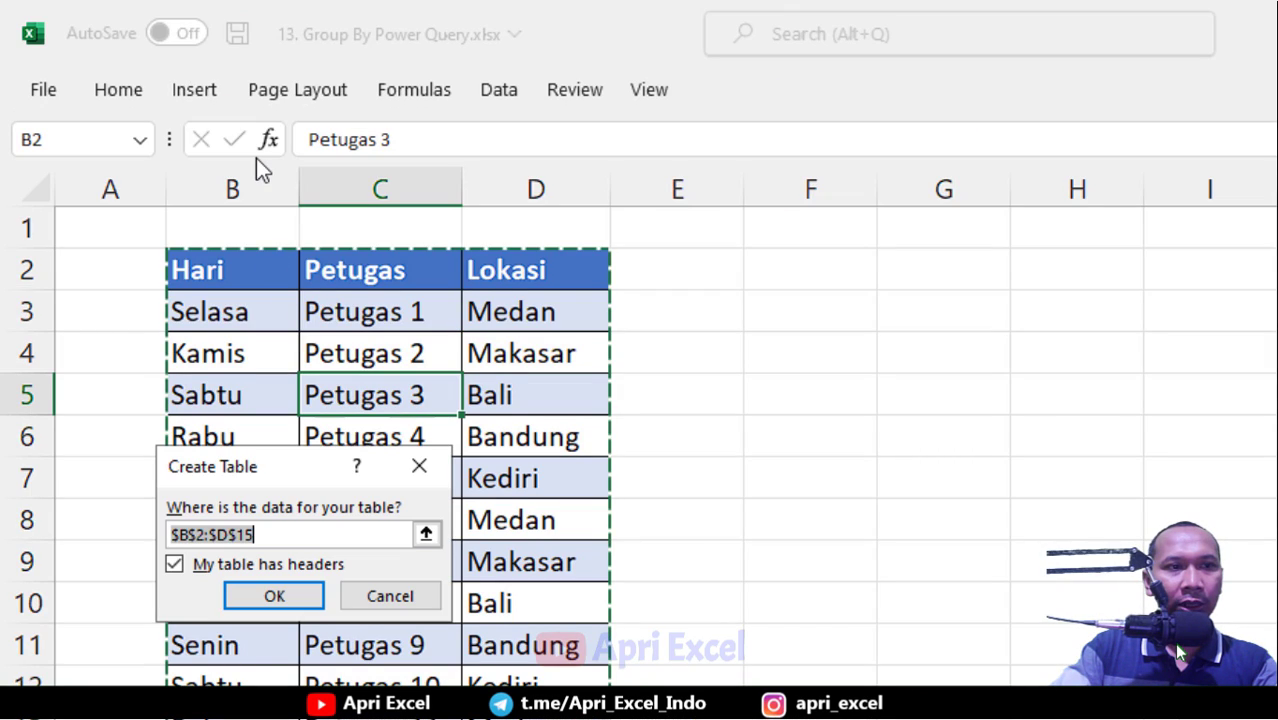
{"action": "left_click", "coordinate": [296, 591]}
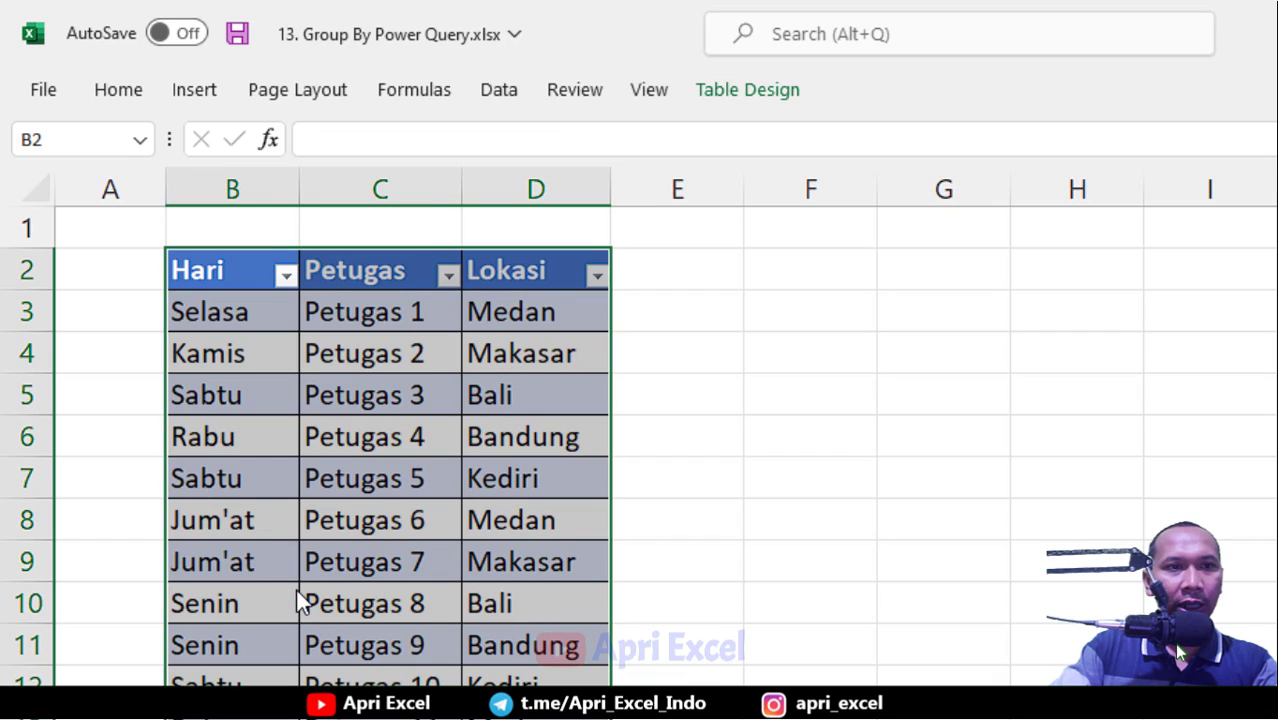
{"action": "left_click", "coordinate": [760, 96]}
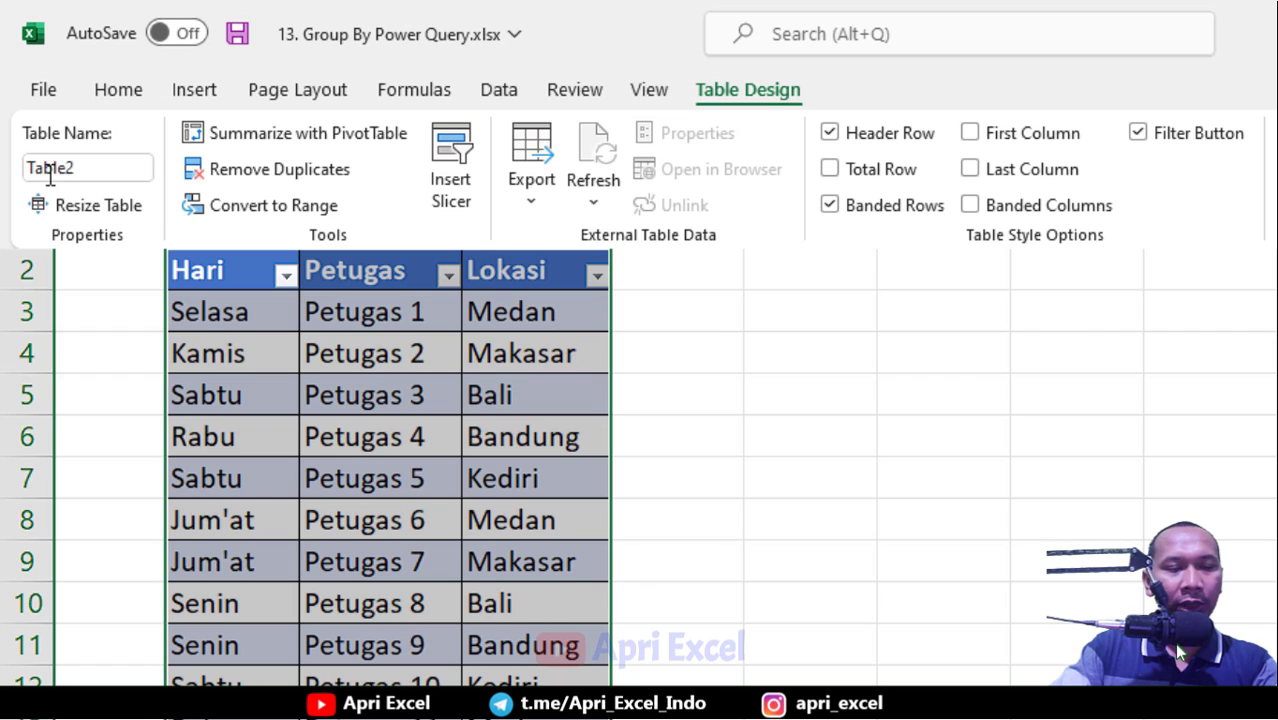
{"action": "left_click", "coordinate": [367, 380]}
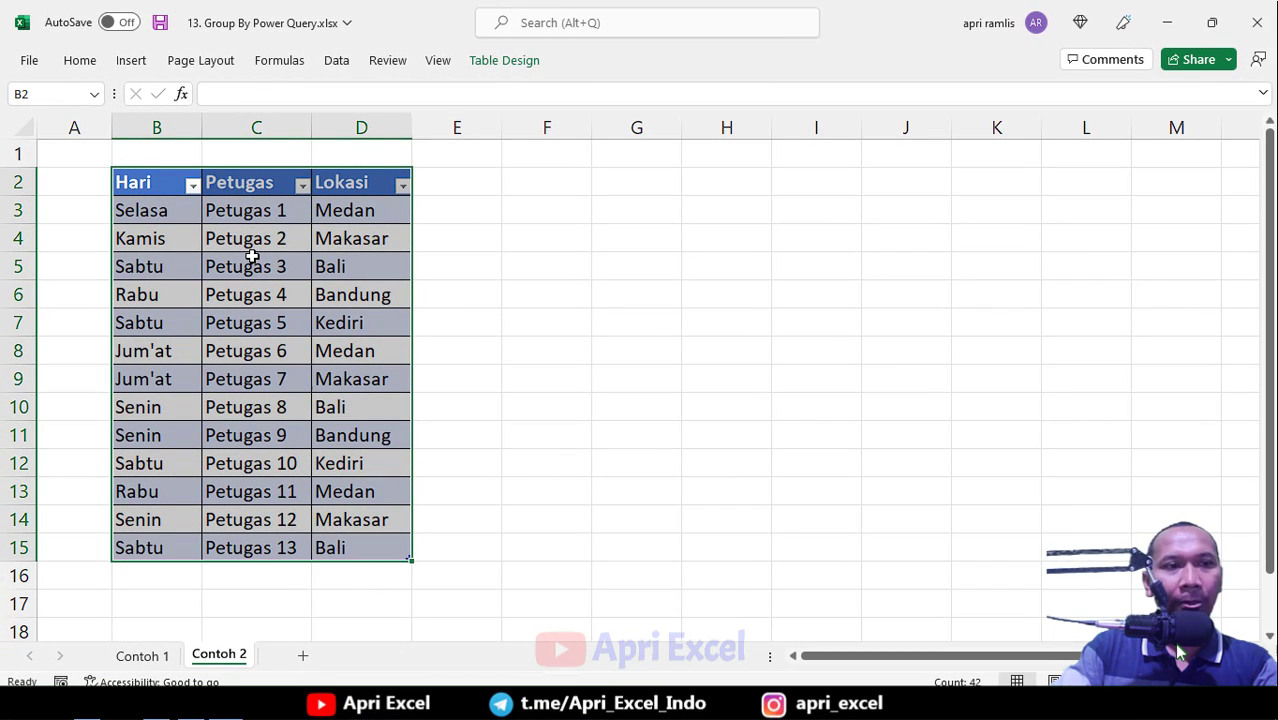
{"action": "left_click", "coordinate": [334, 242]}
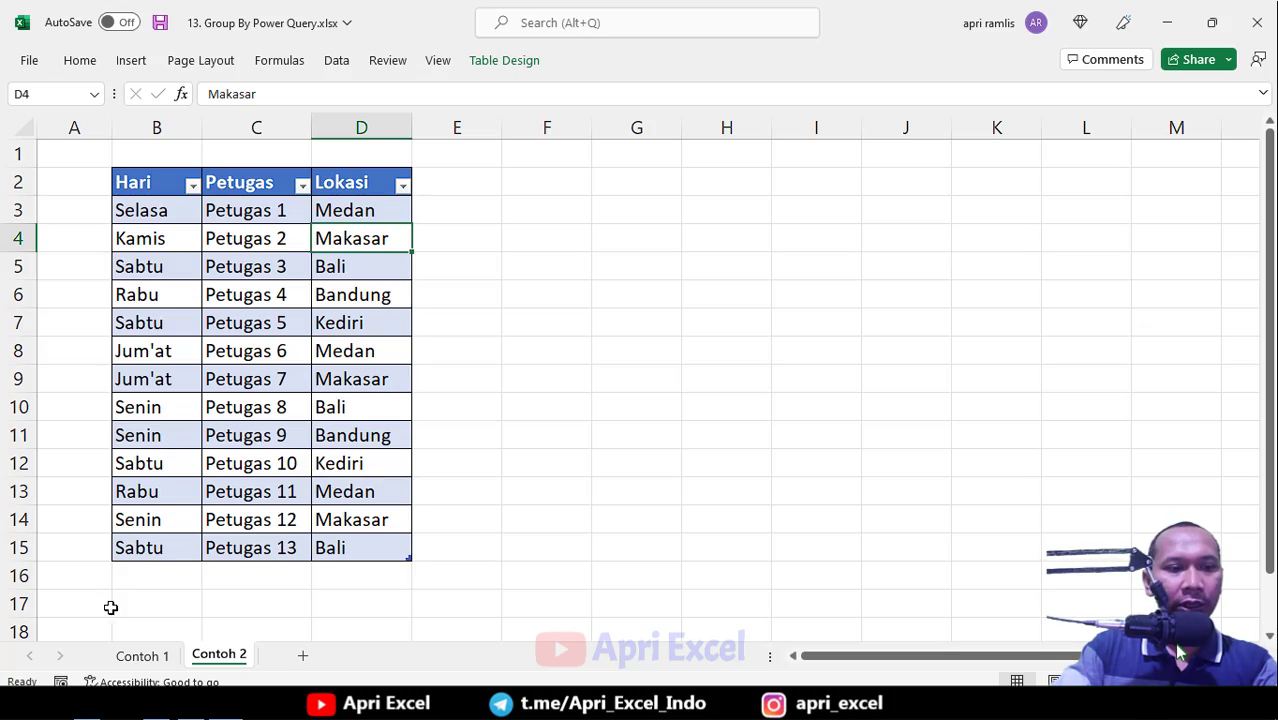
Load the sales table on sheet Contoh 1 into the Power Query Editor
{"action": "left_click", "coordinate": [145, 656]}
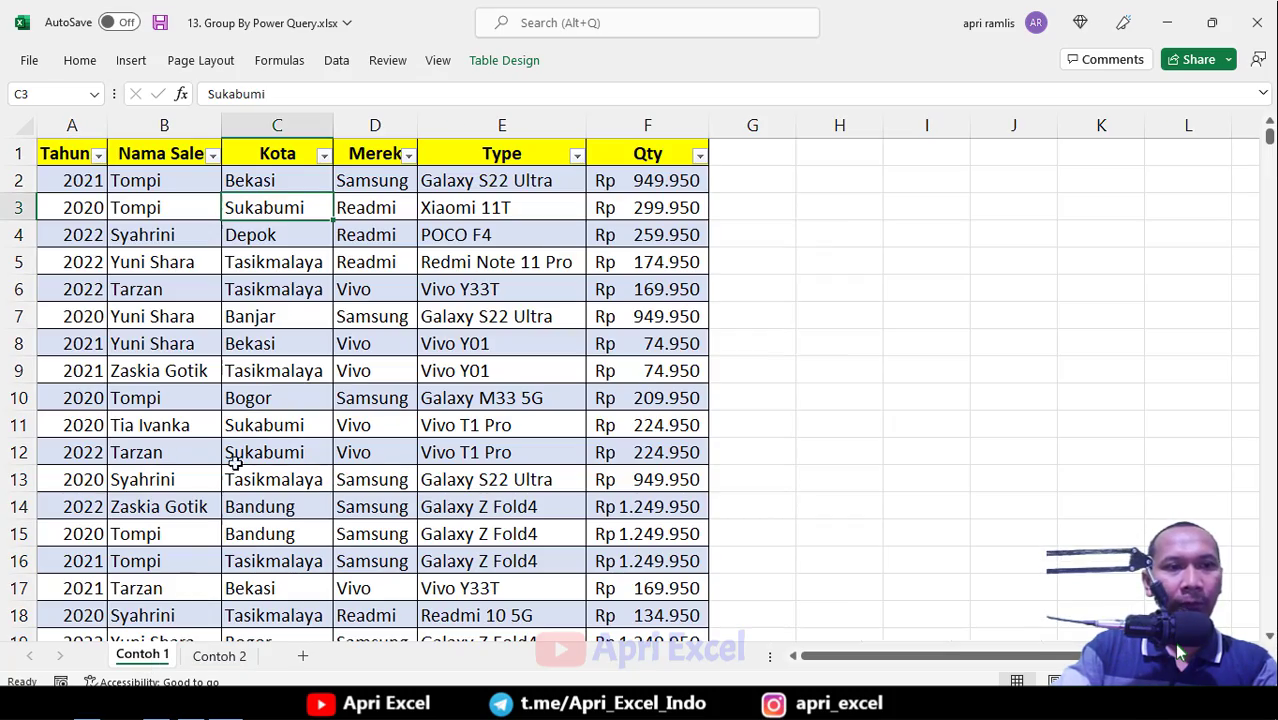
{"action": "left_click", "coordinate": [314, 268]}
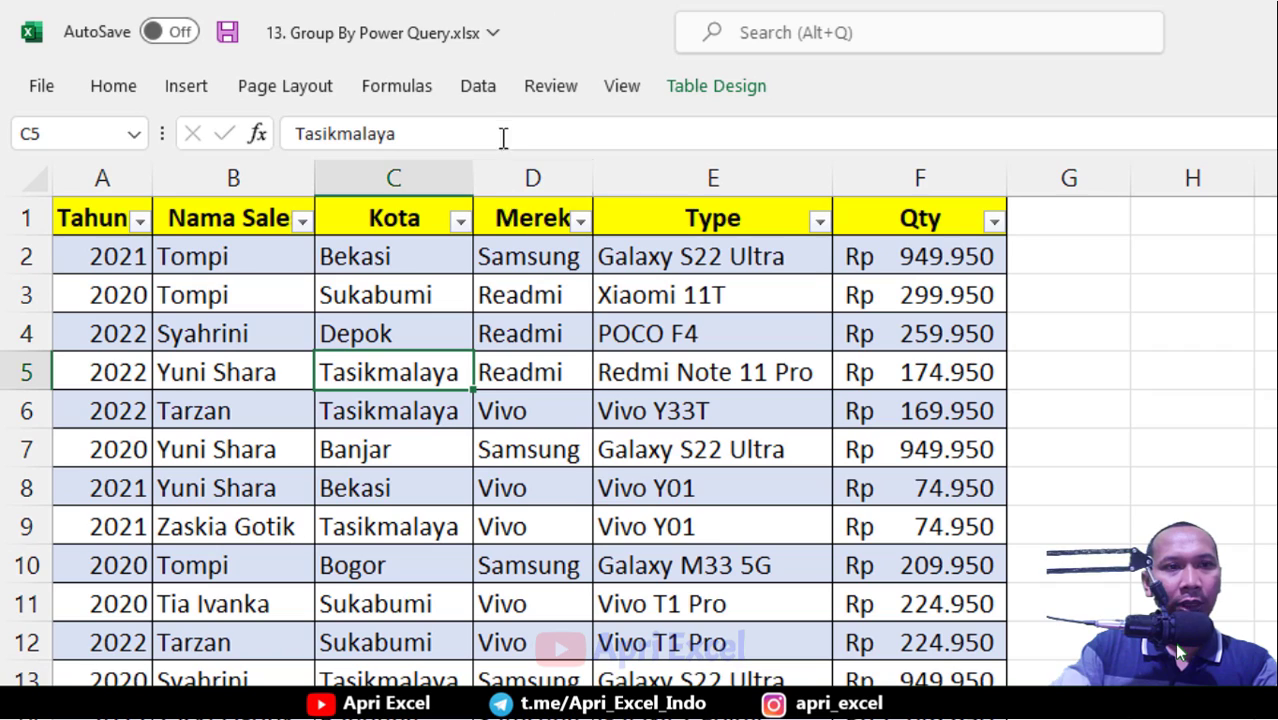
{"action": "left_click", "coordinate": [501, 90]}
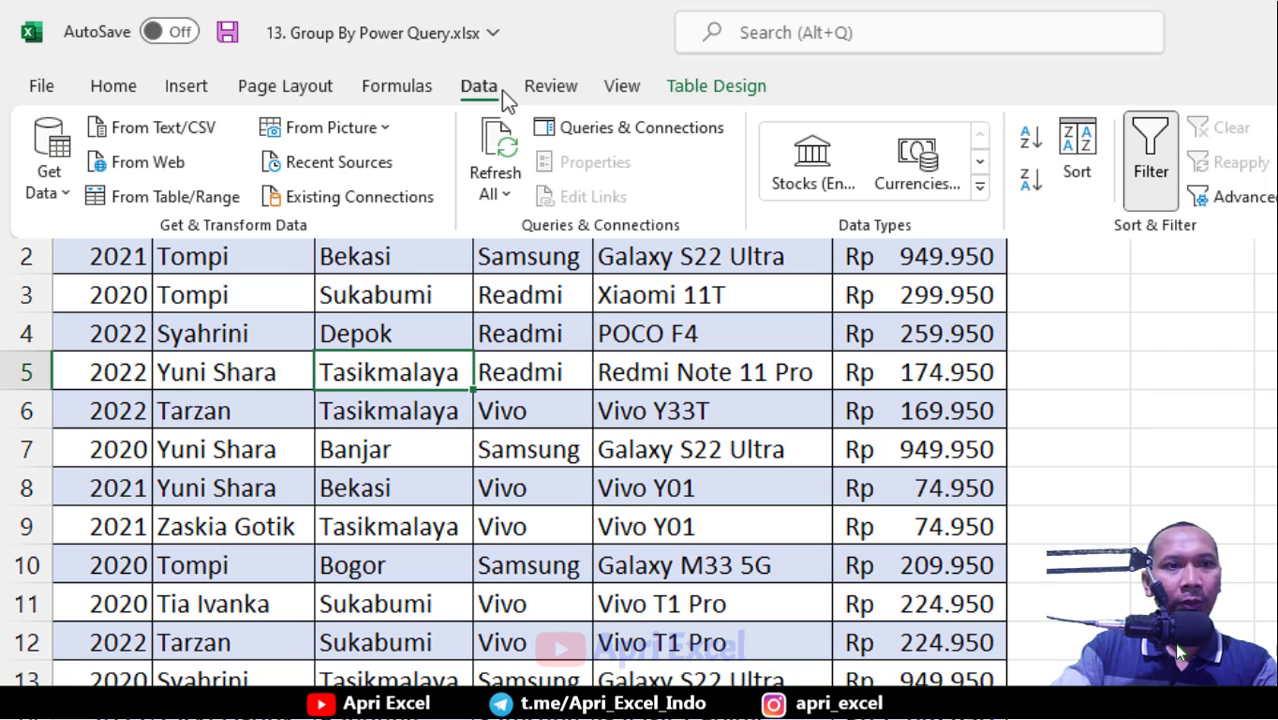
{"action": "left_click", "coordinate": [156, 198]}
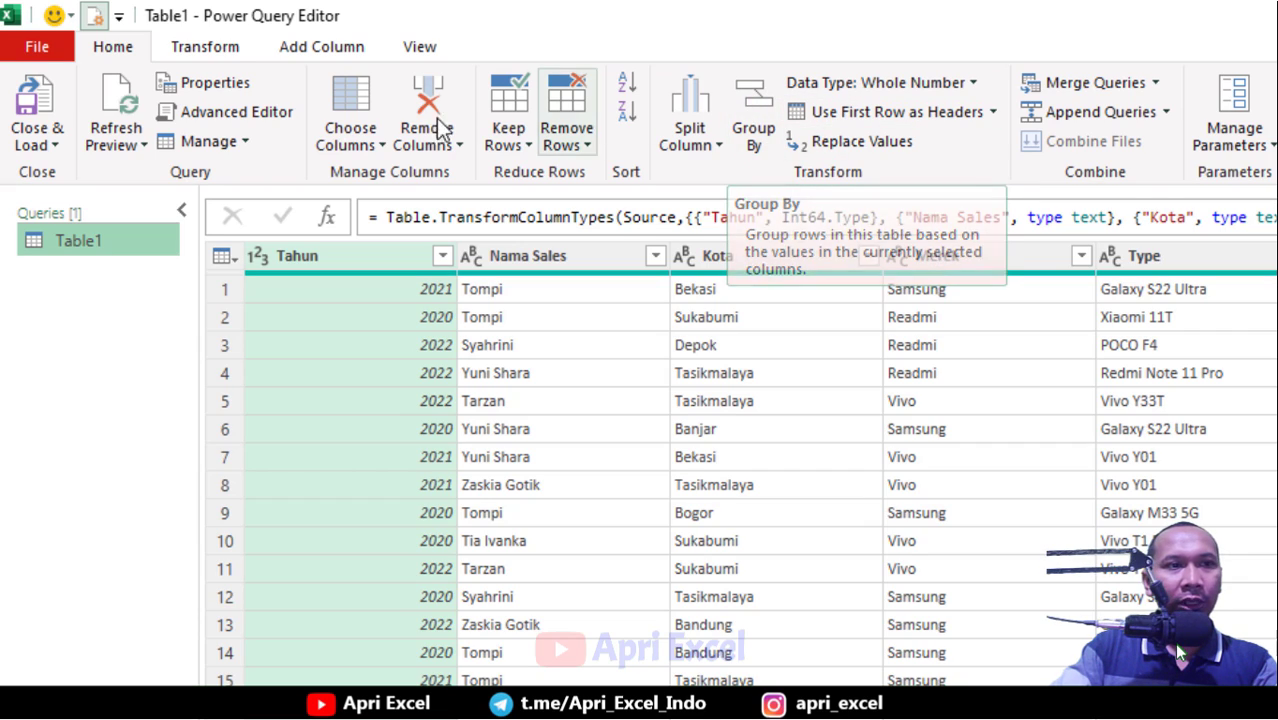
{"action": "left_click", "coordinate": [210, 50]}
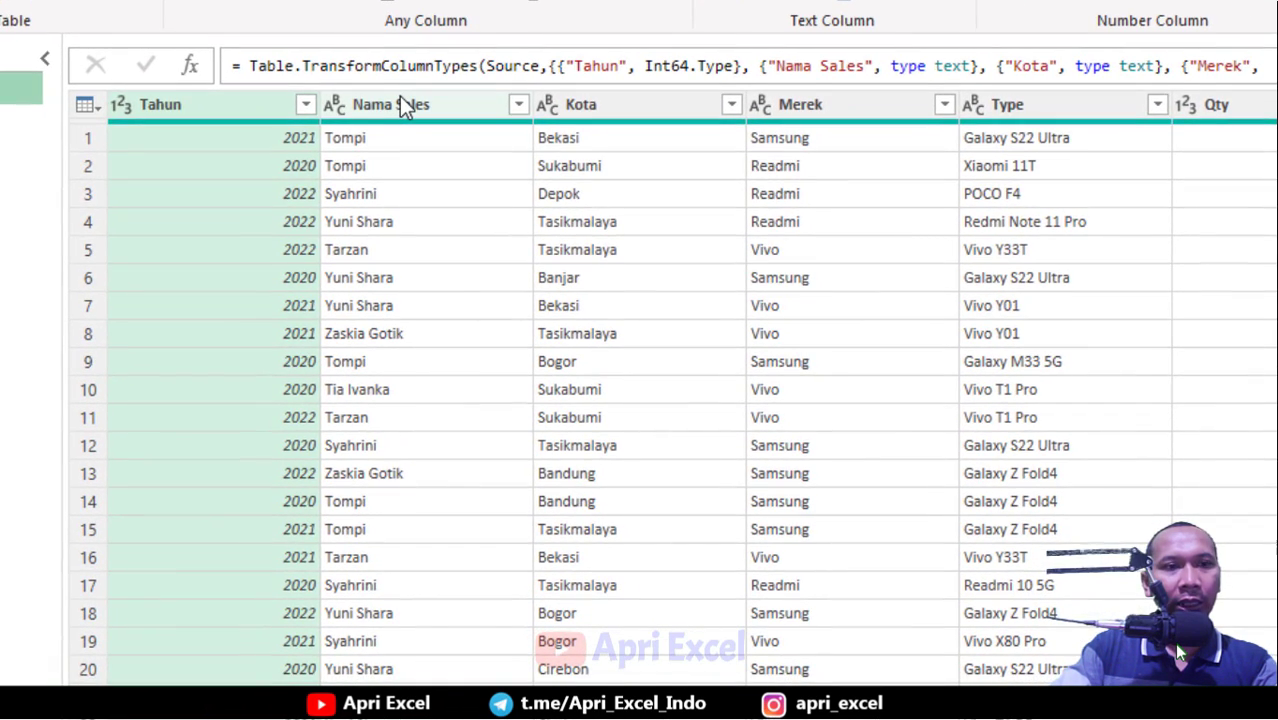
{"action": "right_click", "coordinate": [400, 100]}
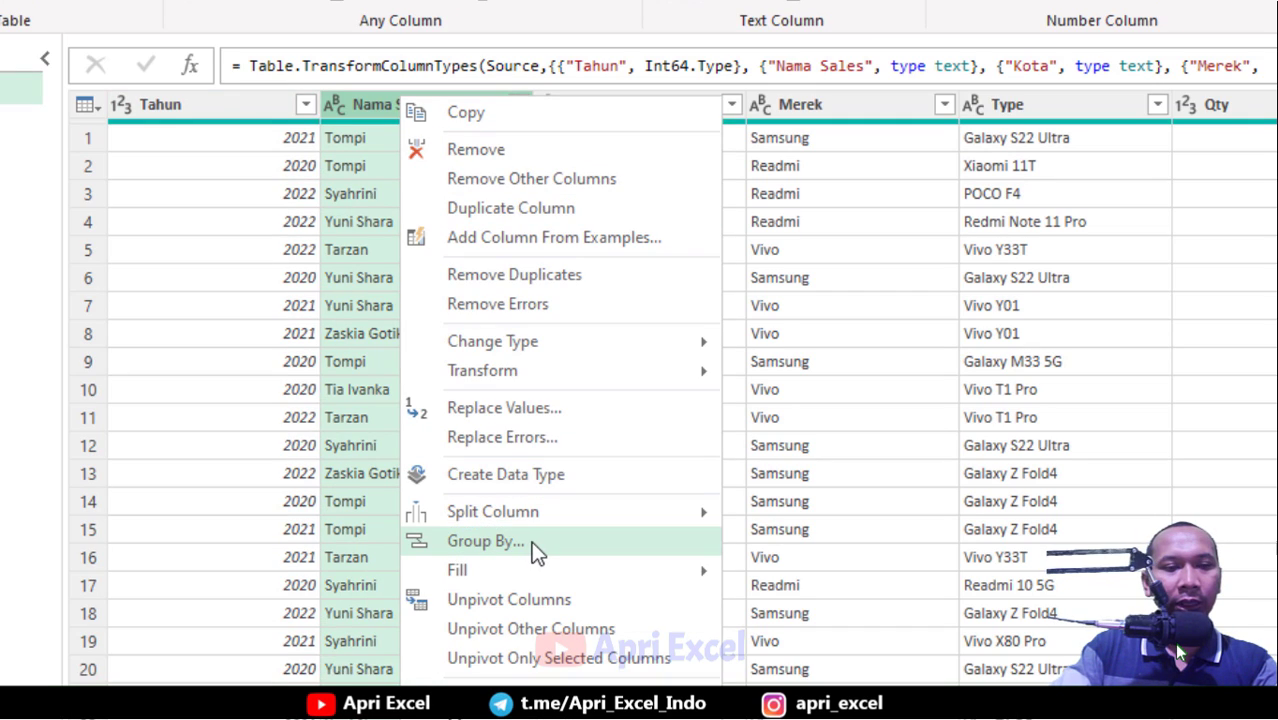
{"action": "left_click", "coordinate": [257, 204]}
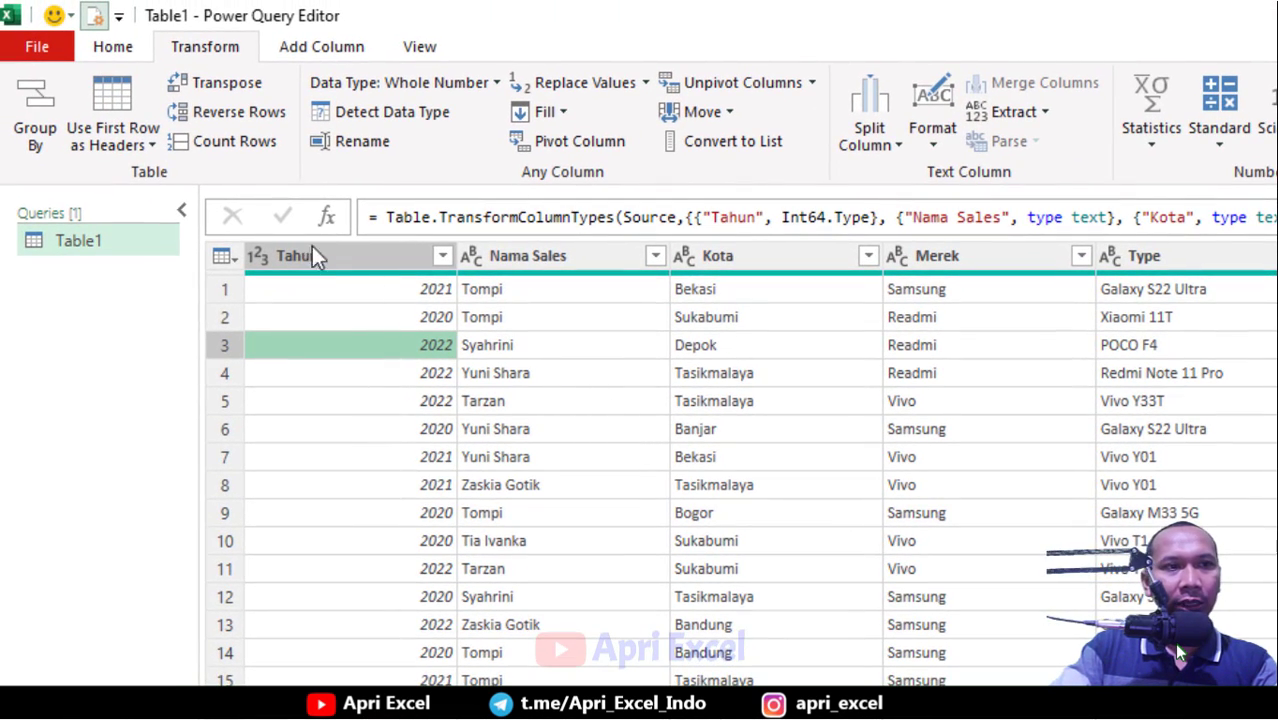
Group the sales table by Nama Sales with a Count Rows column named Count
{"action": "left_click", "coordinate": [122, 47]}
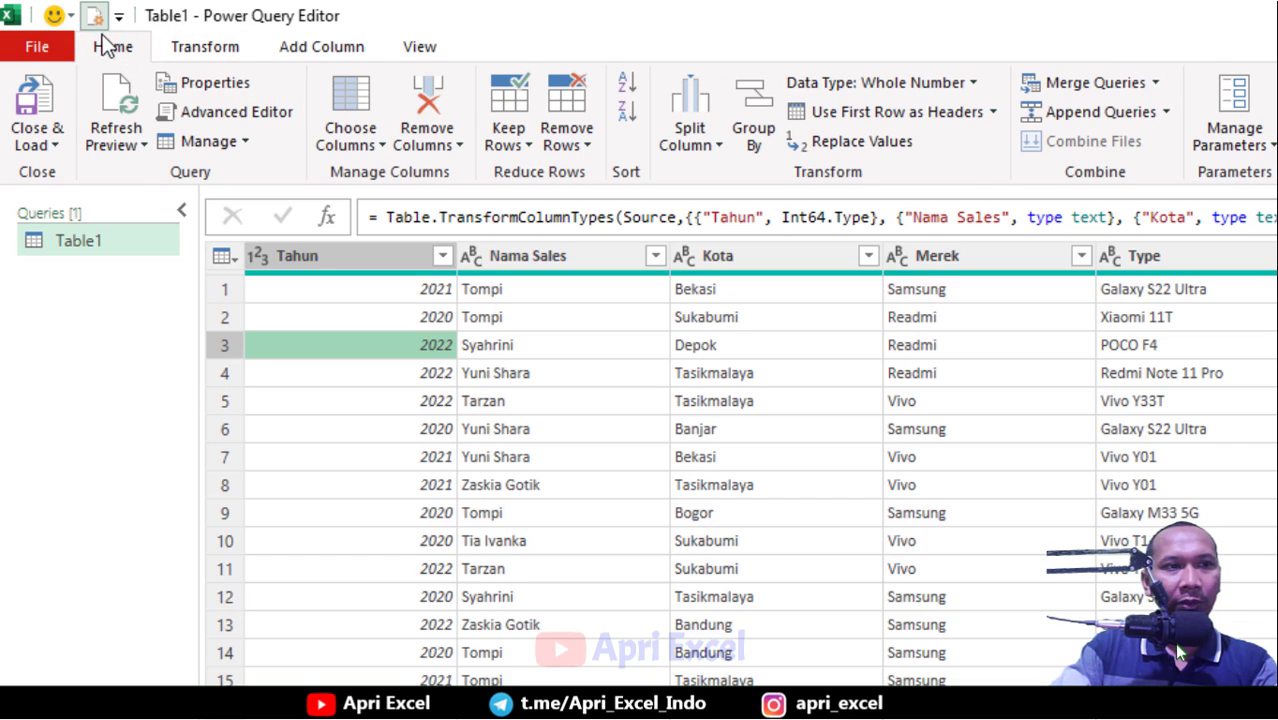
{"action": "left_click", "coordinate": [749, 114]}
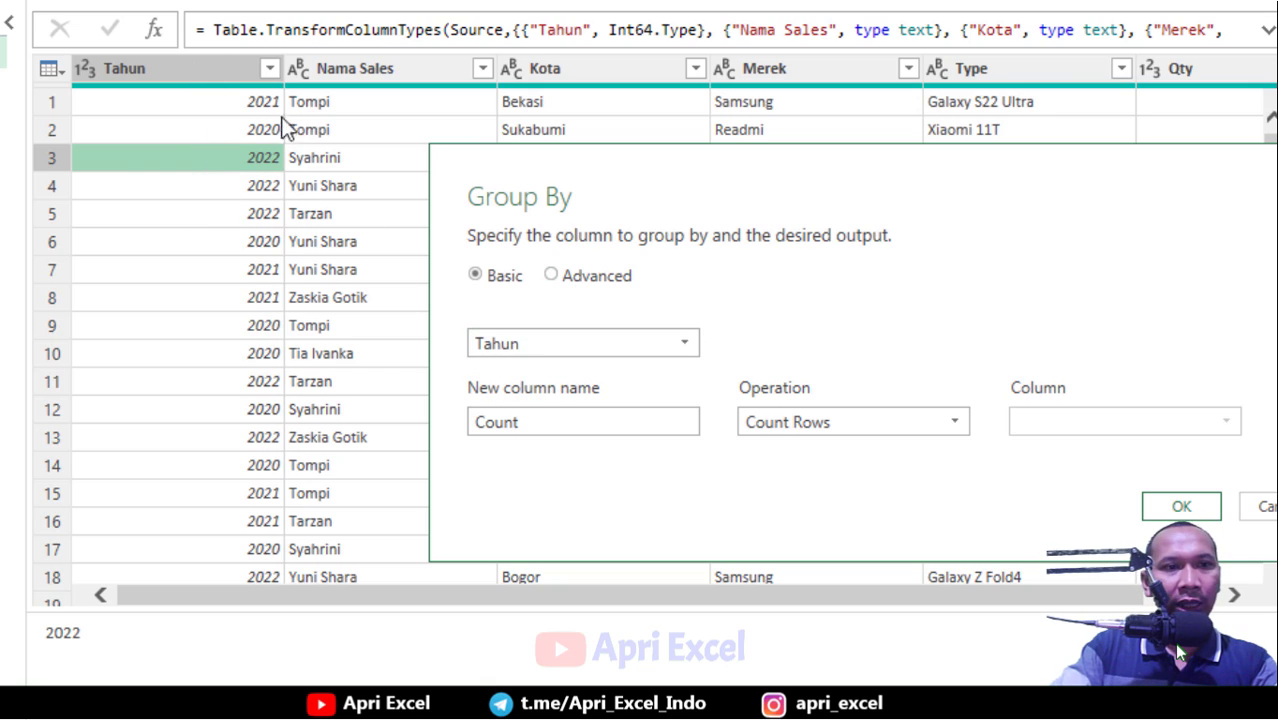
{"action": "left_click", "coordinate": [604, 341]}
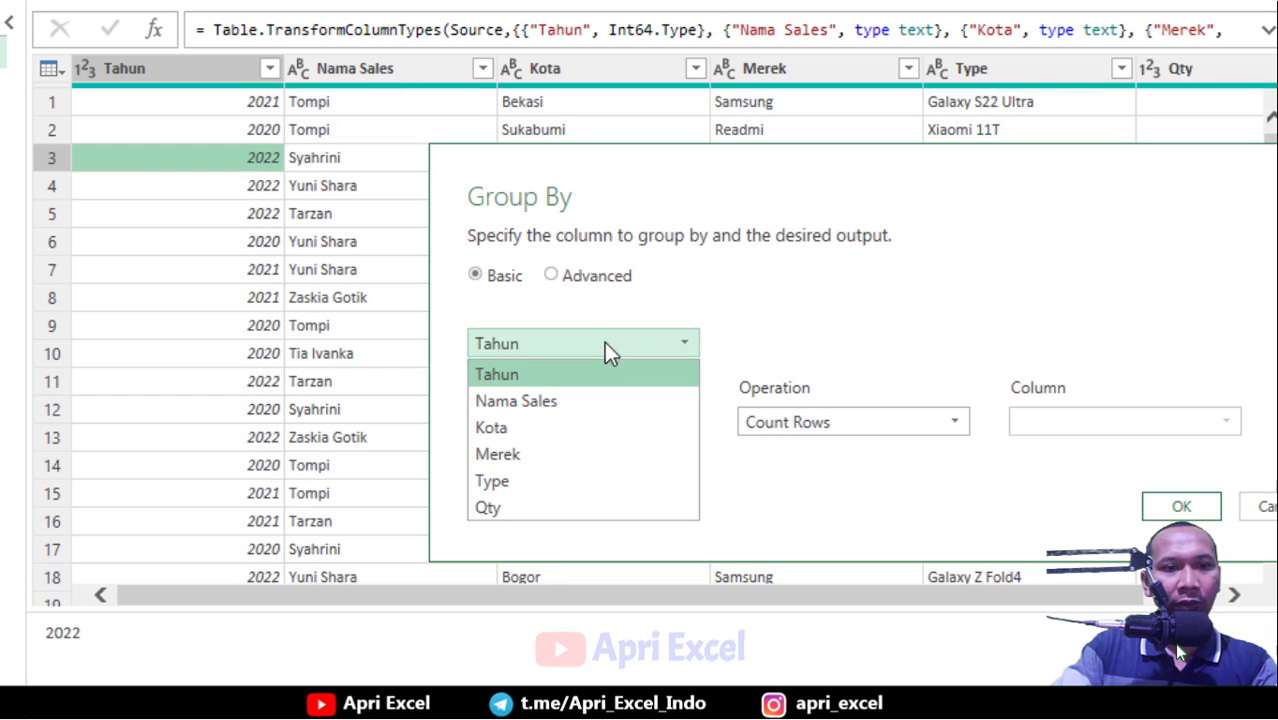
{"action": "left_click", "coordinate": [569, 401]}
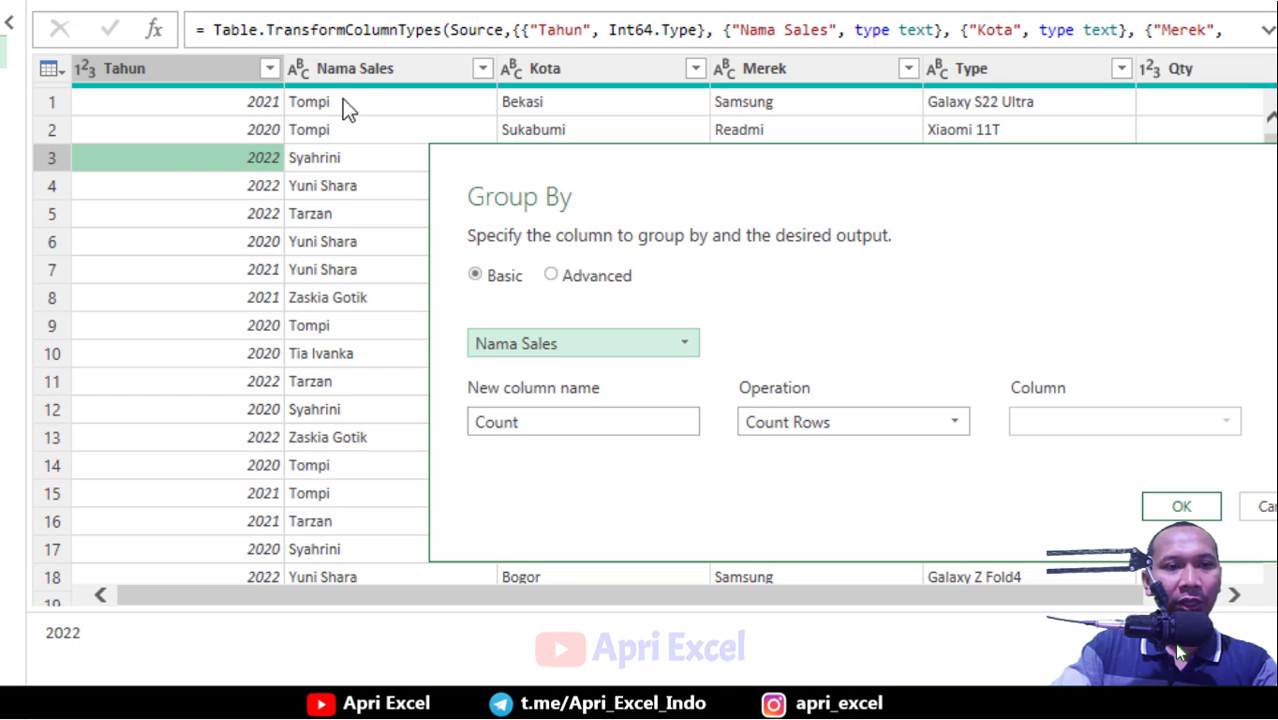
{"action": "left_click", "coordinate": [1183, 507]}
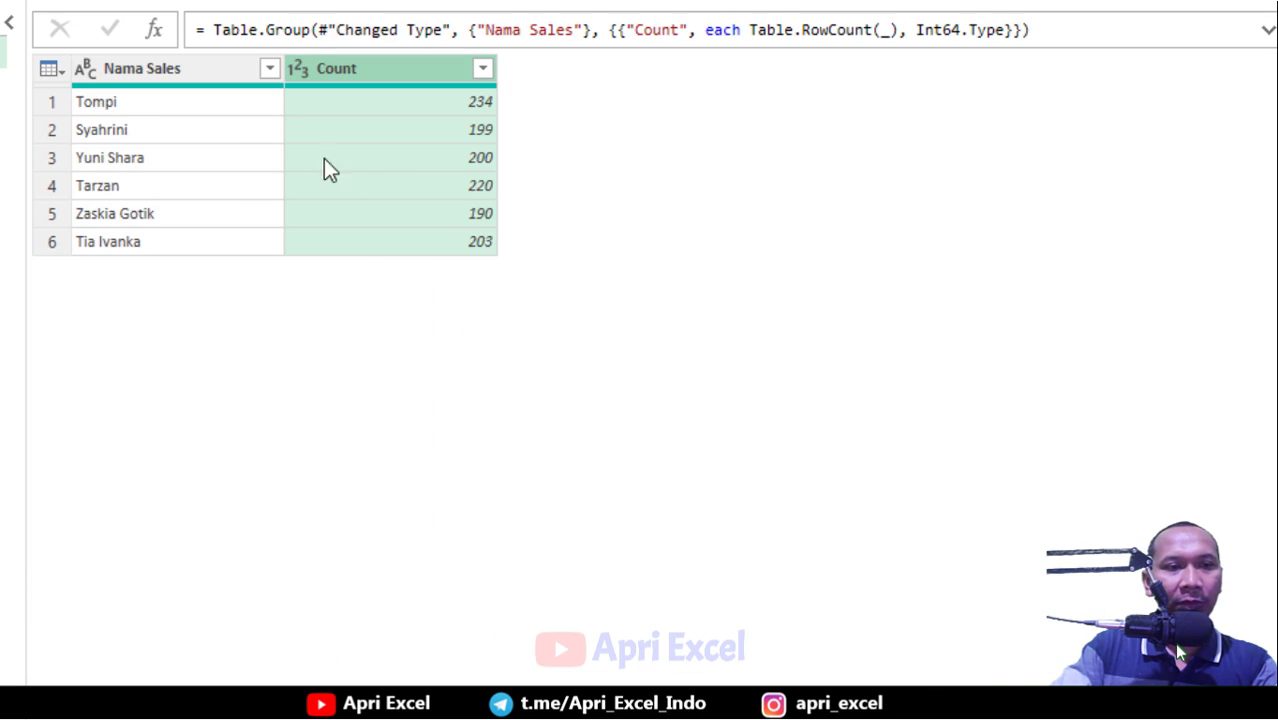
Examine the row counts for each salesperson in the grouped result
{"action": "left_click", "coordinate": [388, 100]}
{"action": "left_click", "coordinate": [378, 130]}
{"action": "left_click", "coordinate": [375, 186]}
{"action": "left_click", "coordinate": [372, 213]}
{"action": "left_click", "coordinate": [137, 186]}
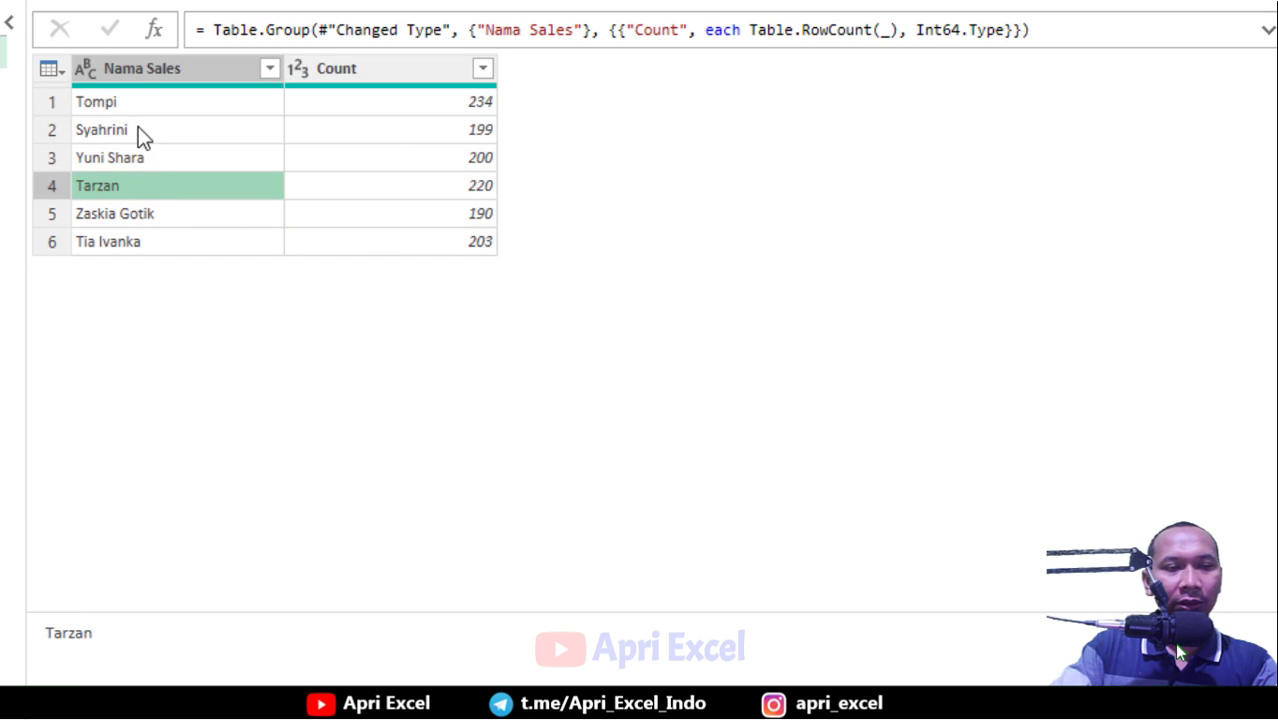
{"action": "left_click", "coordinate": [138, 130]}
{"action": "left_click", "coordinate": [139, 98]}
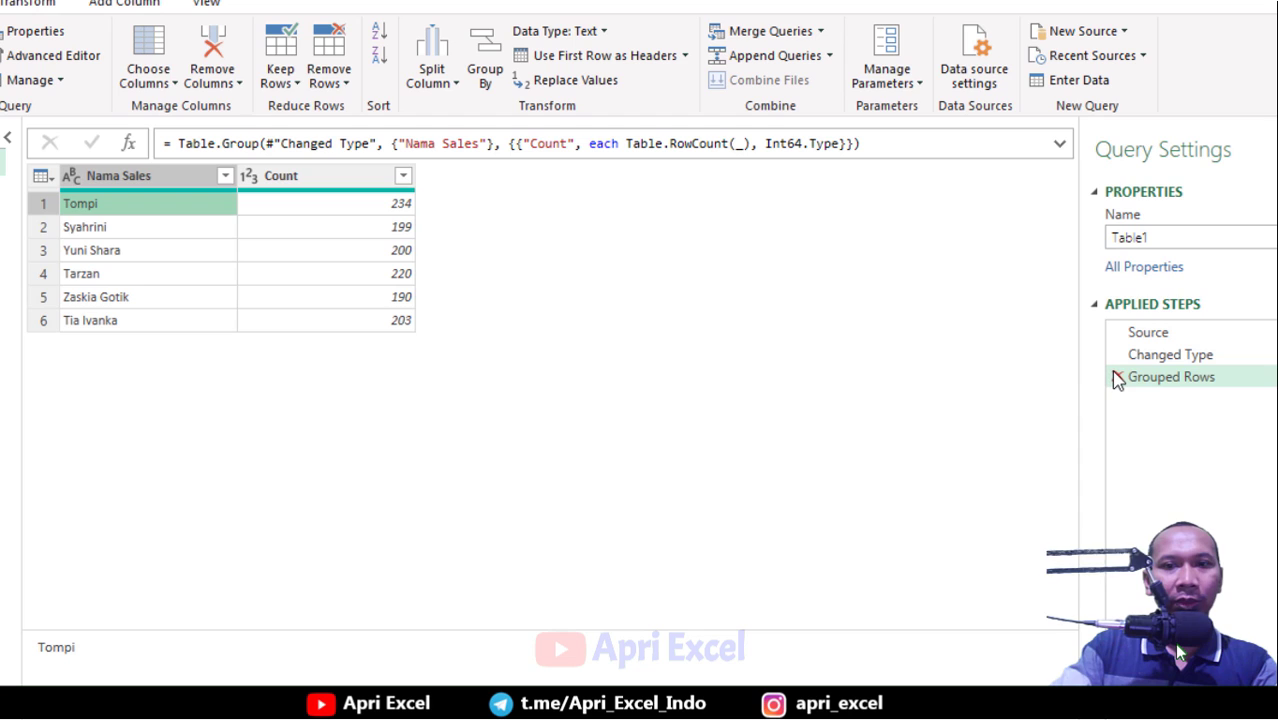
Delete the Grouped Rows step from the query and check the Qty column in the ungrouped data
{"action": "left_click", "coordinate": [1117, 376]}
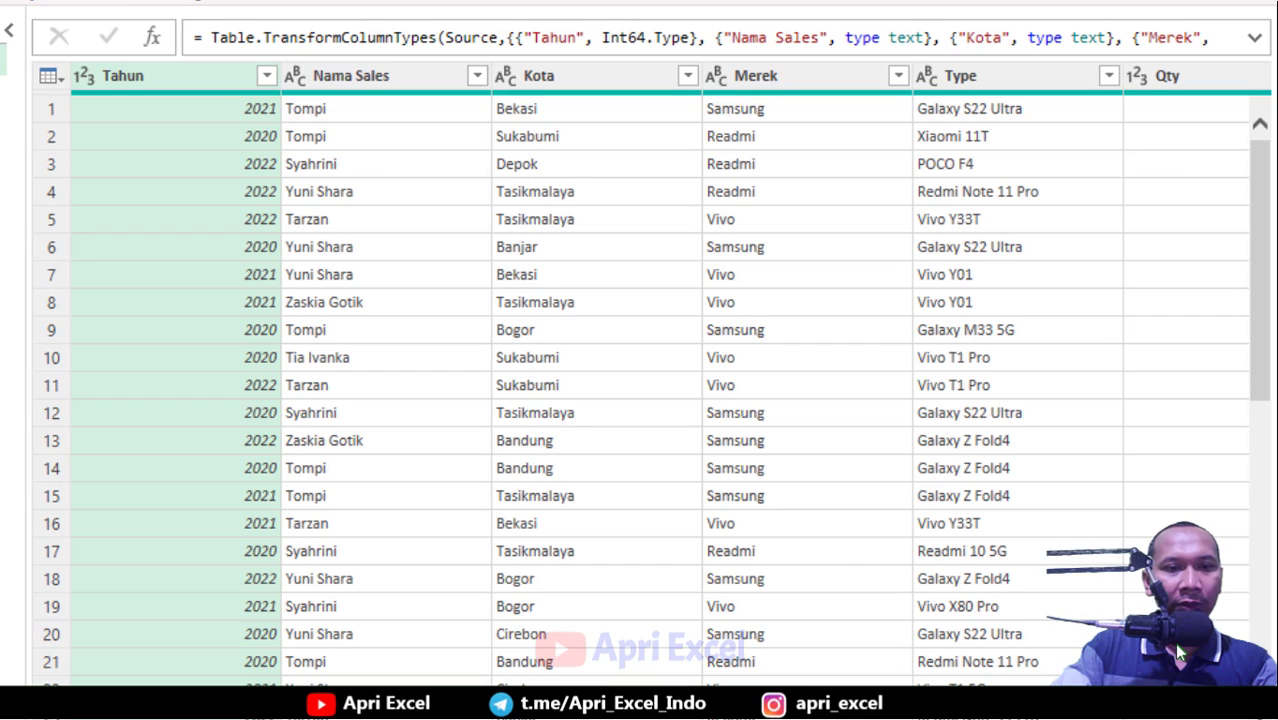
{"action": "scroll", "coordinate": [640, 380], "scroll_direction": "right", "scroll_amount": 2}
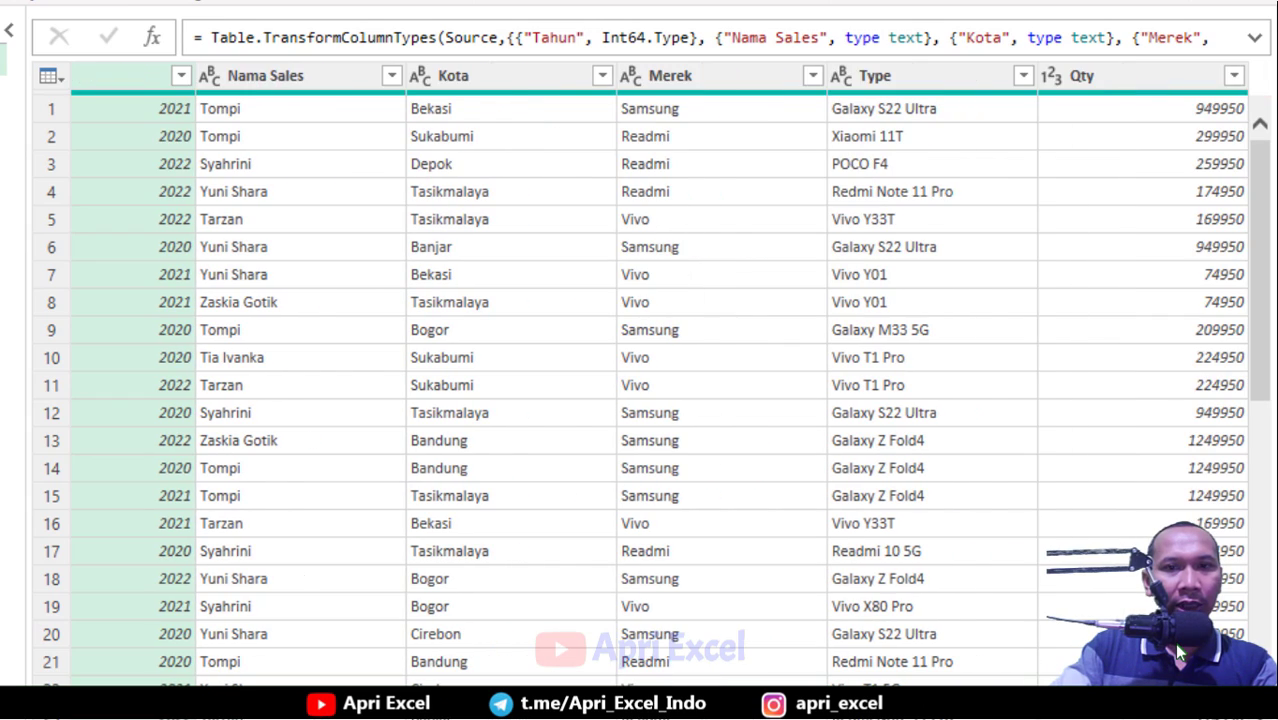
{"action": "left_click", "coordinate": [1129, 69]}
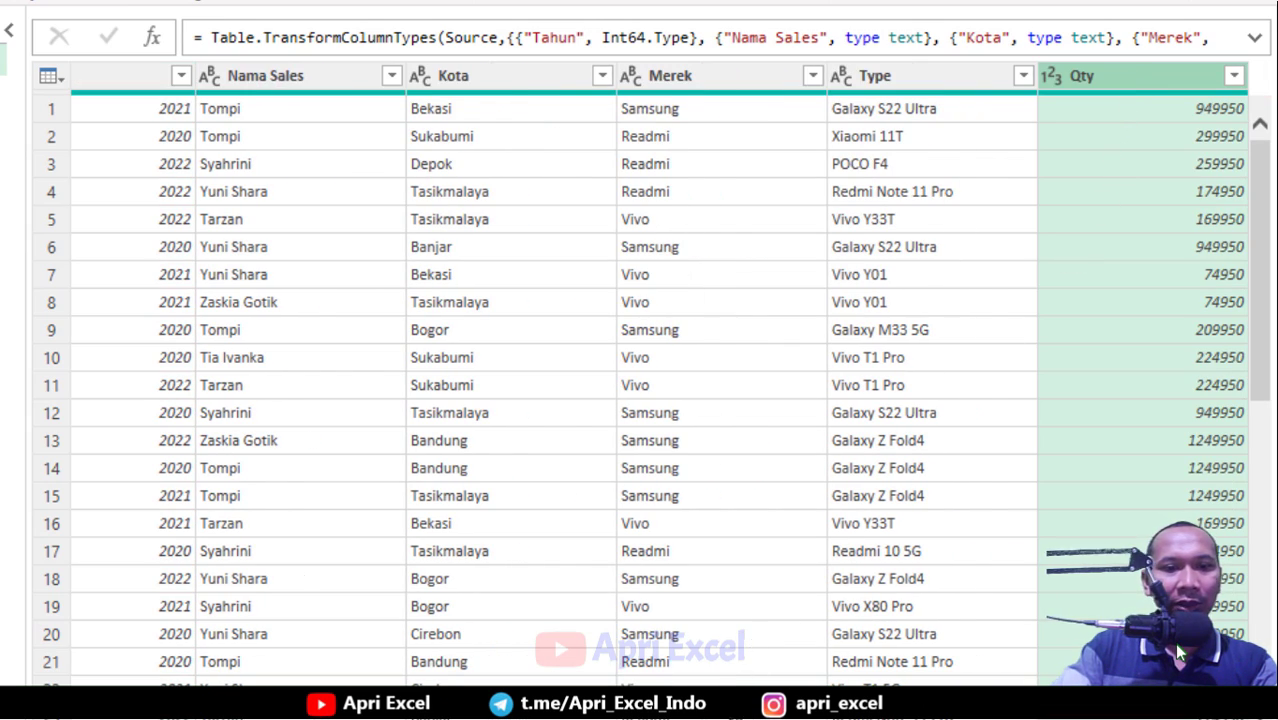
{"action": "scroll", "coordinate": [1178, 652], "scroll_direction": "left", "scroll_amount": 2}
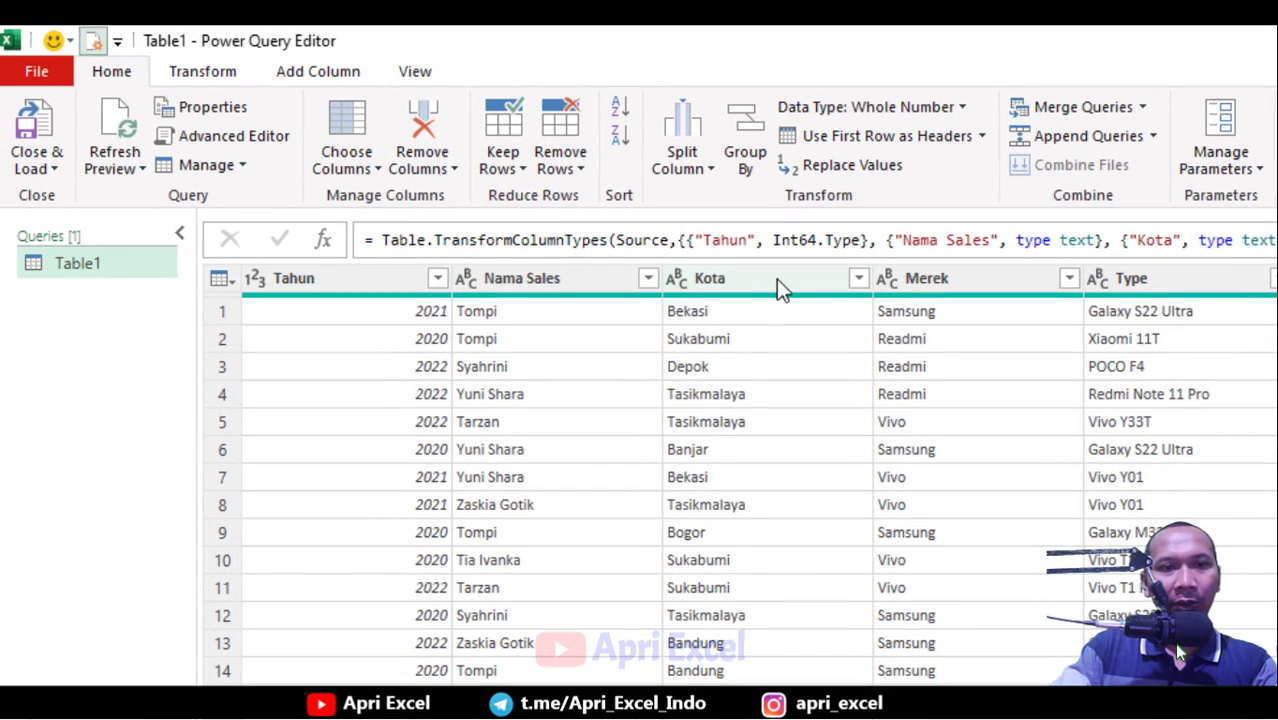
Group the sales table by Kota with the Max of Qty in a column named Count, and check the result
{"action": "left_click", "coordinate": [776, 279]}
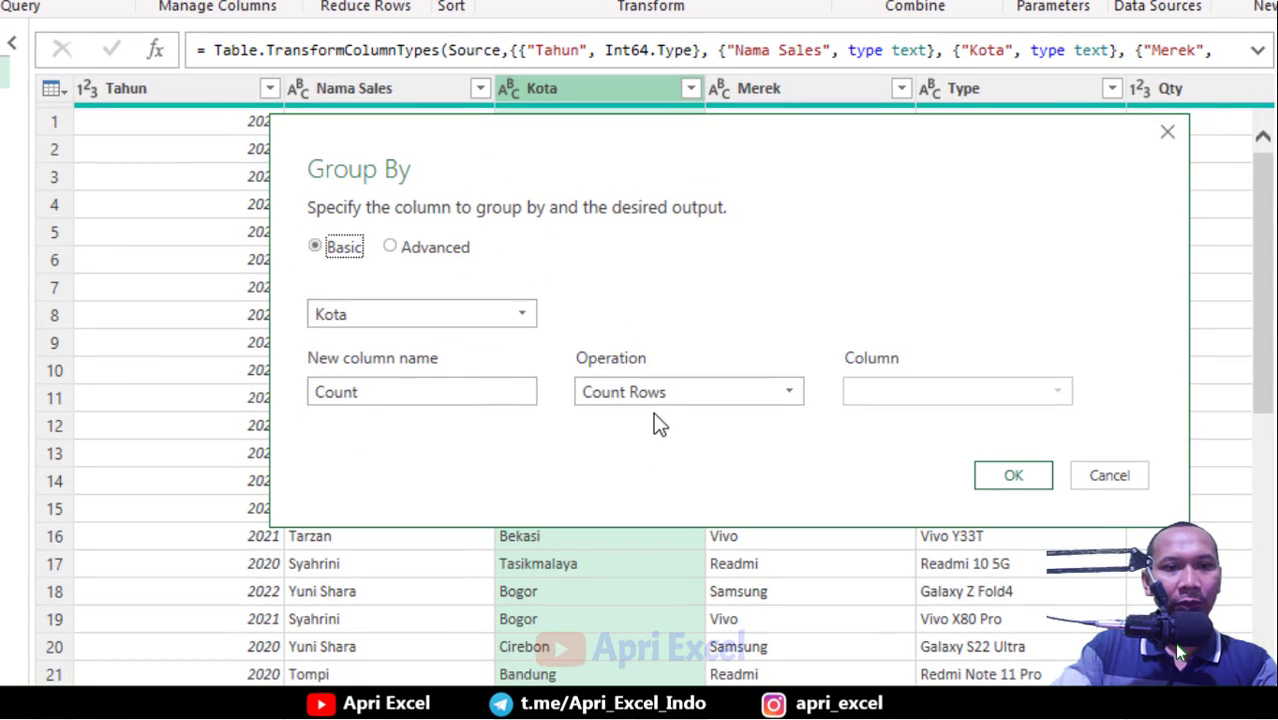
{"action": "left_click", "coordinate": [653, 398]}
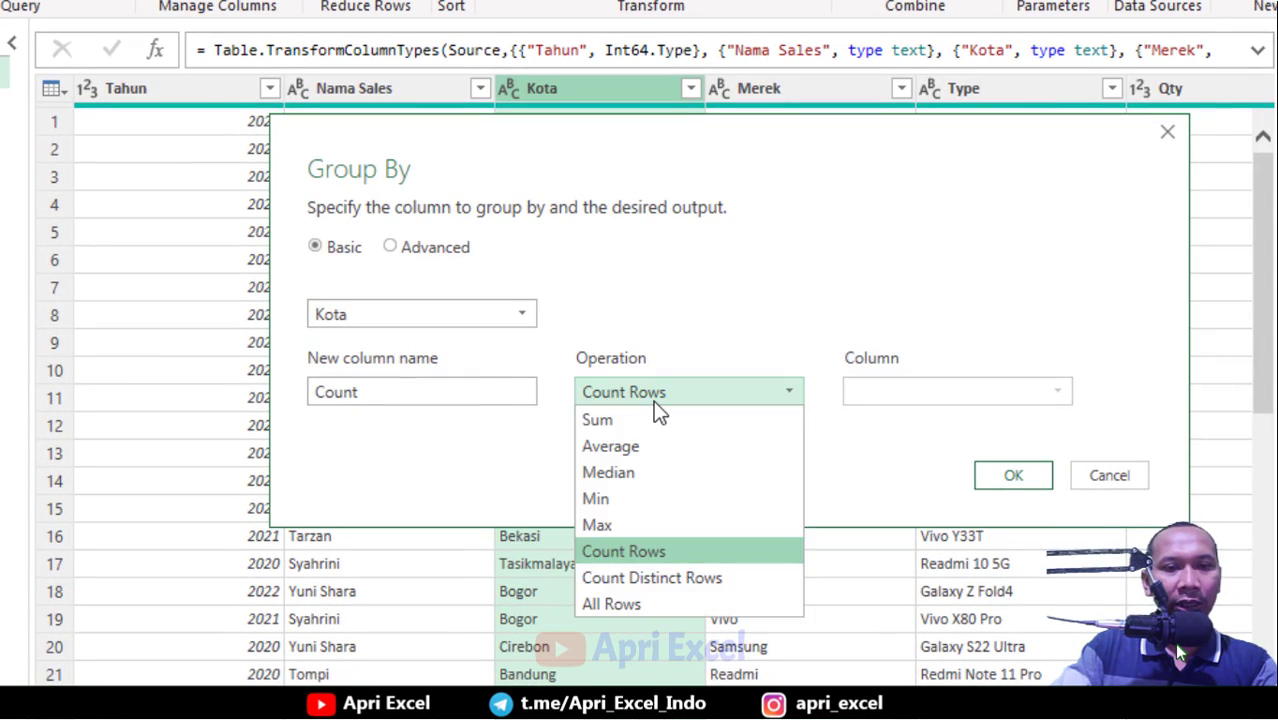
{"action": "left_click", "coordinate": [677, 521]}
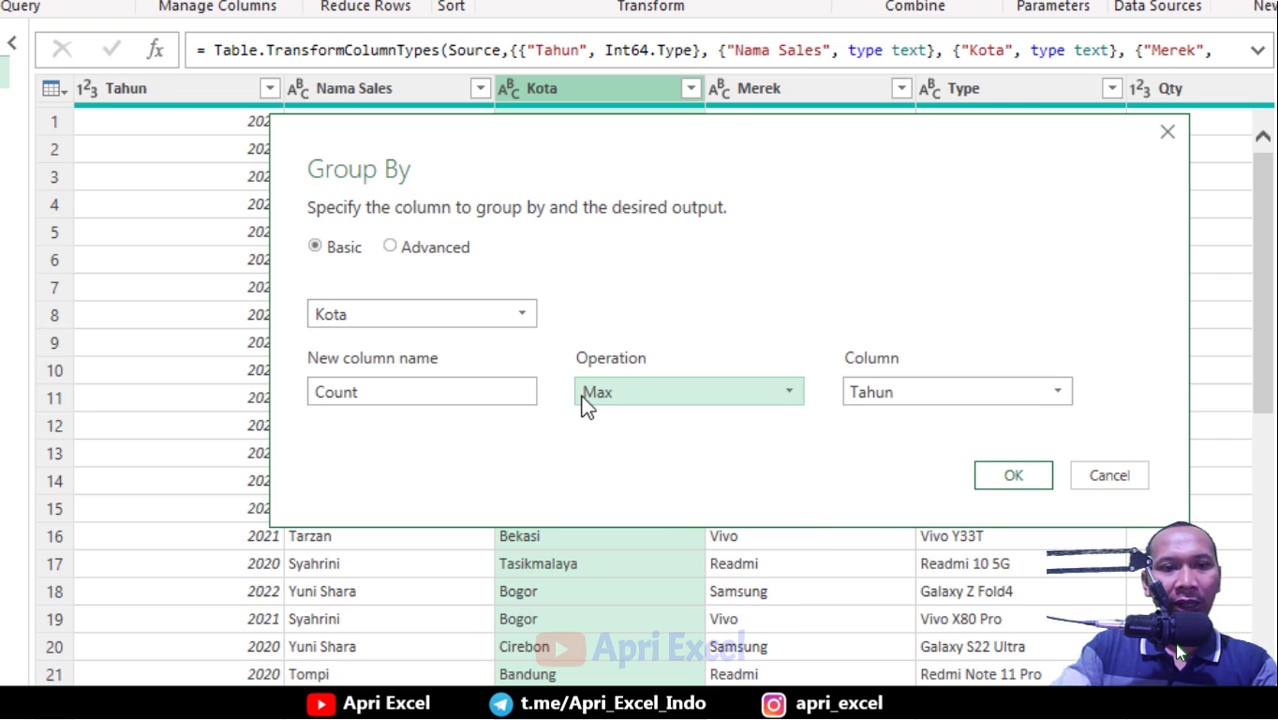
{"action": "left_click", "coordinate": [896, 390]}
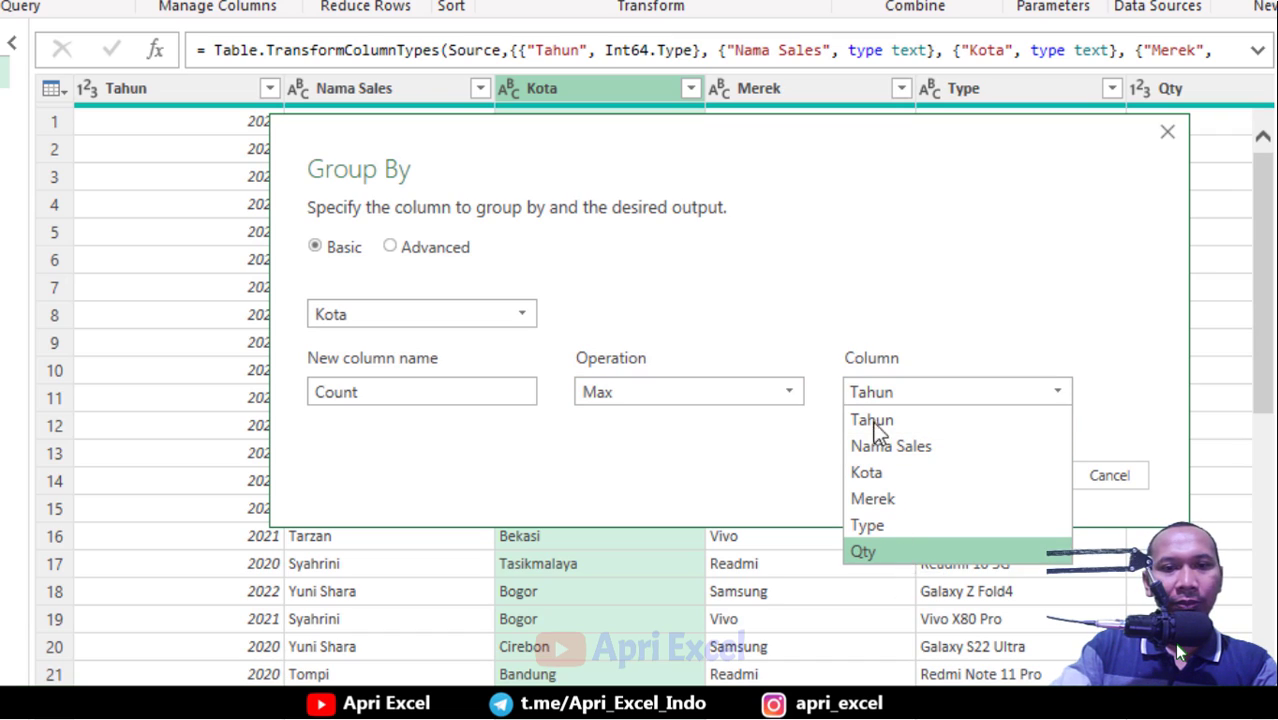
{"action": "left_click", "coordinate": [890, 548]}
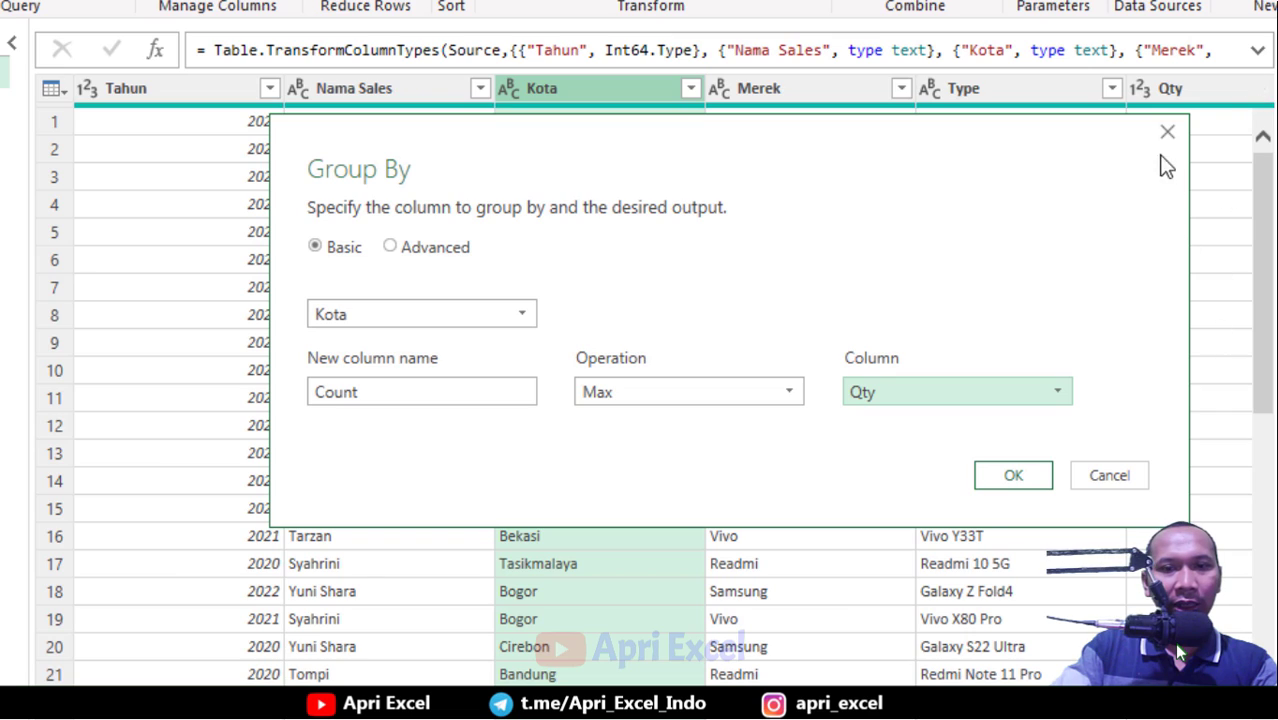
{"action": "left_click_drag", "start_coordinate": [975, 138], "coordinate": [705, 132]}
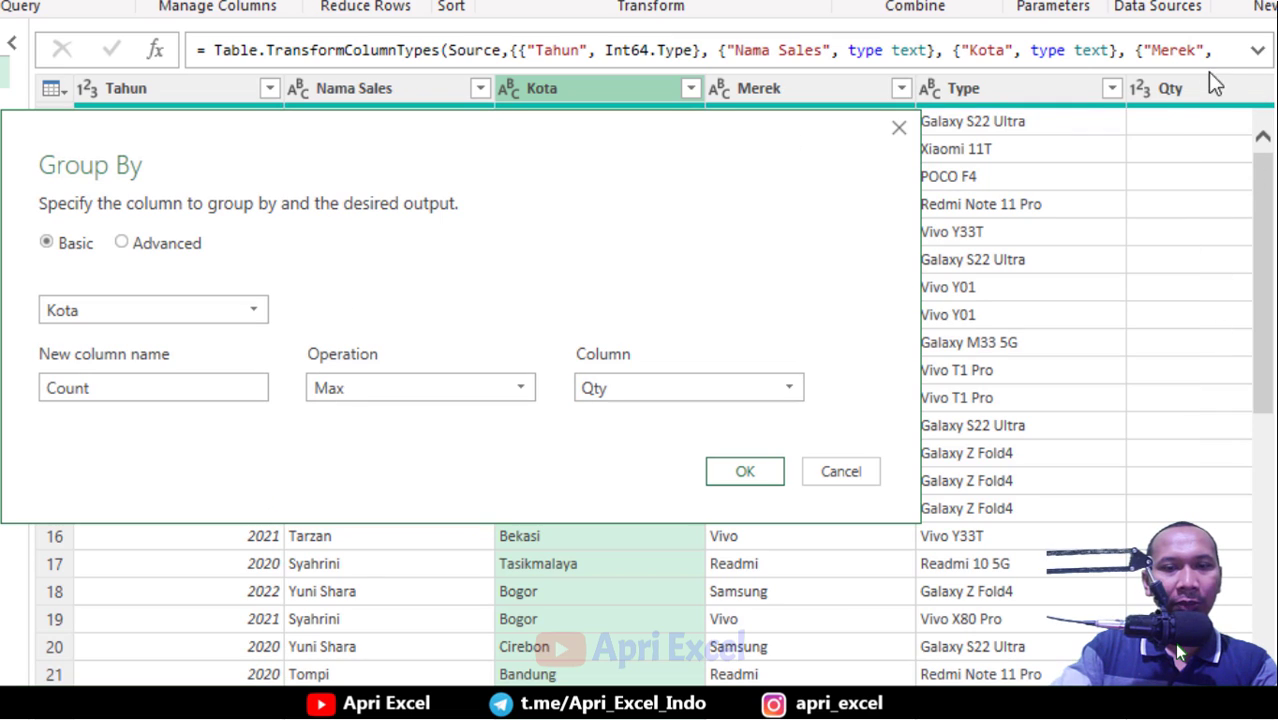
{"action": "left_click", "coordinate": [740, 471]}
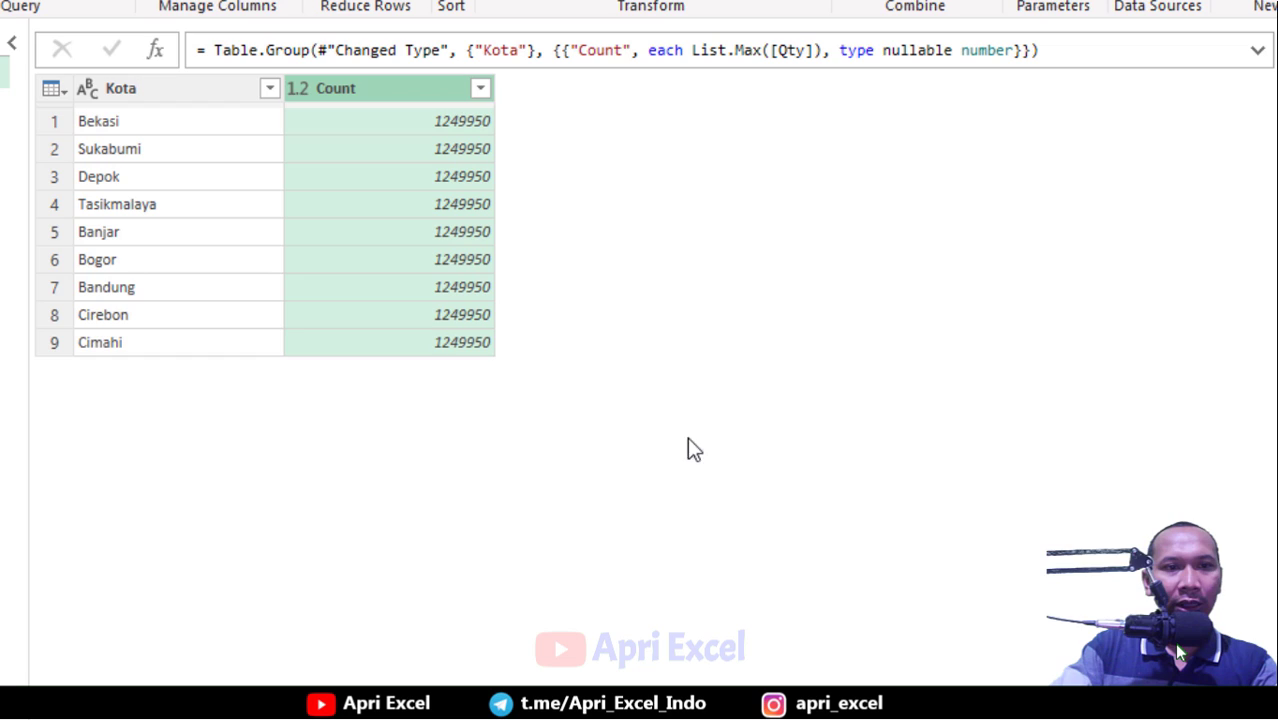
{"action": "left_click", "coordinate": [137, 126]}
{"action": "left_click", "coordinate": [366, 124]}
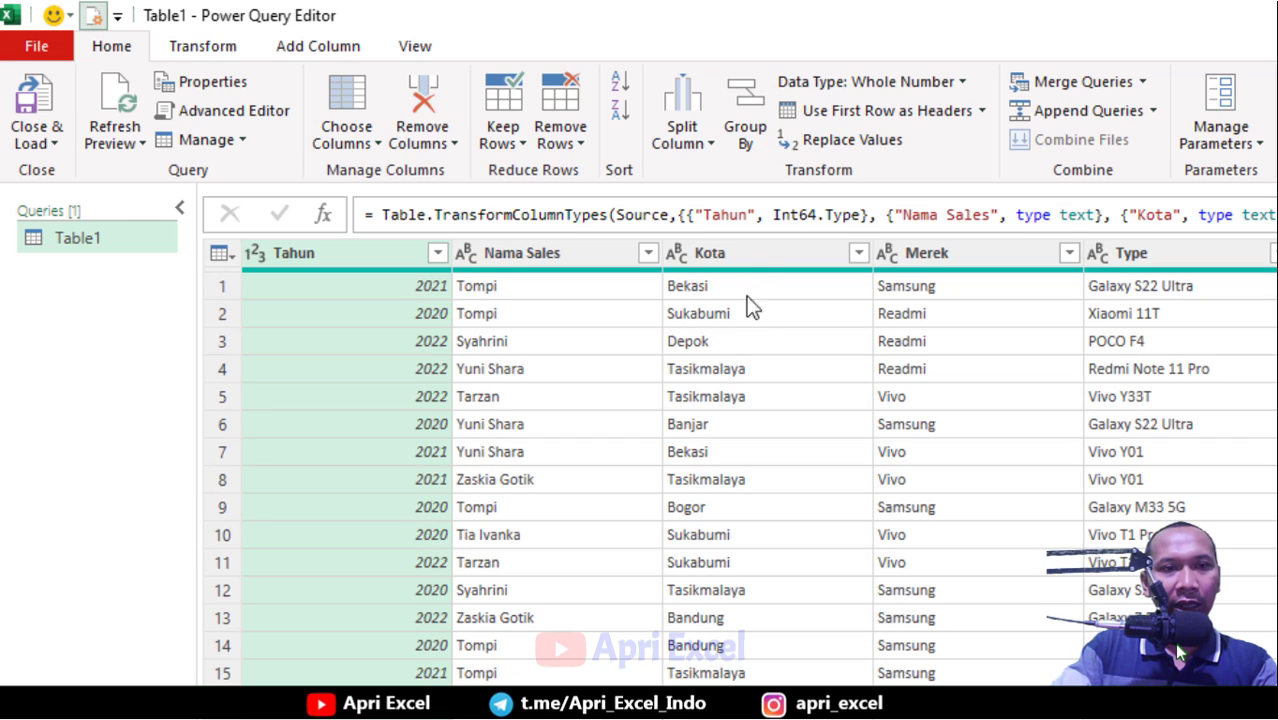
Set up an Advanced Group By on the sales table with Tahun and Kota as grouping columns
{"action": "left_click", "coordinate": [745, 117]}
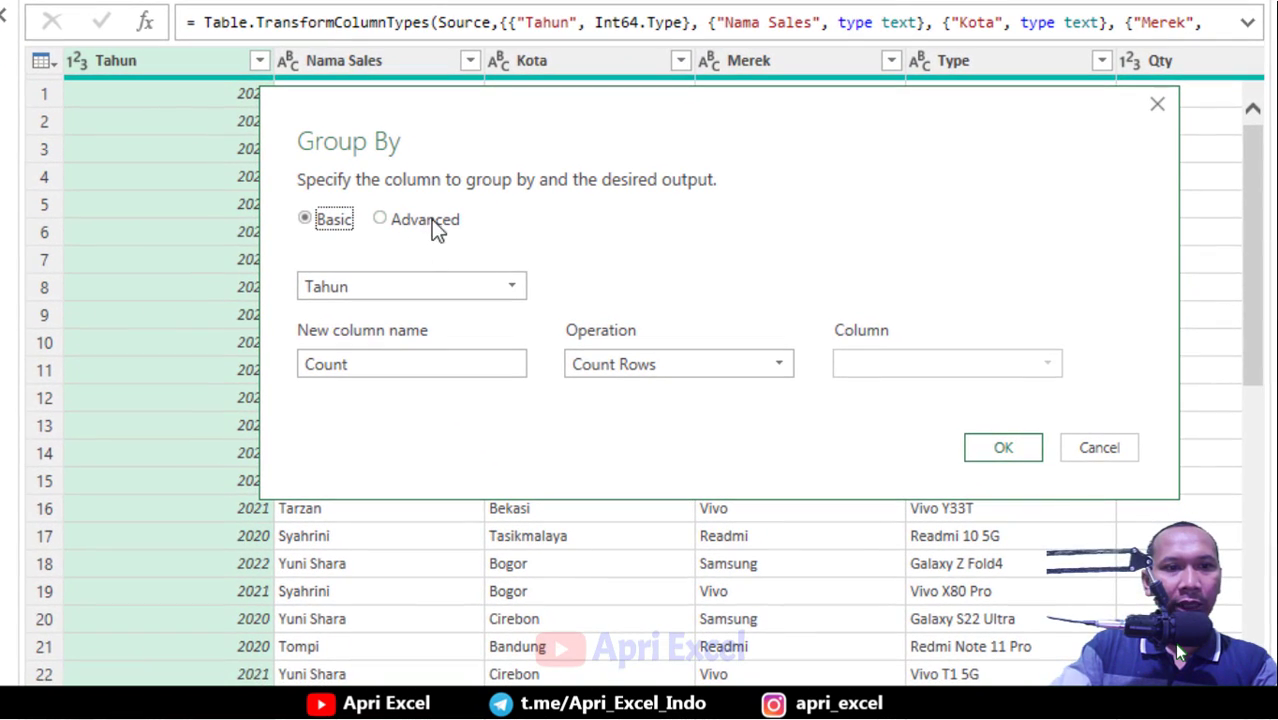
{"action": "left_click", "coordinate": [424, 220]}
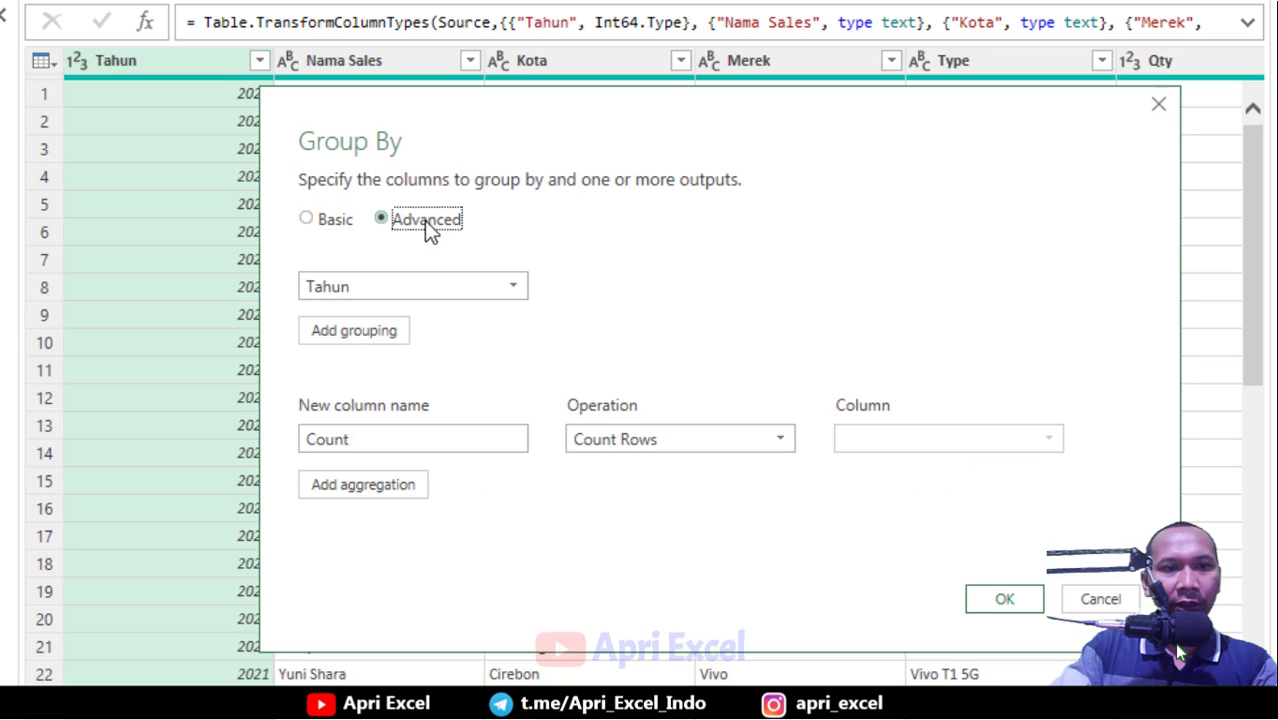
{"action": "left_click", "coordinate": [348, 337]}
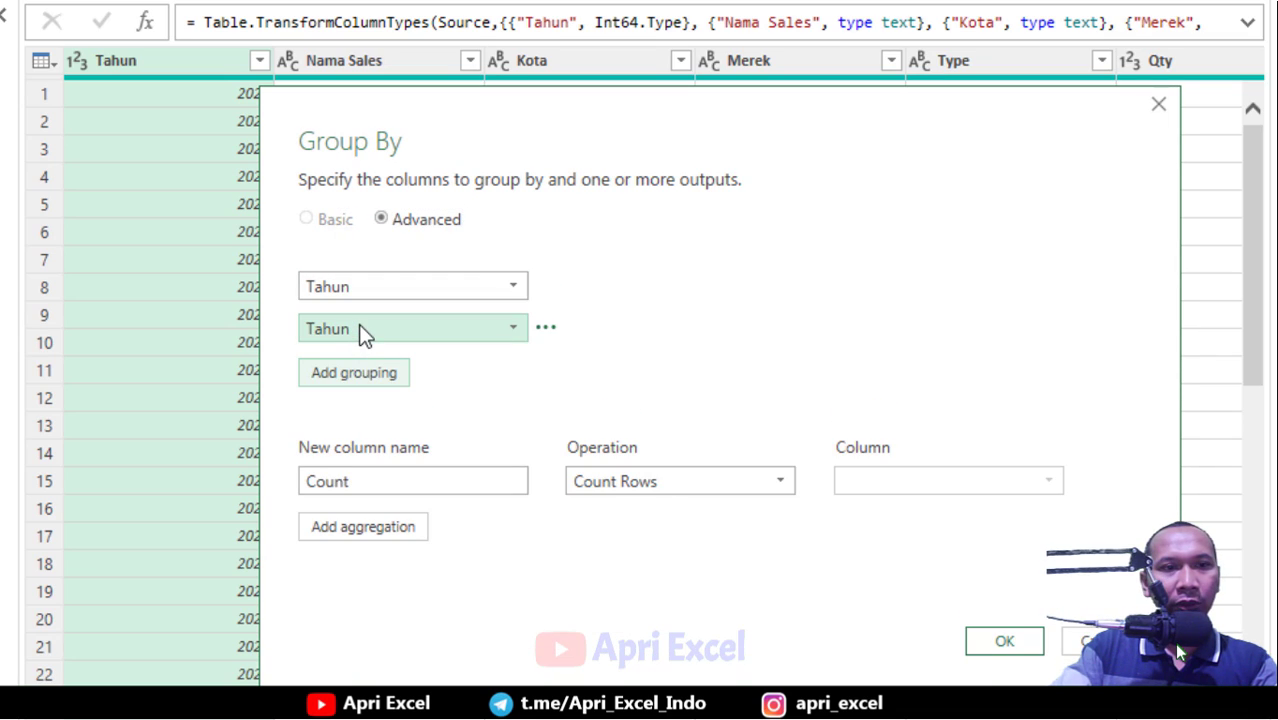
{"action": "left_click", "coordinate": [420, 328]}
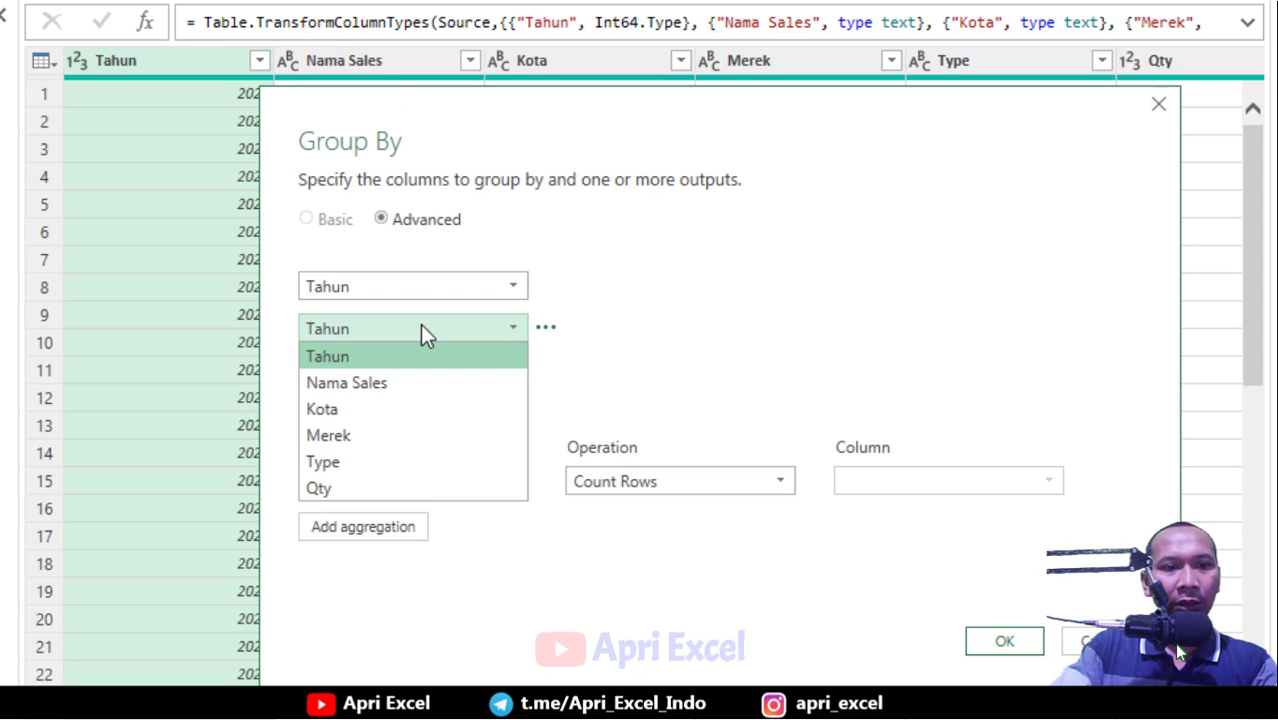
{"action": "left_click", "coordinate": [394, 408]}
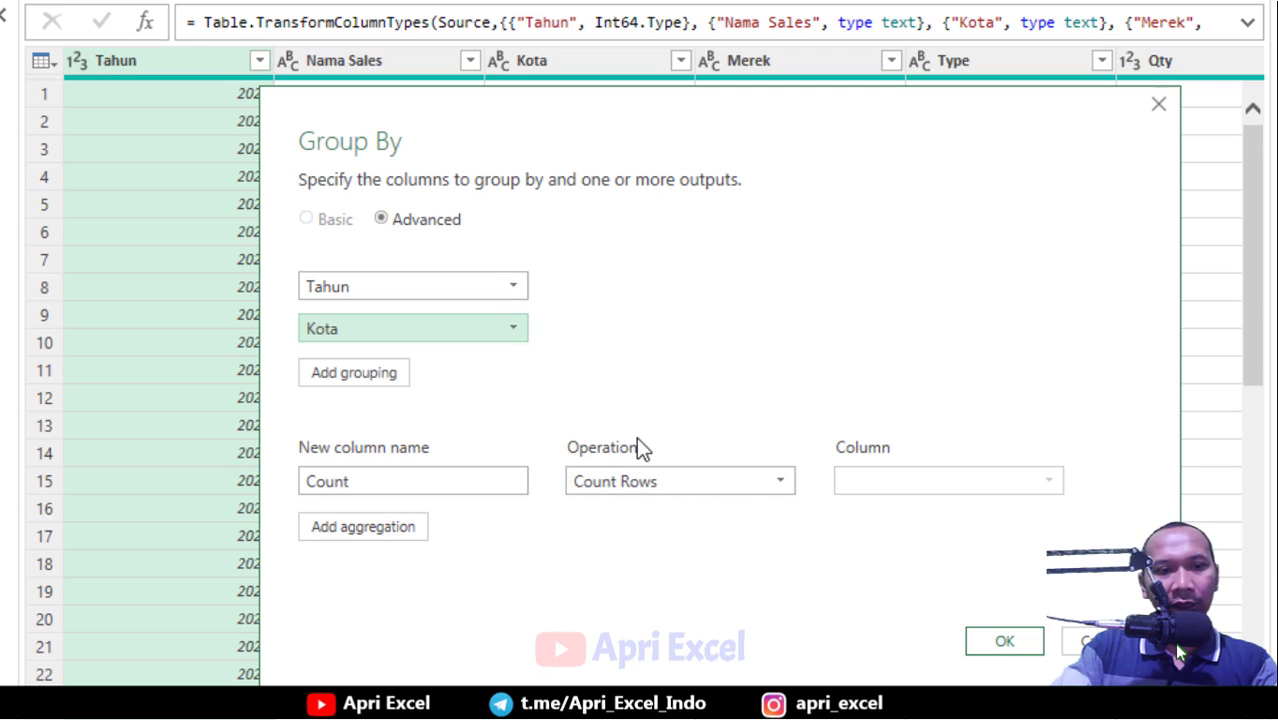
Add a second aggregation, setting the first to Min of Qty and the second to Median of Qty
{"action": "left_click", "coordinate": [382, 534]}
{"action": "left_click", "coordinate": [678, 530]}
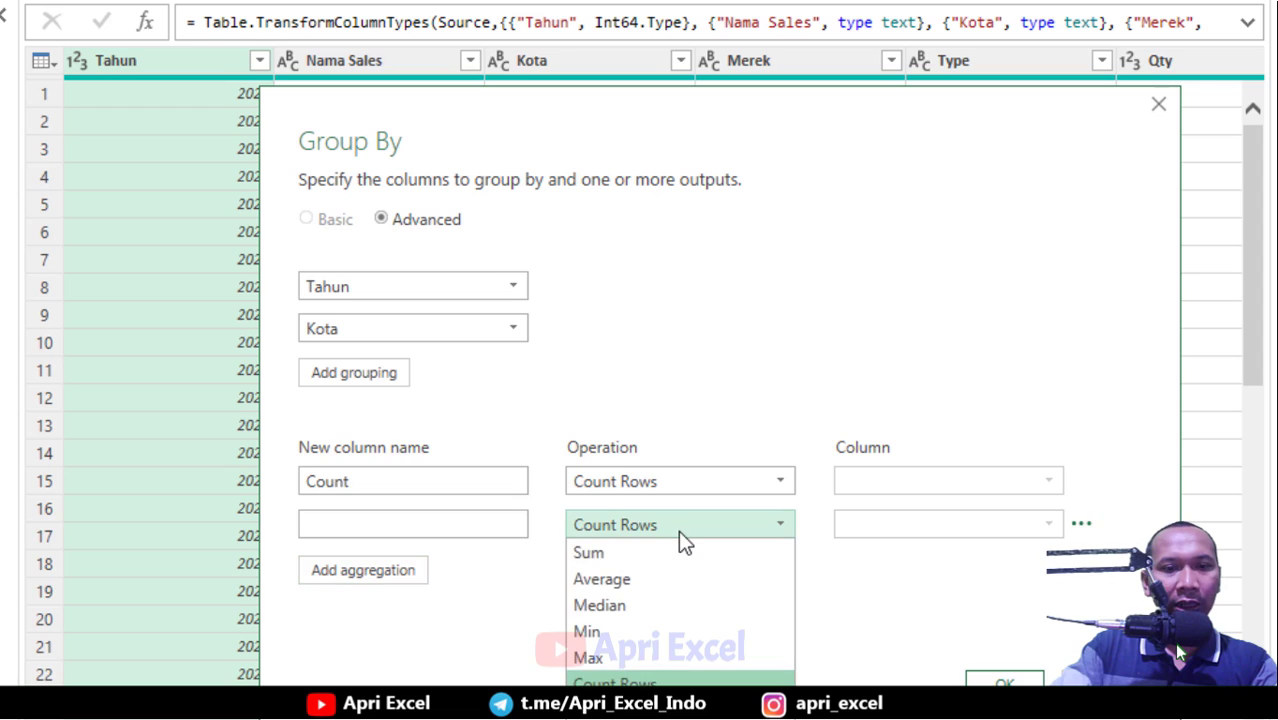
{"action": "left_click", "coordinate": [665, 605]}
{"action": "left_click", "coordinate": [706, 484]}
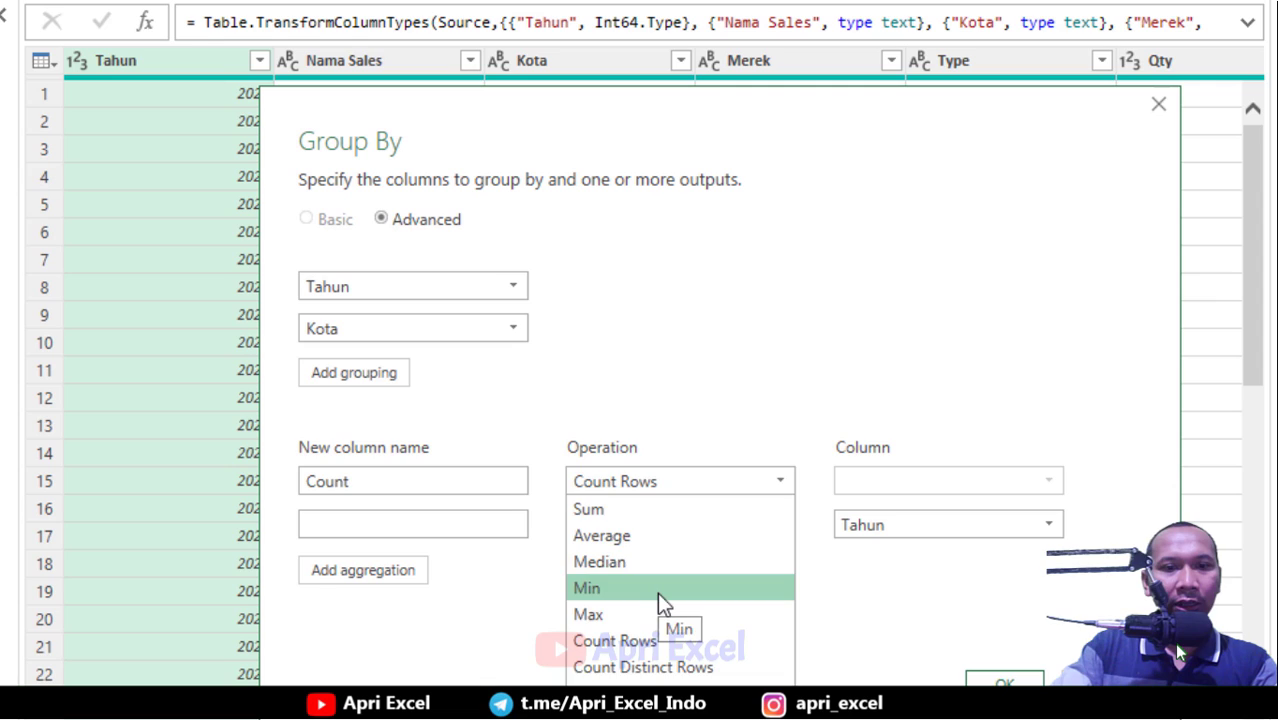
{"action": "left_click", "coordinate": [657, 592]}
{"action": "left_click", "coordinate": [878, 481]}
{"action": "left_click", "coordinate": [864, 640]}
{"action": "left_click", "coordinate": [900, 525]}
{"action": "left_click", "coordinate": [858, 680]}
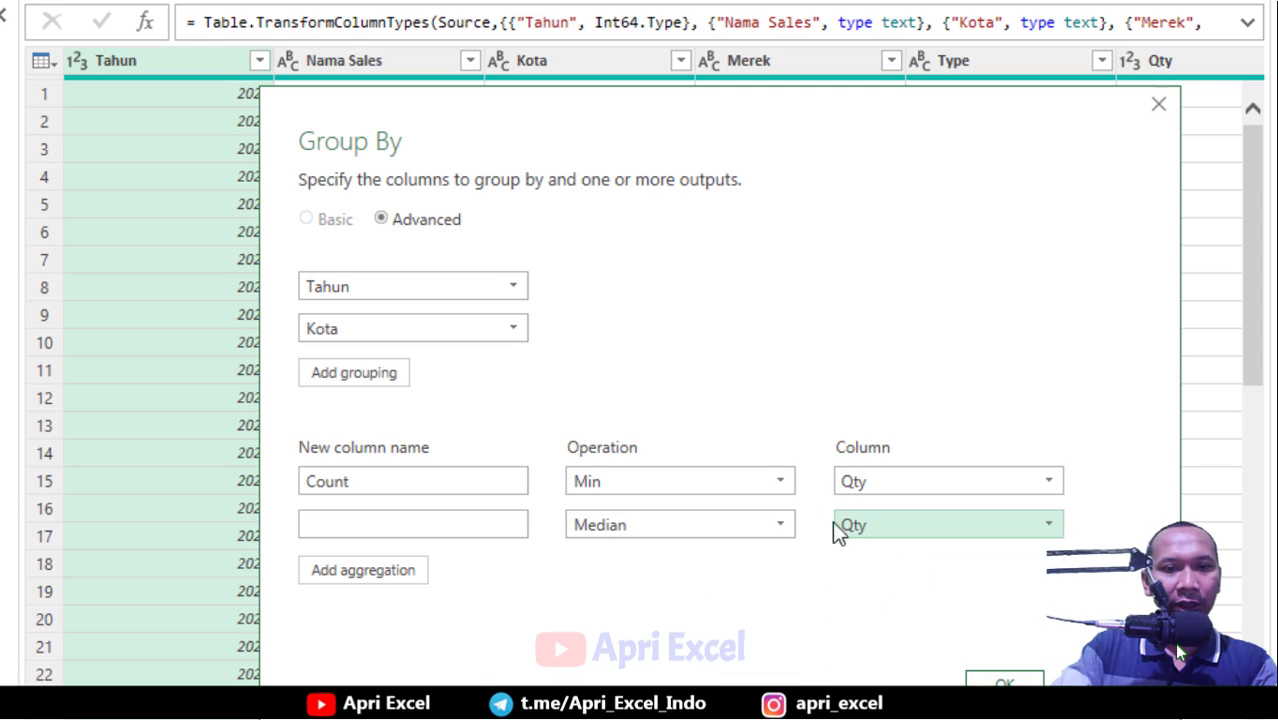
Name the new columns MIn and Median, then apply the grouping and check the result
{"action": "left_click", "coordinate": [389, 516]}
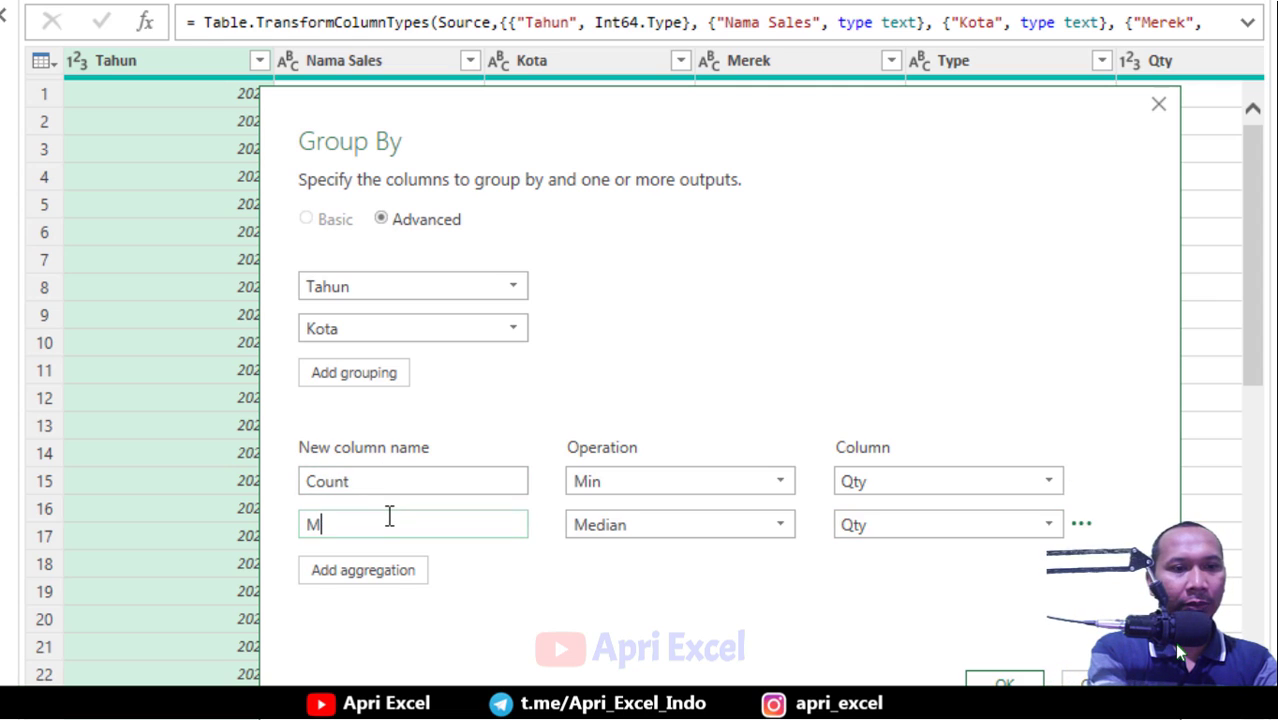
{"action": "left_click", "coordinate": [320, 488]}
{"action": "key", "text": "ctrl+a"}
{"action": "type", "text": "MIn"}
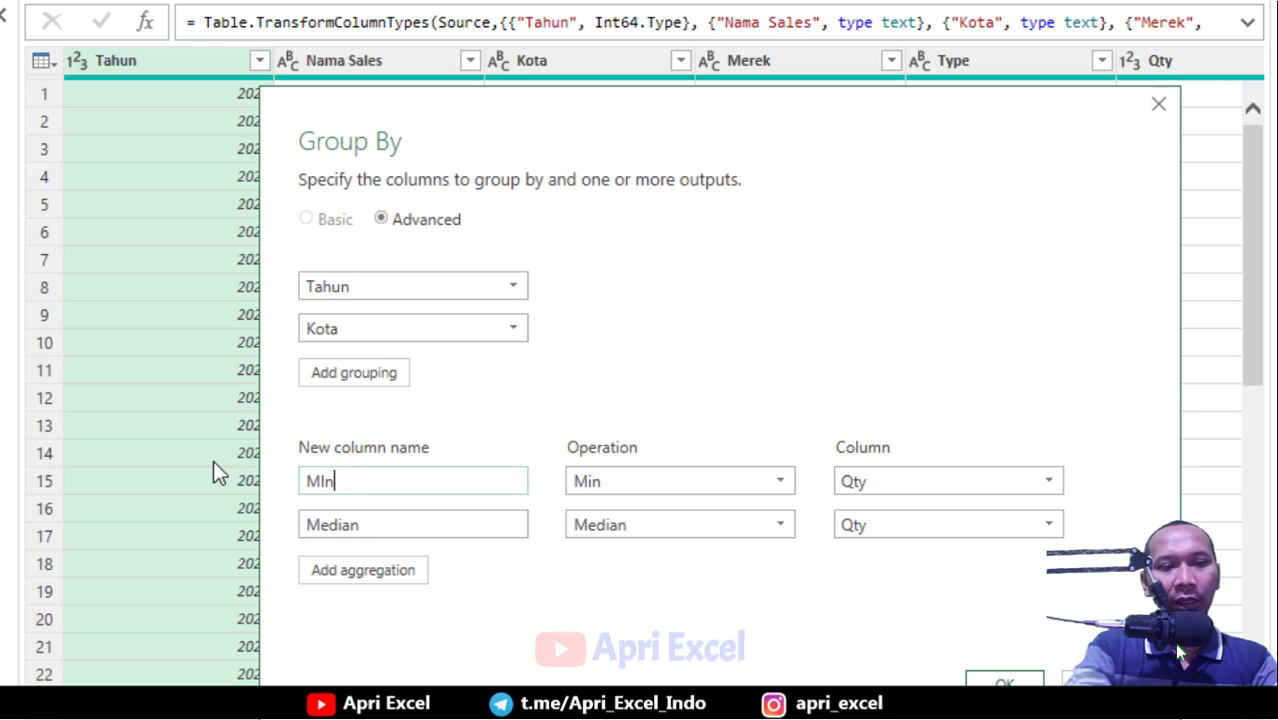
{"action": "key", "text": "Return"}
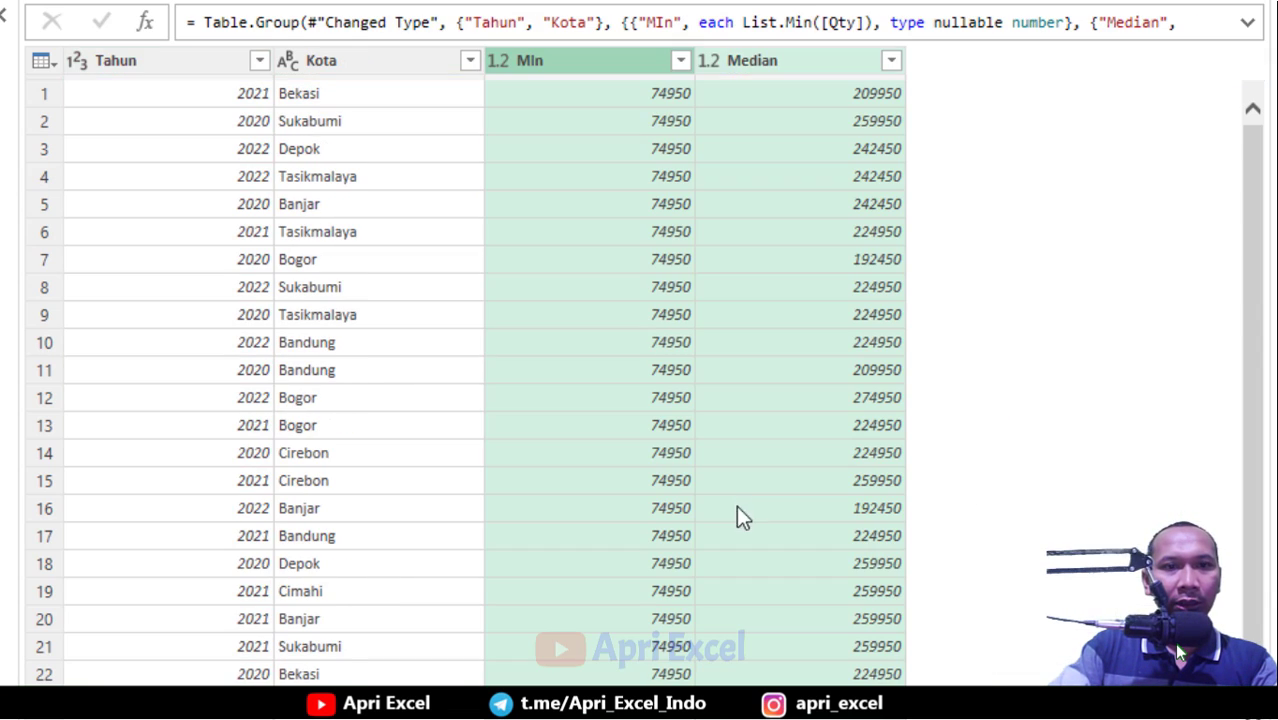
{"action": "left_click", "coordinate": [539, 65]}
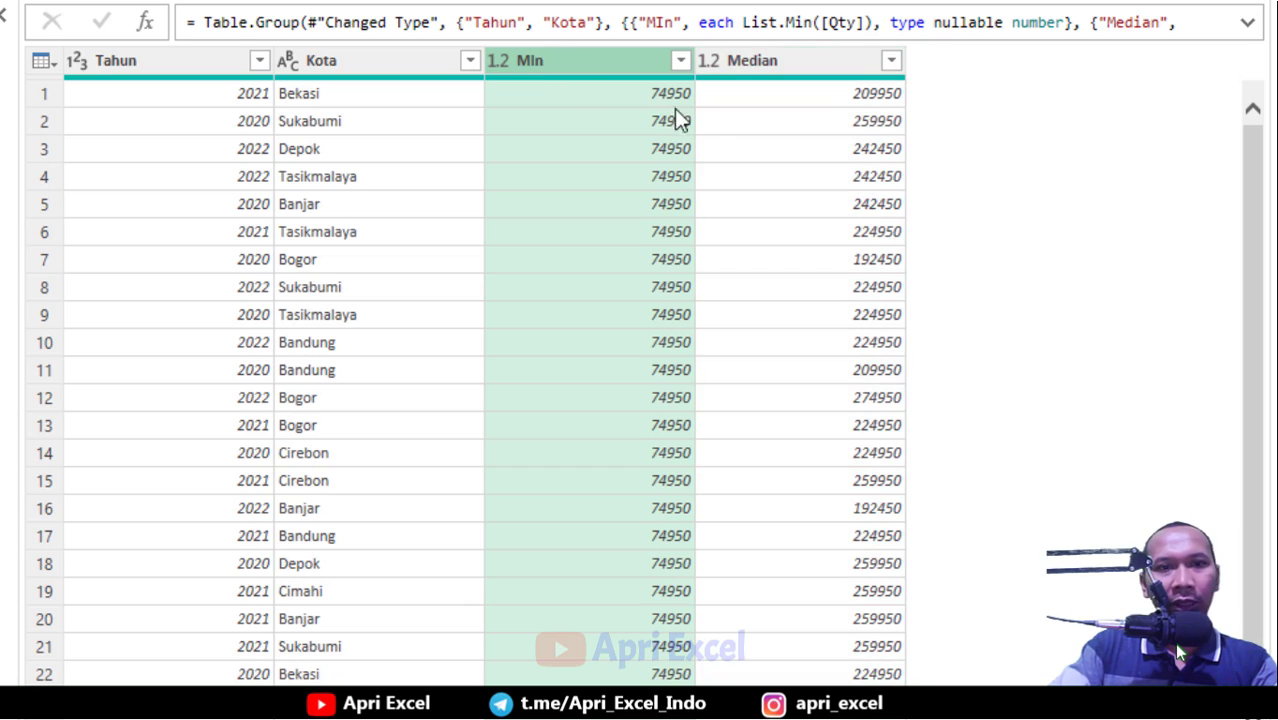
{"action": "left_click", "coordinate": [773, 66]}
{"action": "left_click", "coordinate": [399, 95]}
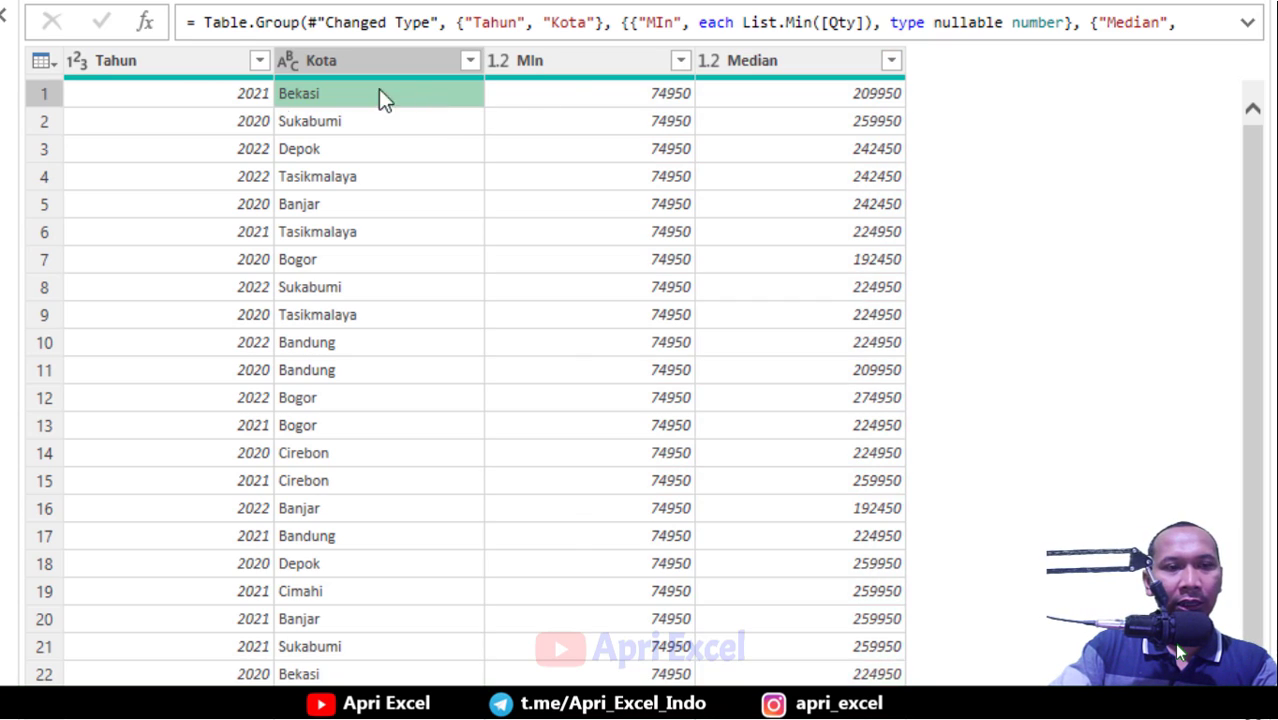
{"action": "left_click", "coordinate": [187, 99]}
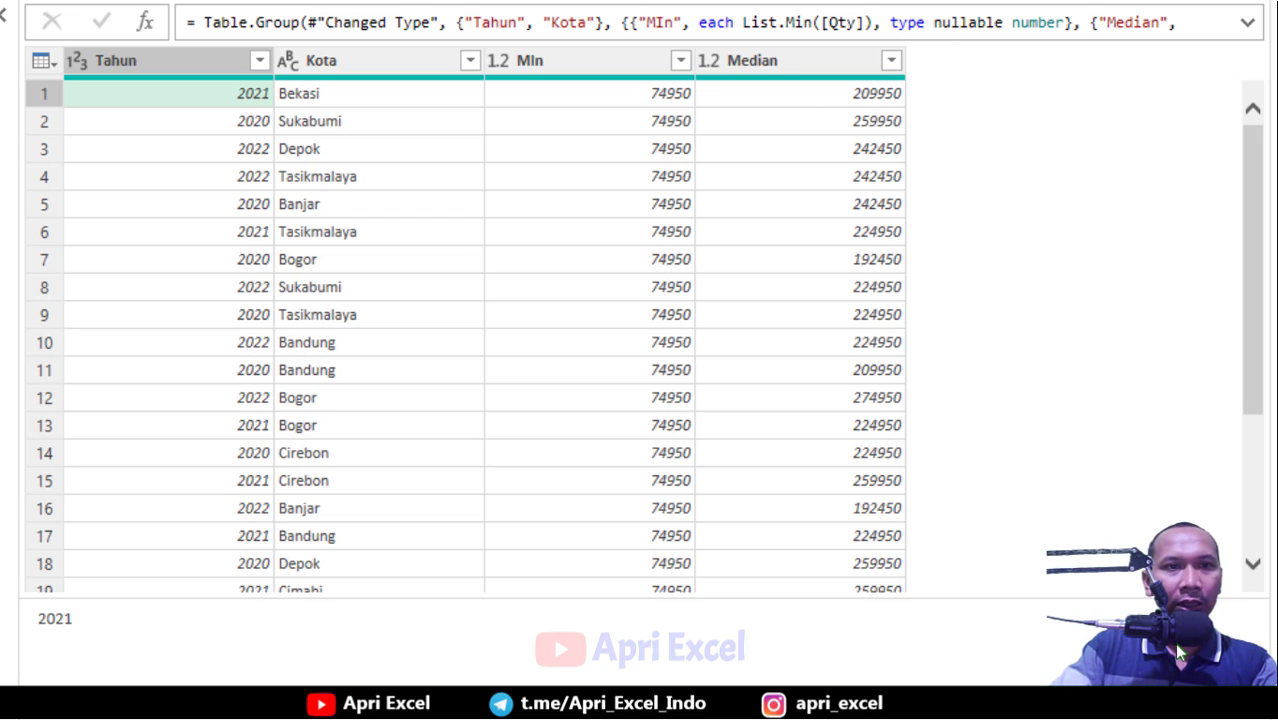
{"action": "left_click", "coordinate": [652, 2]}
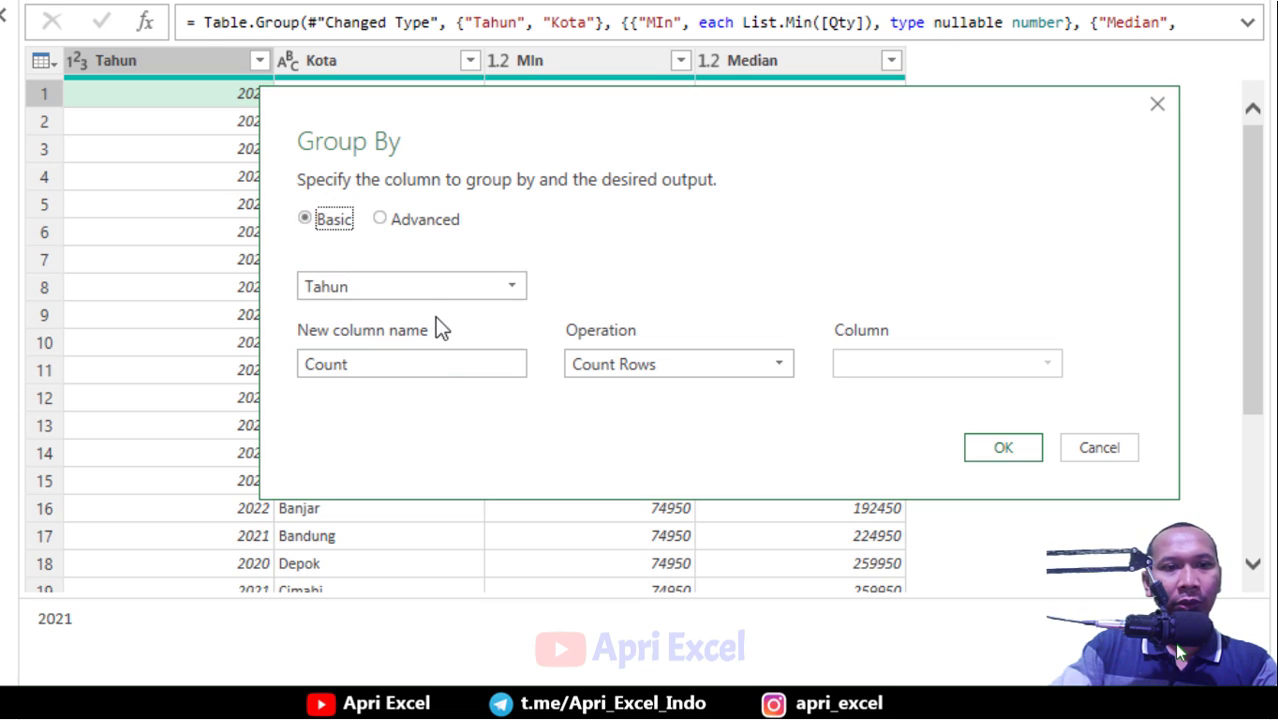
{"action": "left_click", "coordinate": [433, 220]}
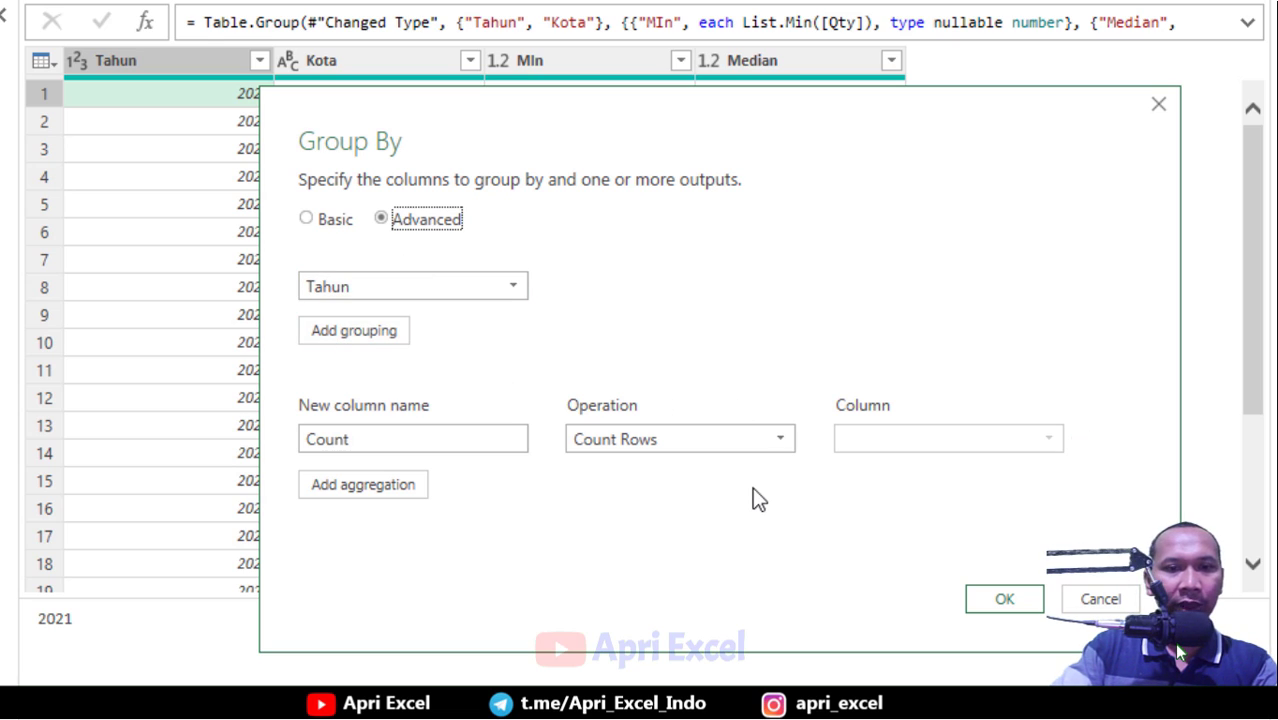
{"action": "left_click", "coordinate": [1101, 599]}
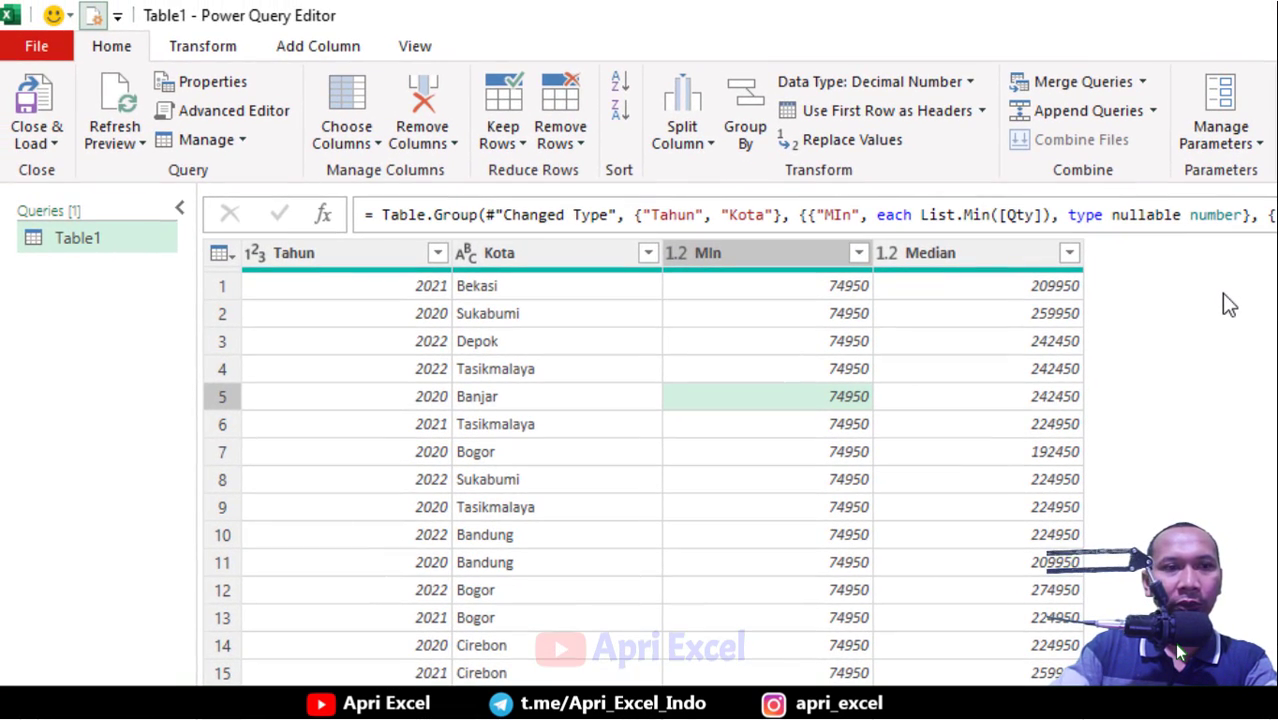
Load the grouped query as a table into the existing worksheet at cell H2 of Contoh 1, and look over the loaded rows
{"action": "left_click", "coordinate": [52, 132]}
{"action": "left_click", "coordinate": [97, 201]}
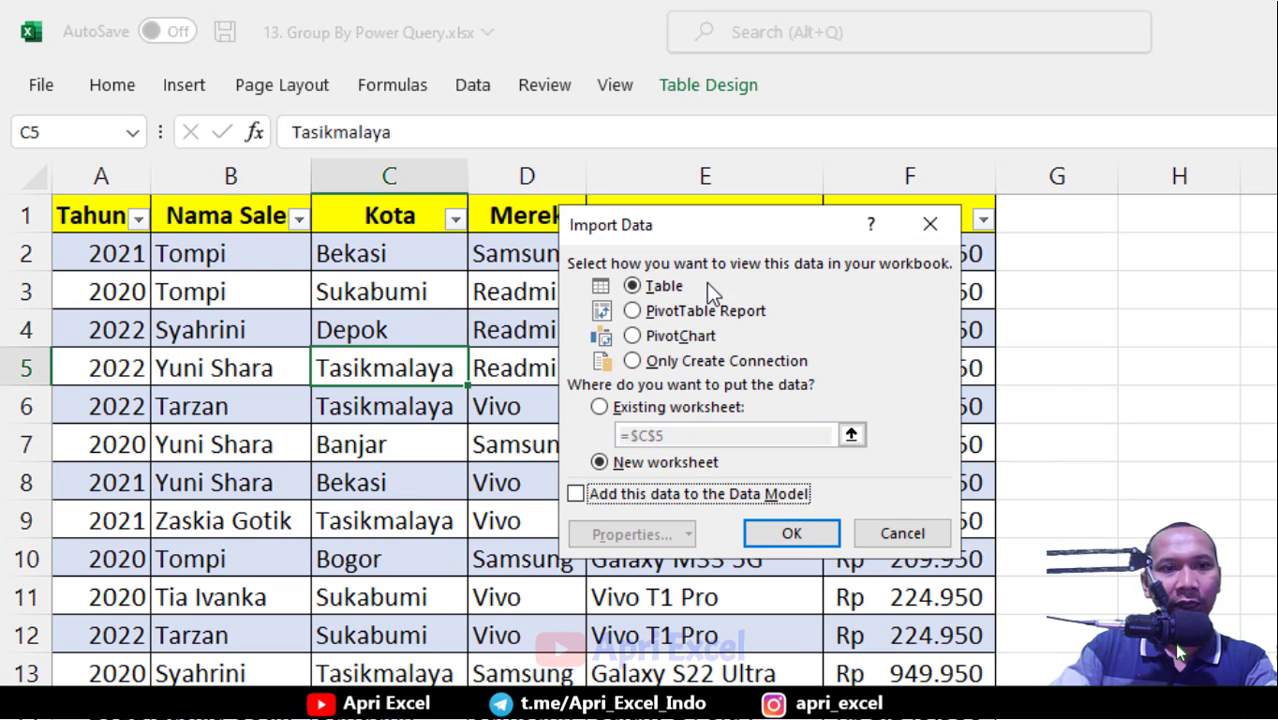
{"action": "left_click", "coordinate": [647, 410]}
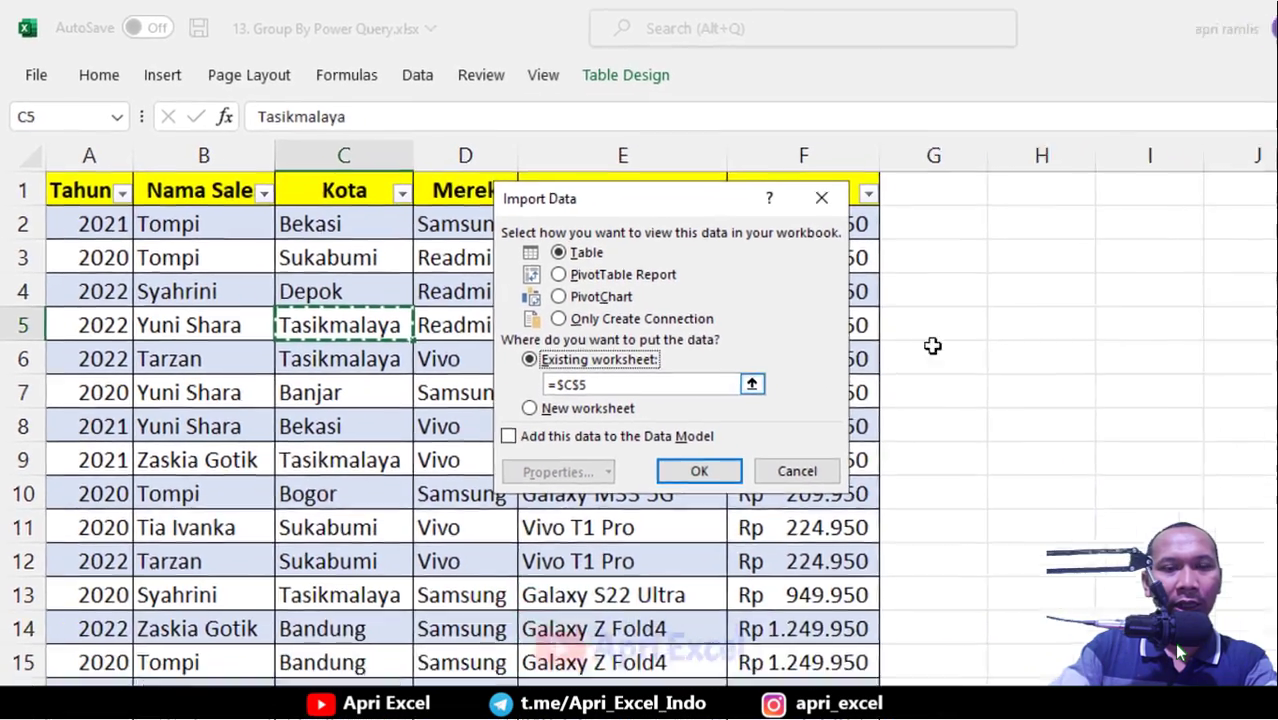
{"action": "left_click", "coordinate": [1179, 253]}
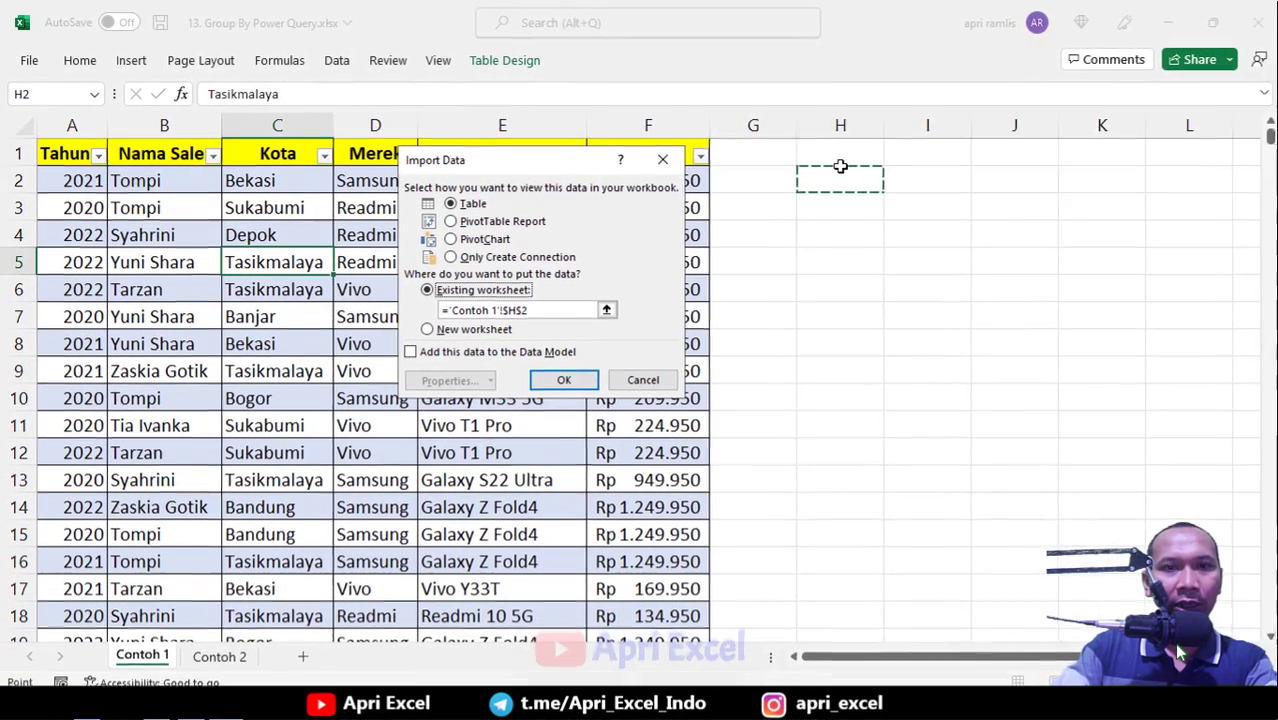
{"action": "left_click", "coordinate": [563, 379]}
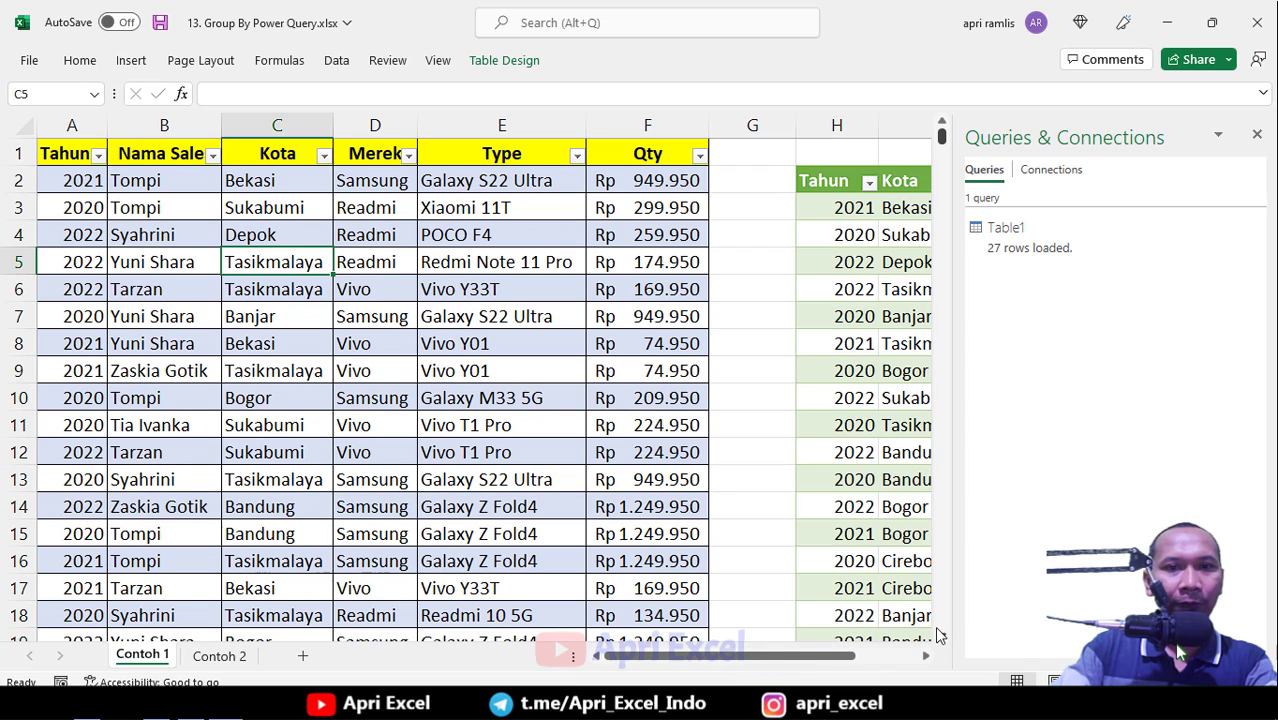
{"action": "scroll", "coordinate": [893, 610], "scroll_direction": "right", "scroll_amount": 3}
{"action": "scroll", "coordinate": [759, 251], "scroll_direction": "down", "scroll_amount": 3}
{"action": "scroll", "coordinate": [759, 251], "scroll_direction": "up", "scroll_amount": 3}
Load the Hari, Petugas and Lokasi table on the Contoh 2 sheet into Power Query
{"action": "left_click", "coordinate": [200, 654]}
{"action": "key", "text": "Left"}
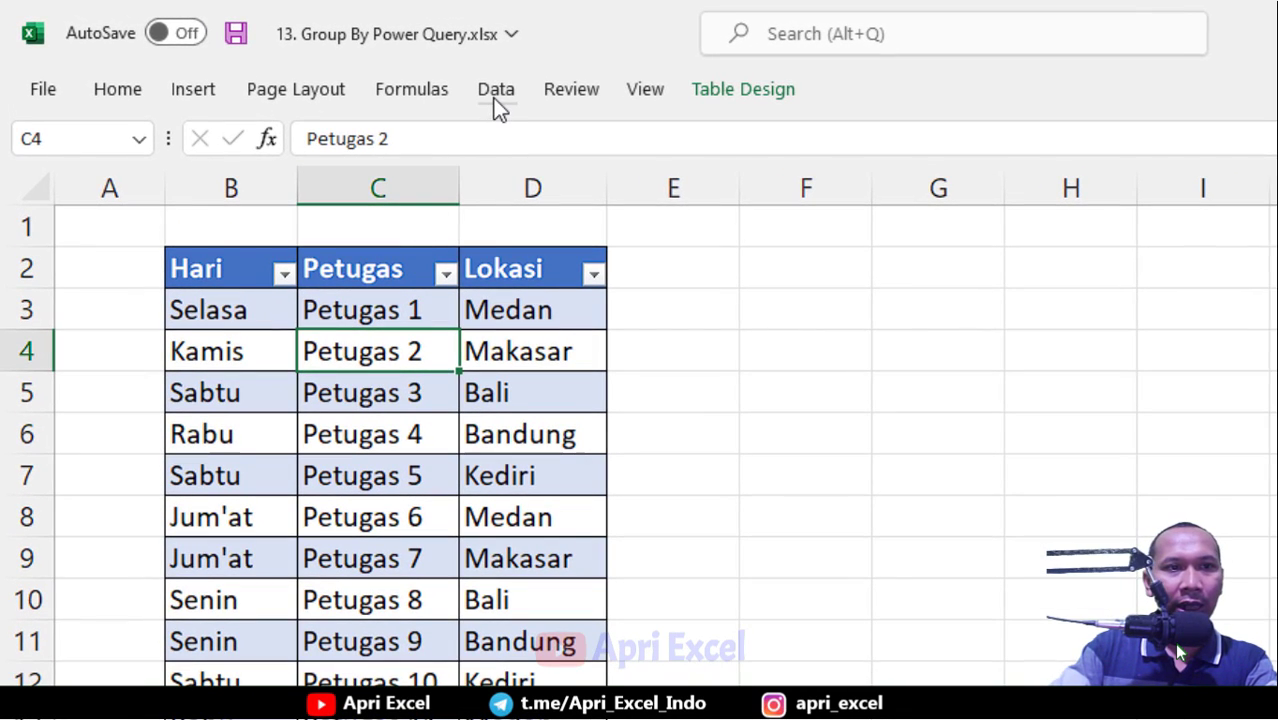
{"action": "left_click", "coordinate": [495, 95]}
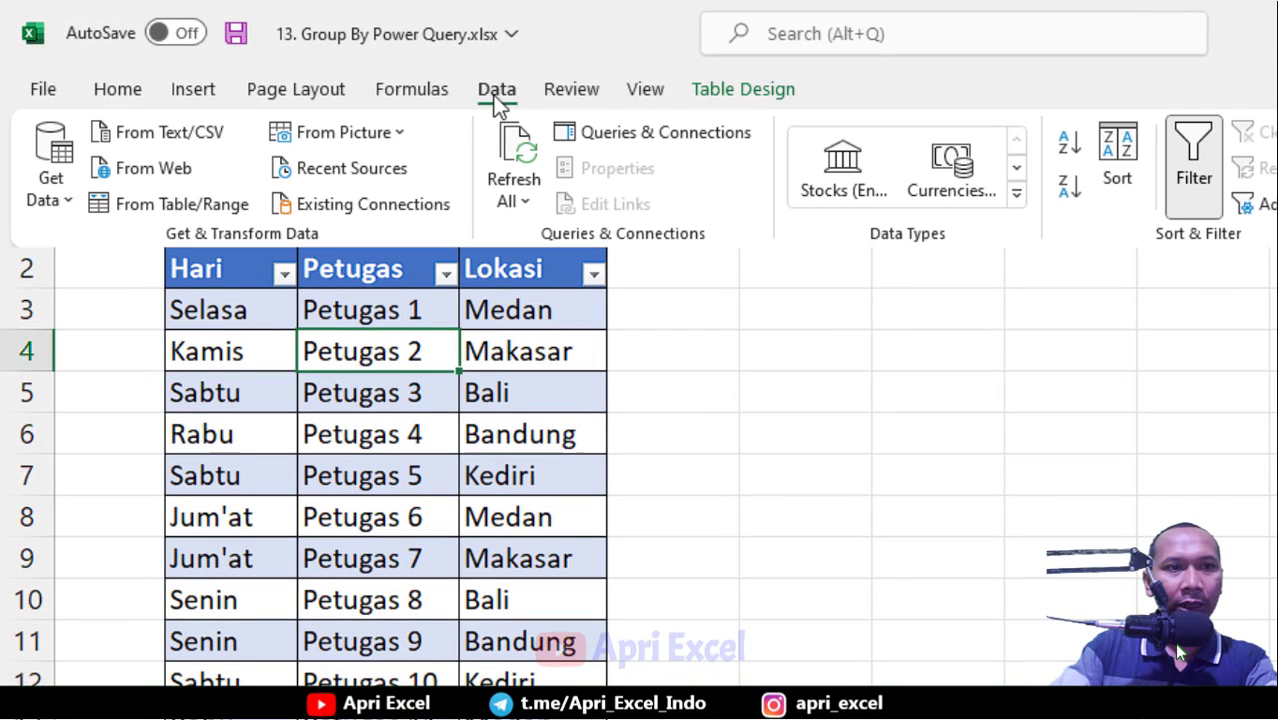
{"action": "left_click", "coordinate": [177, 207]}
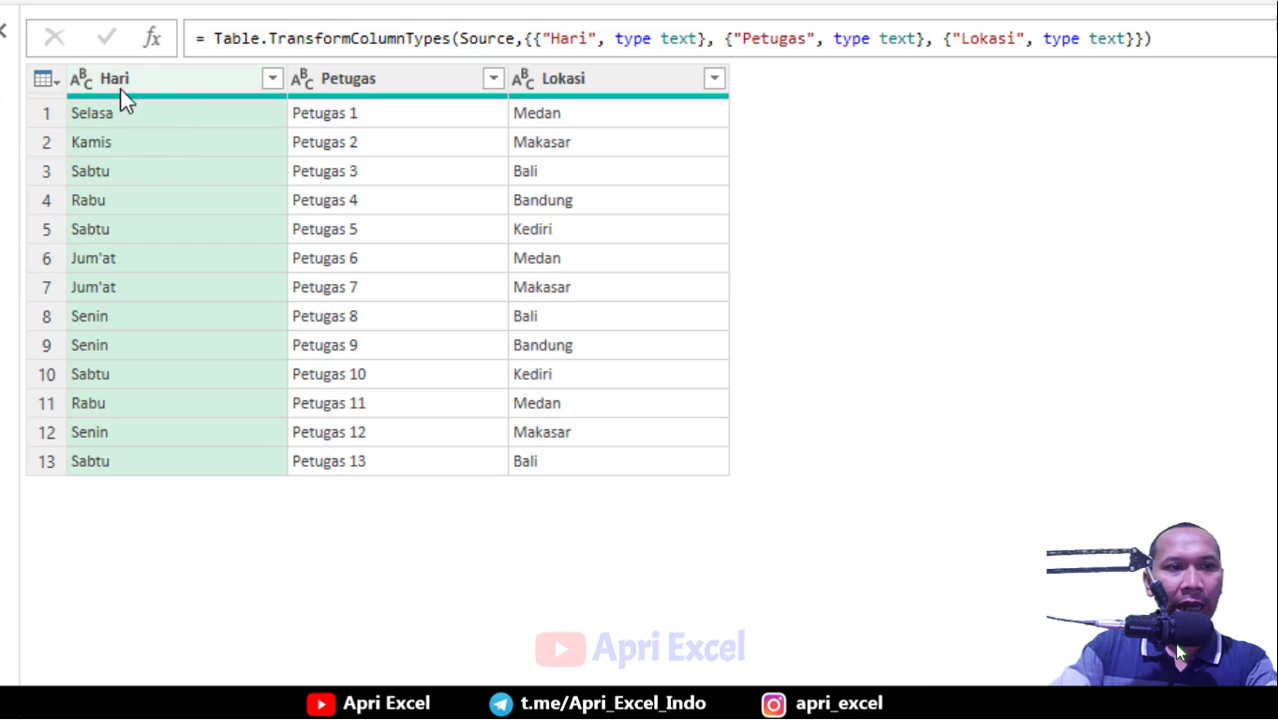
Group the table by Hari with the All Rows operation in a column named Count, and preview the nested table for Jum'at
{"action": "right_click", "coordinate": [159, 78]}
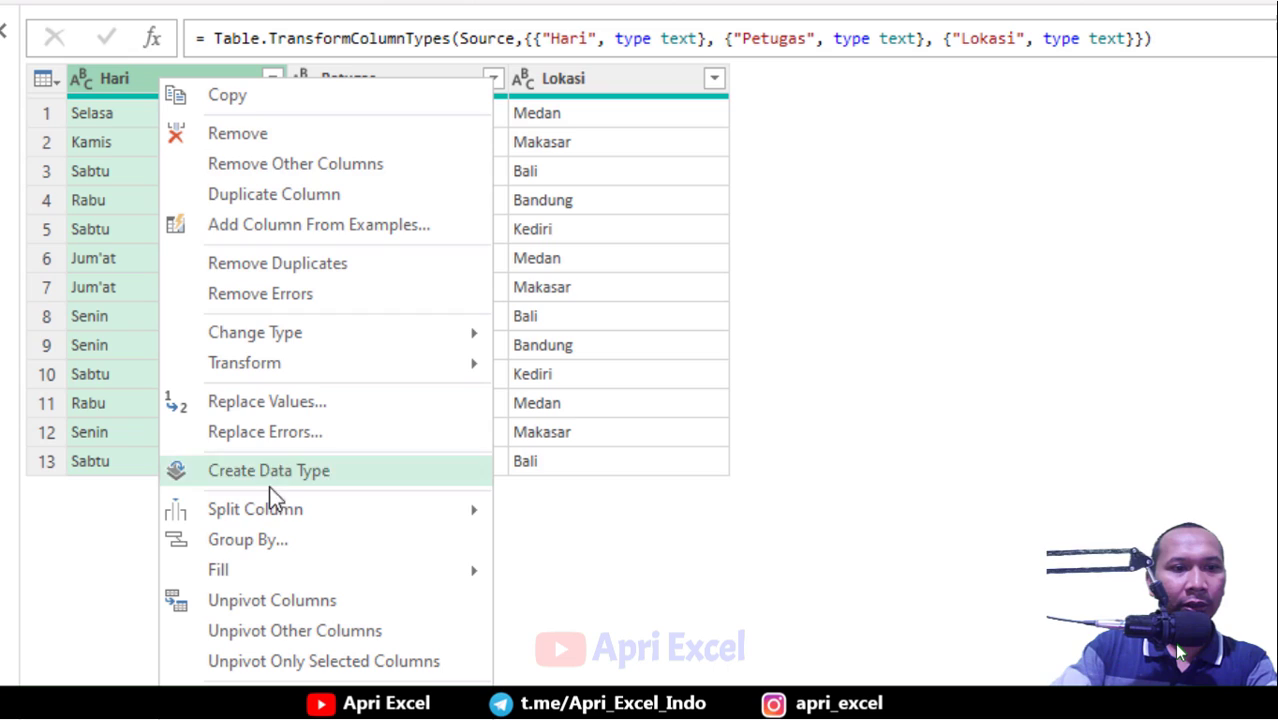
{"action": "left_click", "coordinate": [278, 537]}
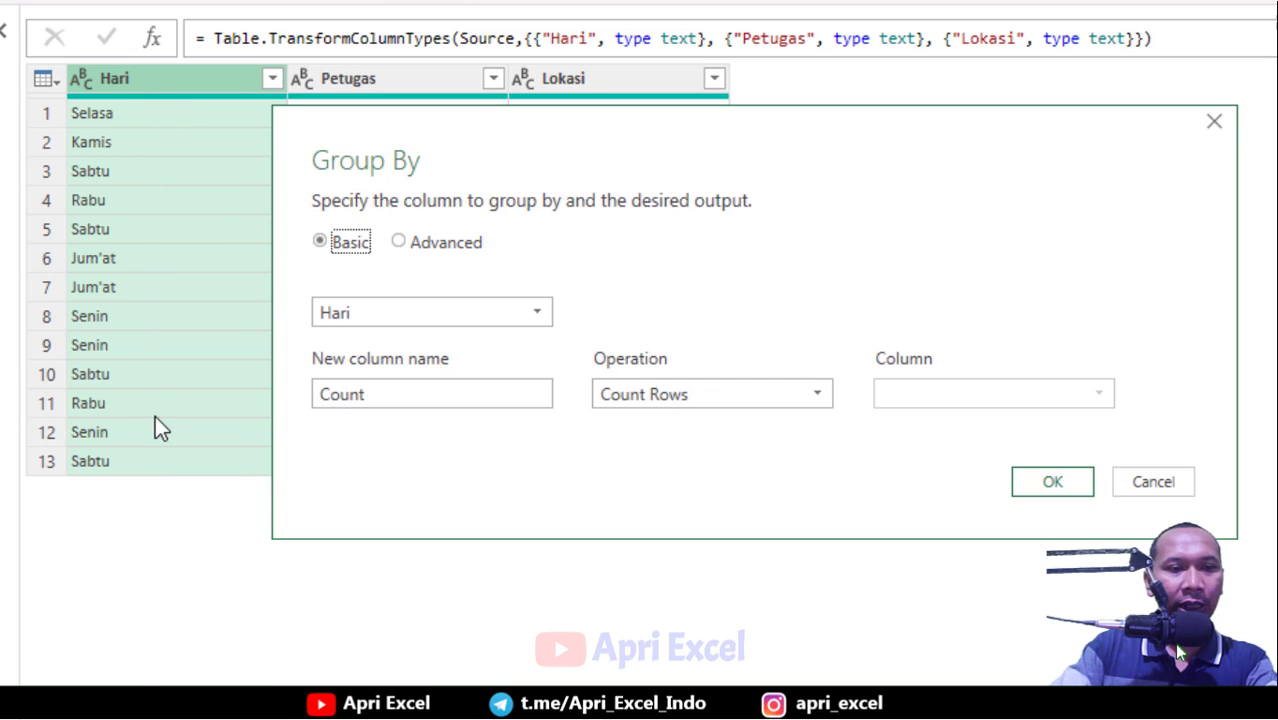
{"action": "left_click", "coordinate": [640, 388]}
{"action": "left_click", "coordinate": [606, 620]}
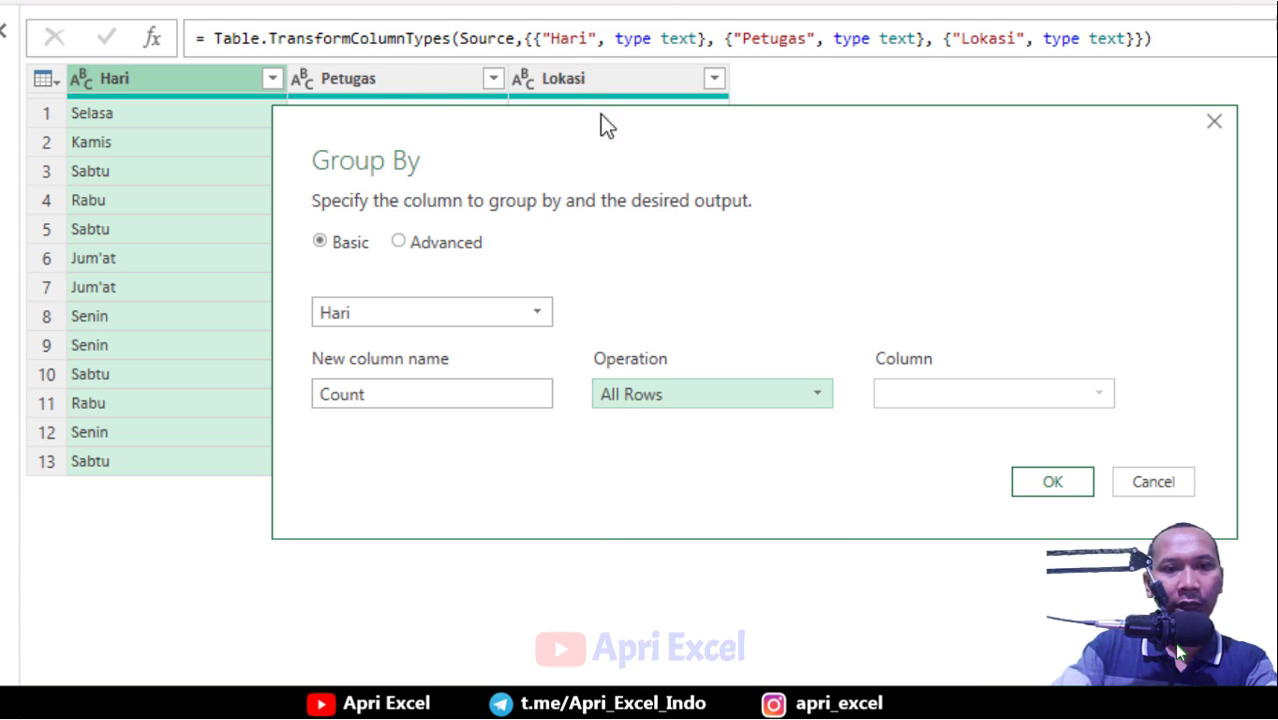
{"action": "left_click", "coordinate": [1059, 488]}
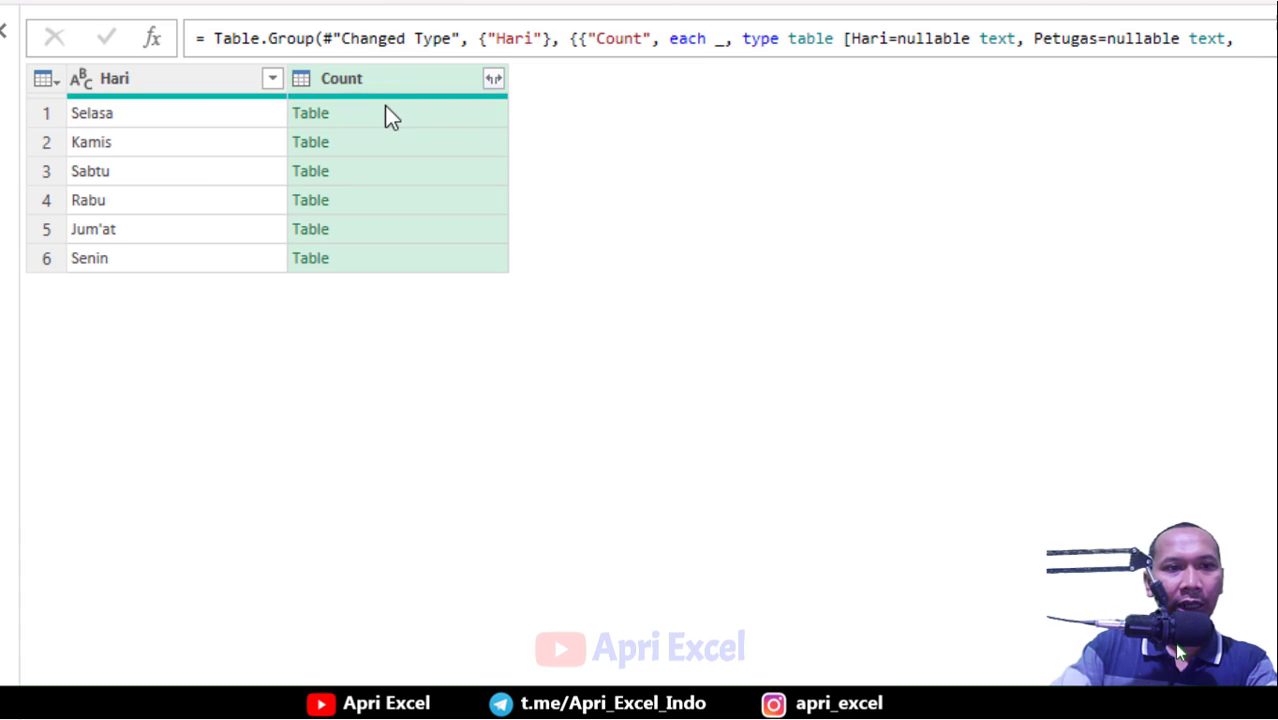
{"action": "left_click", "coordinate": [402, 229]}
{"action": "left_click_drag", "start_coordinate": [311, 640], "coordinate": [340, 393]}
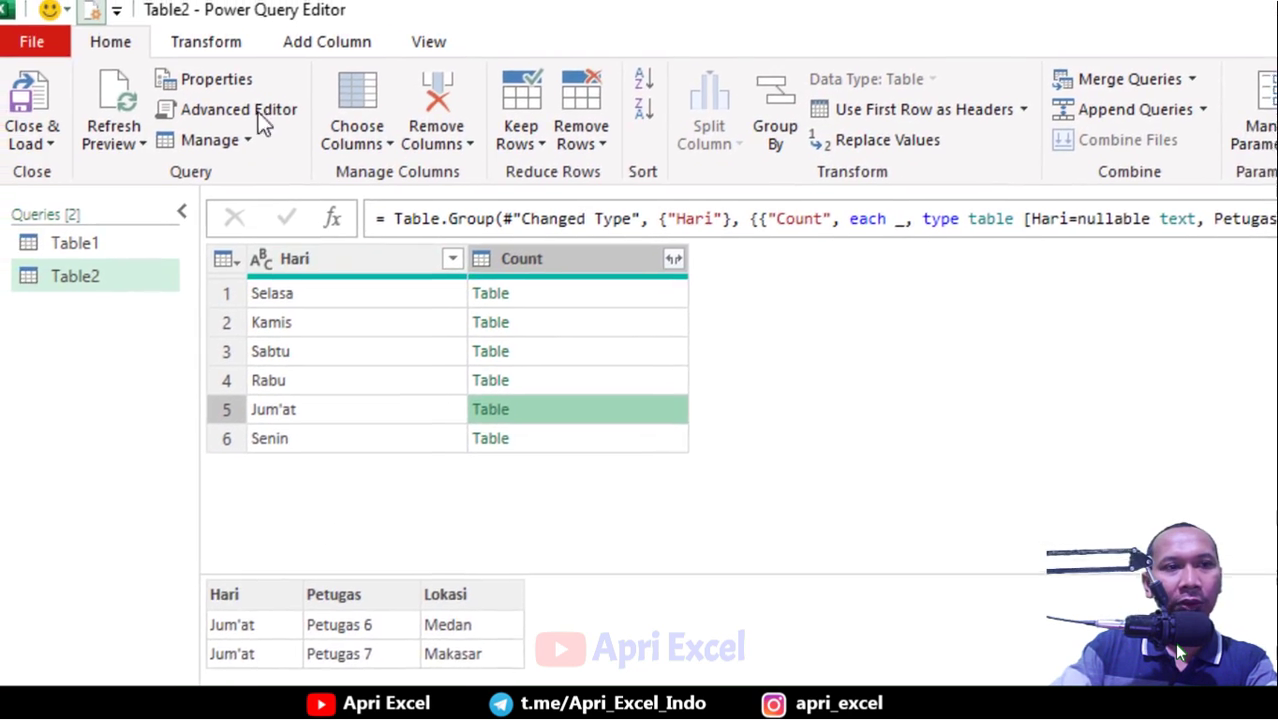
Add a custom column named Custom with the formula = [Count][Petugas], and preview the lists for Selasa and Jum'at
{"action": "left_click", "coordinate": [336, 50]}
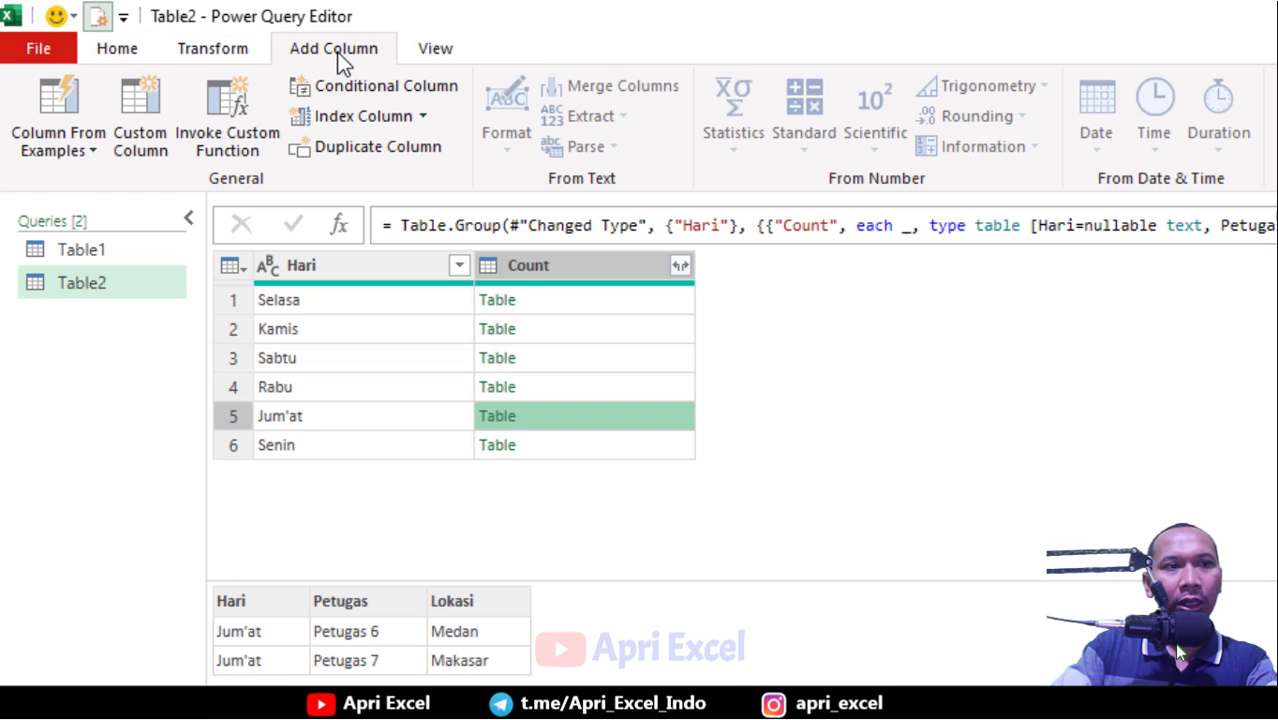
{"action": "left_click", "coordinate": [142, 105]}
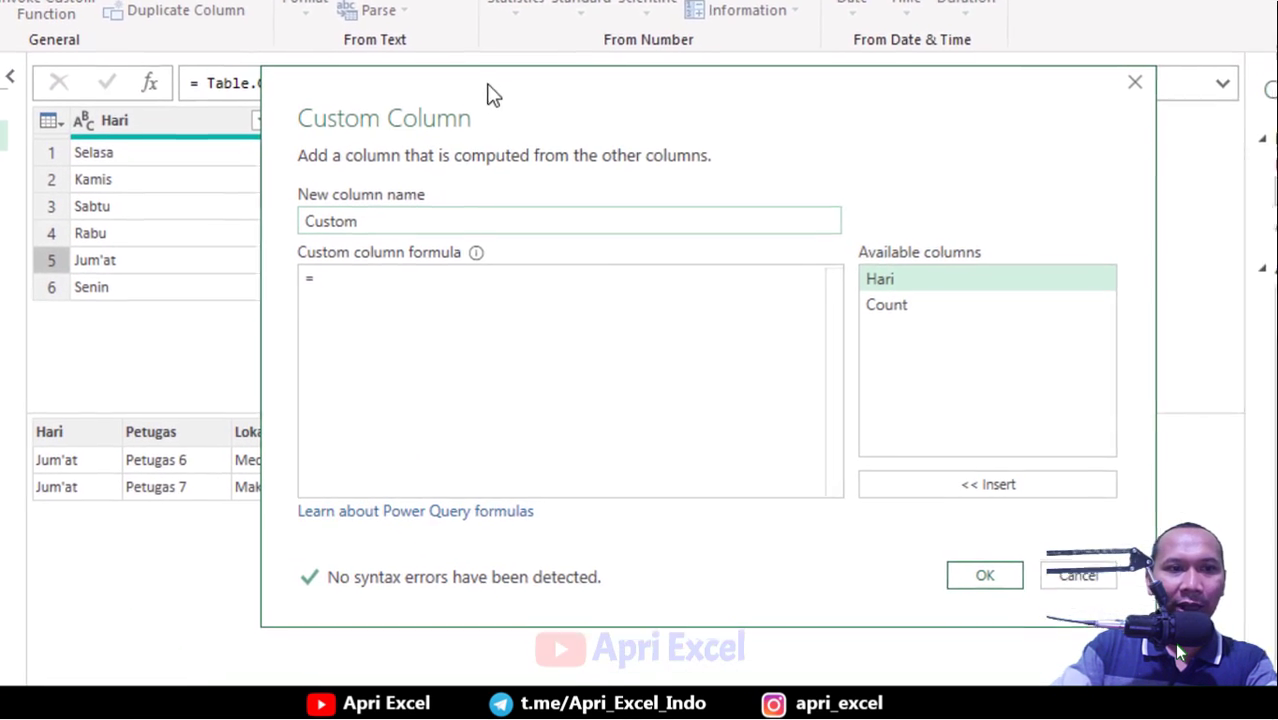
{"action": "left_click_drag", "start_coordinate": [652, 204], "coordinate": [947, 197]}
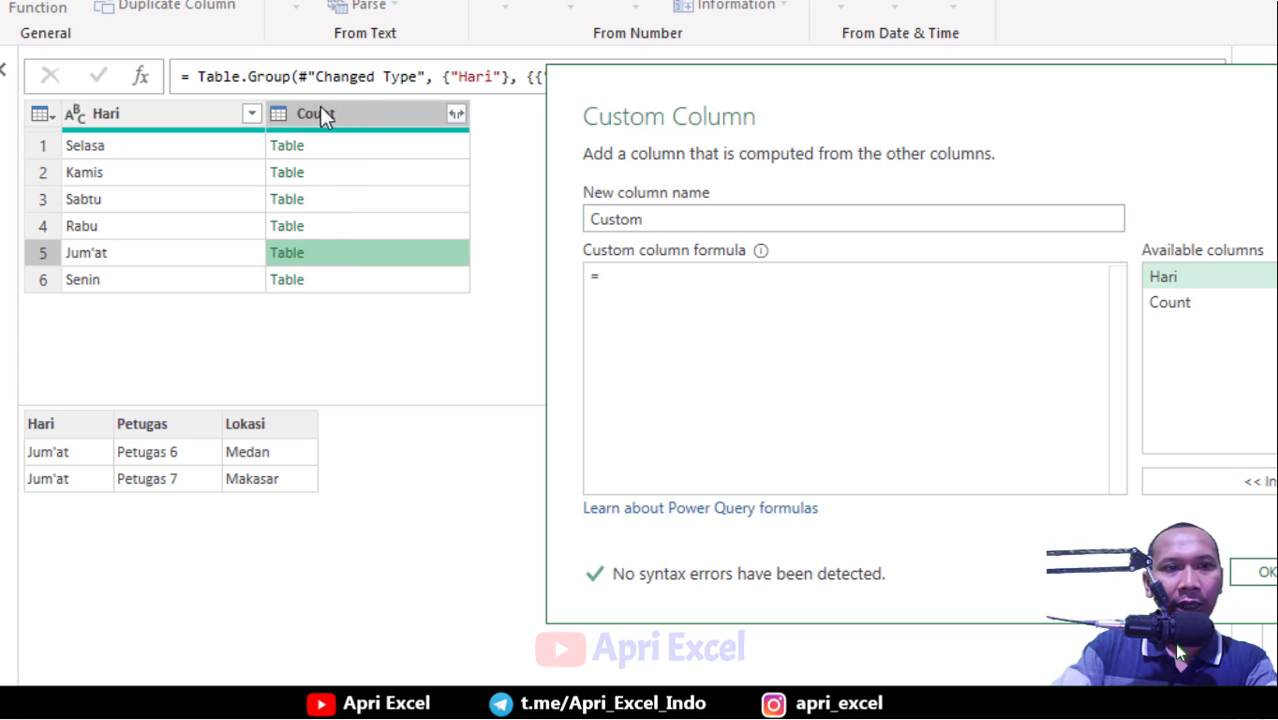
{"action": "double_click", "coordinate": [1167, 304]}
{"action": "left_click_drag", "start_coordinate": [988, 104], "coordinate": [935, 130]}
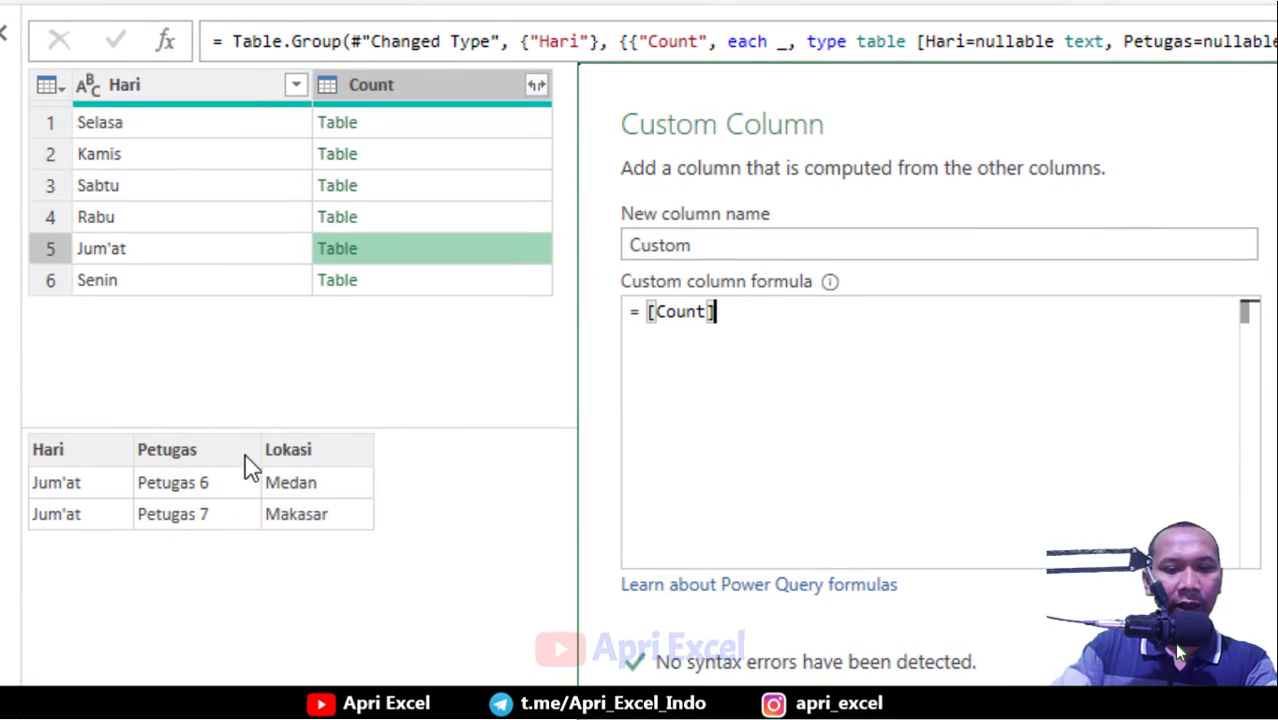
{"action": "type", "text": "["}
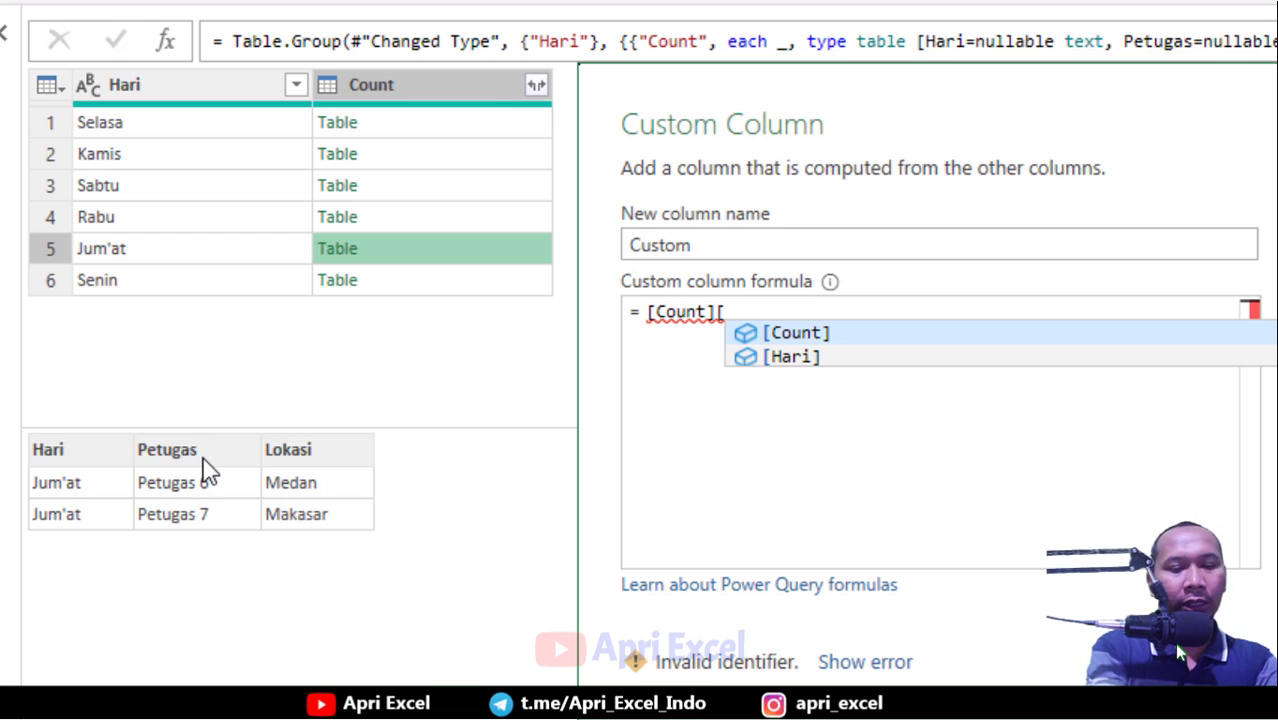
{"action": "type", "text": "Petugas"}
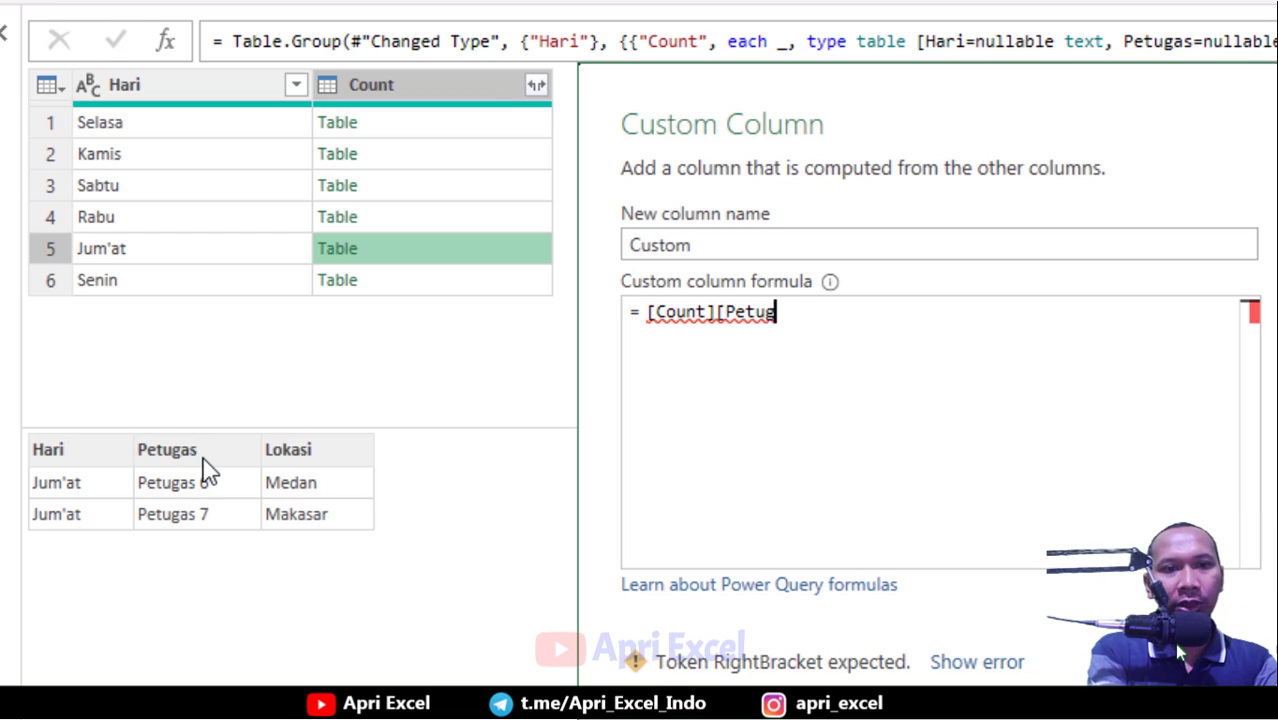
{"action": "type", "text": "]"}
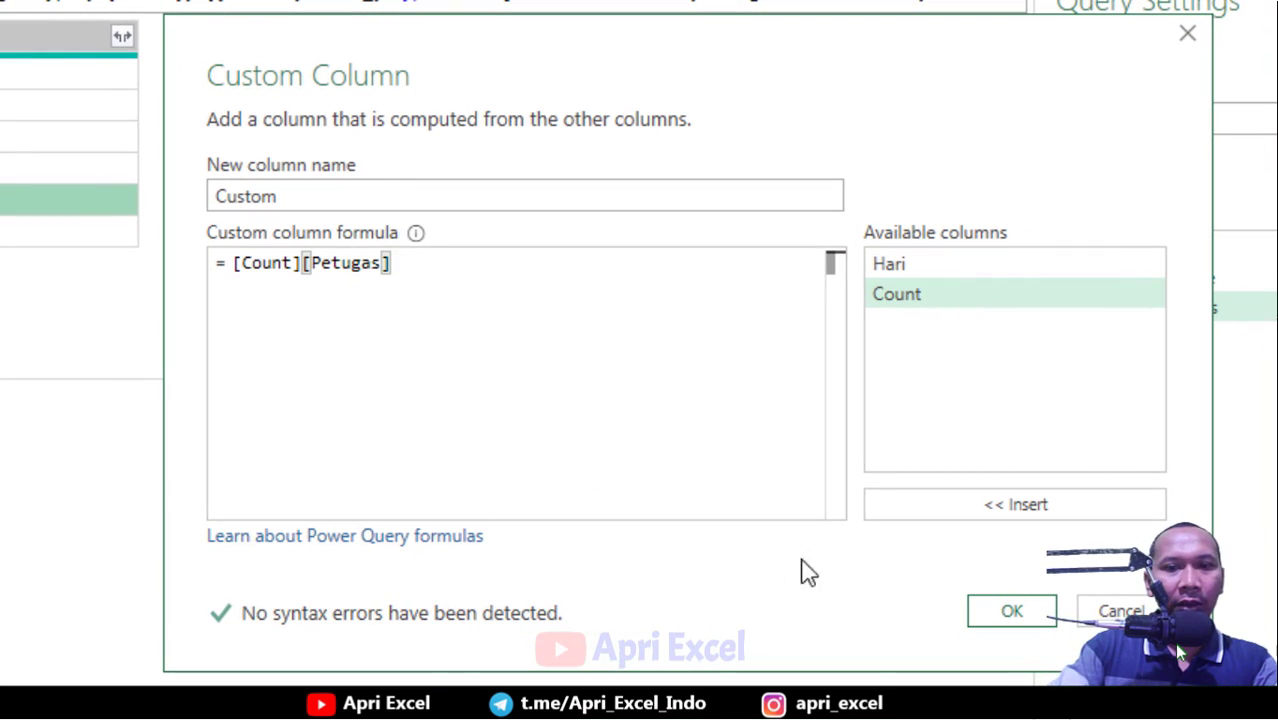
{"action": "left_click", "coordinate": [1004, 620]}
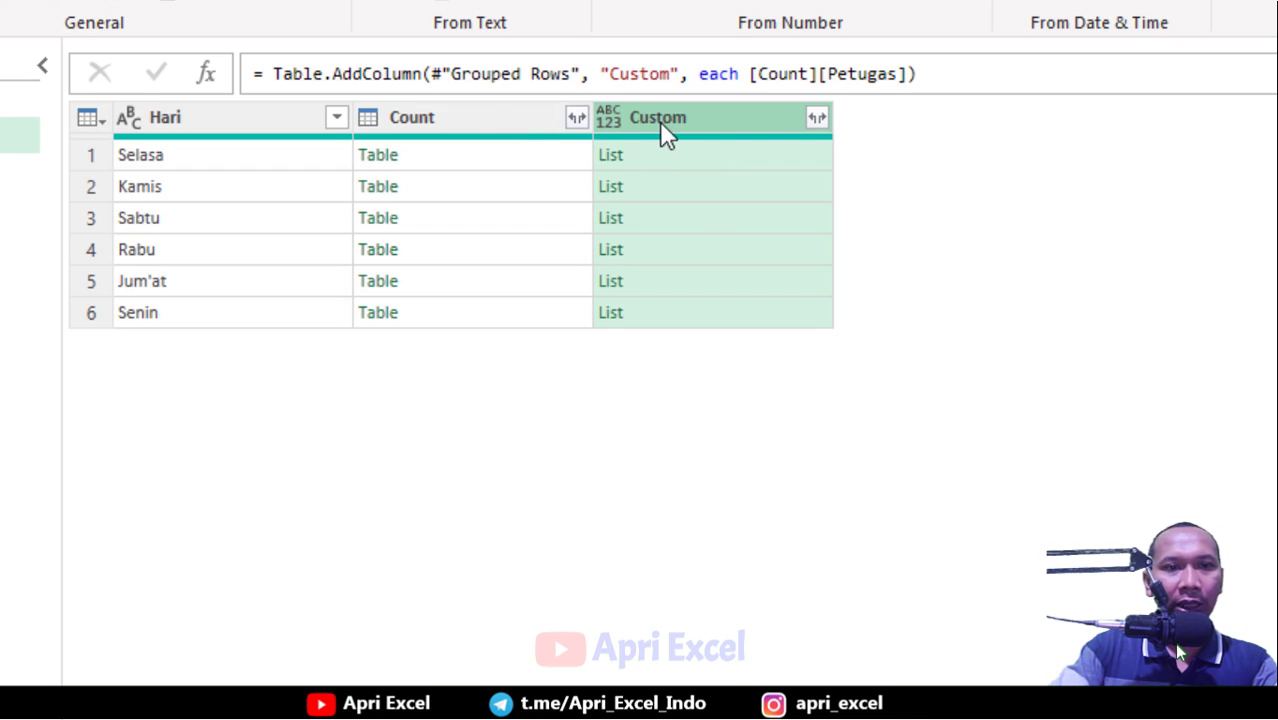
{"action": "left_click", "coordinate": [685, 157]}
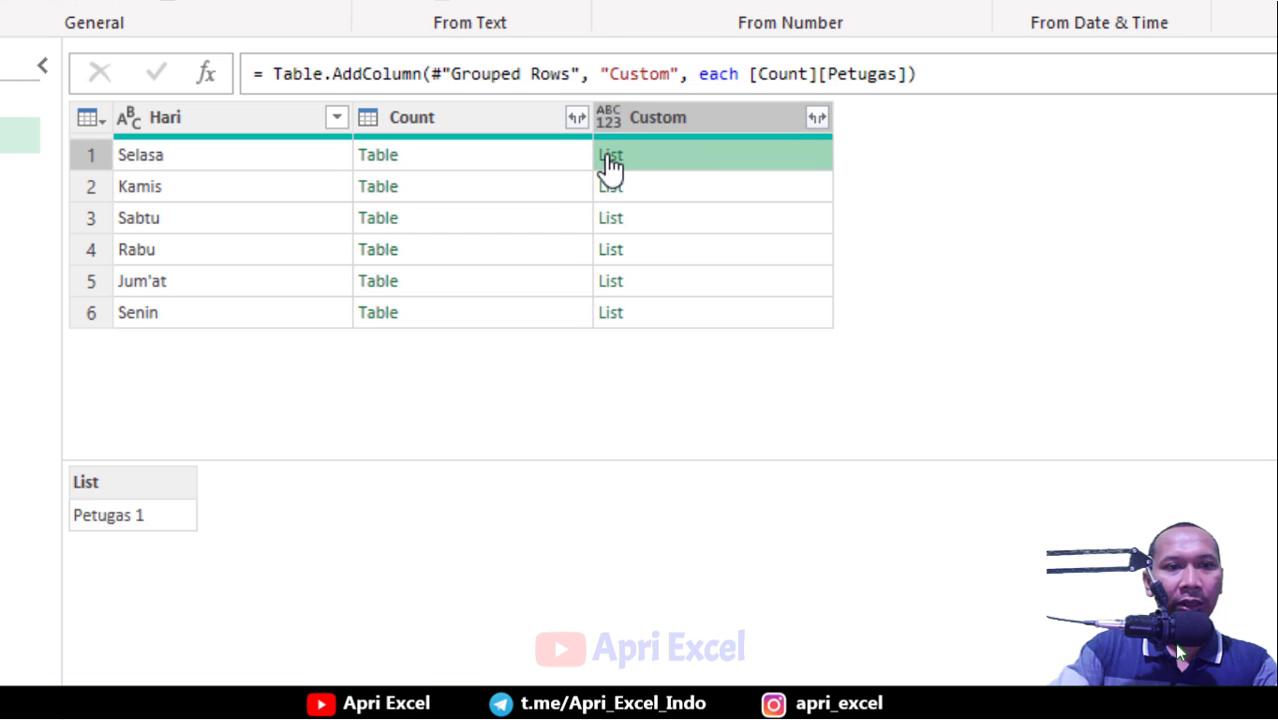
{"action": "left_click", "coordinate": [708, 270]}
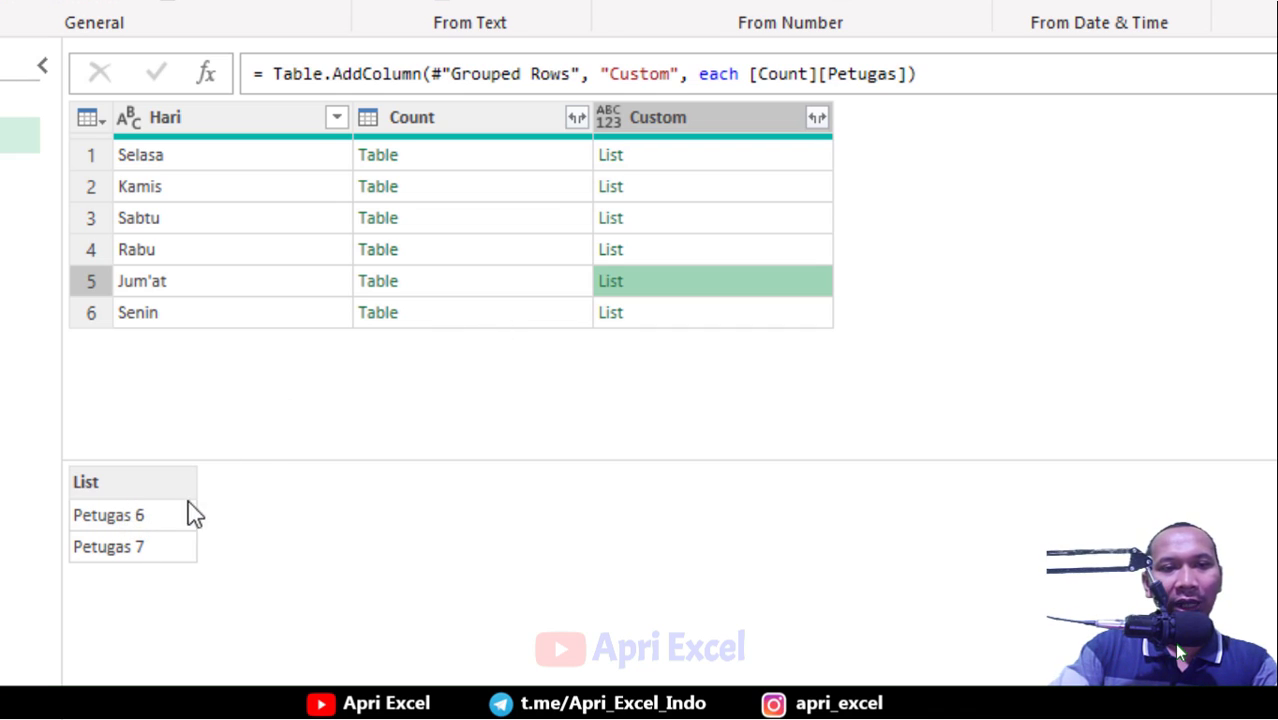
Extract the values of the Custom lists using a custom delimiter of comma and space, then widen the column and check the combined values
{"action": "left_click", "coordinate": [818, 119]}
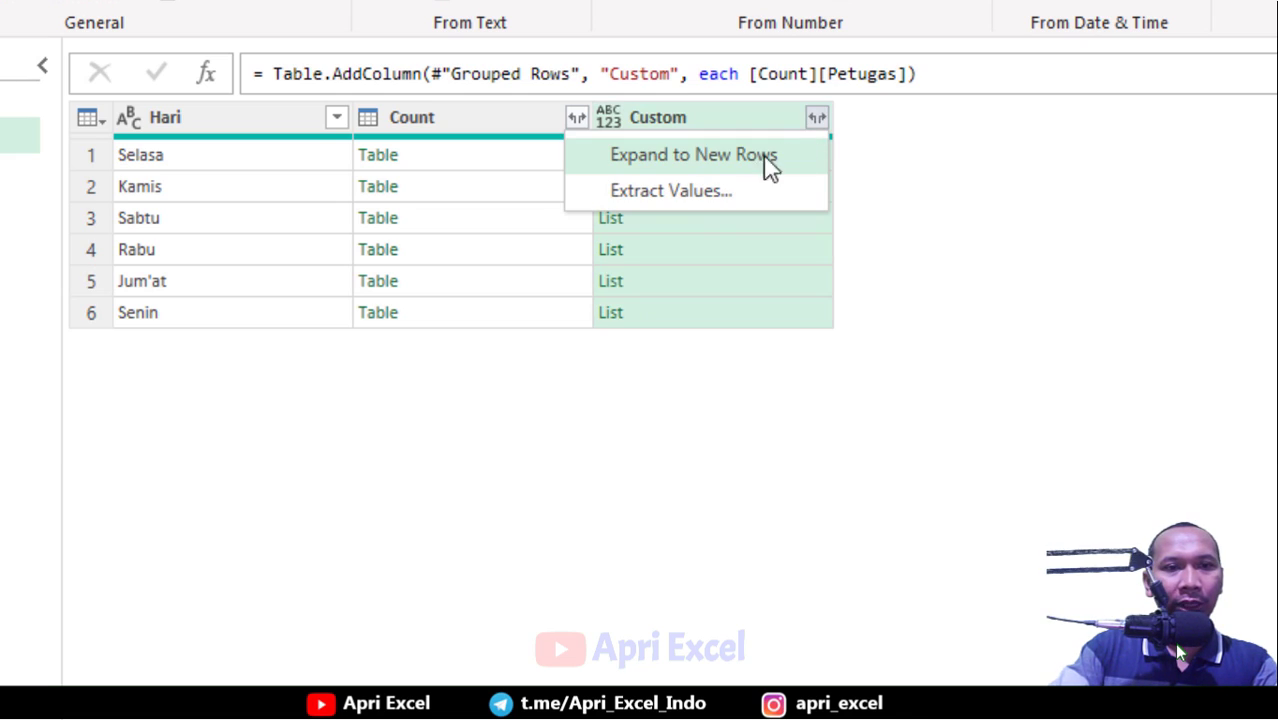
{"action": "left_click", "coordinate": [733, 195]}
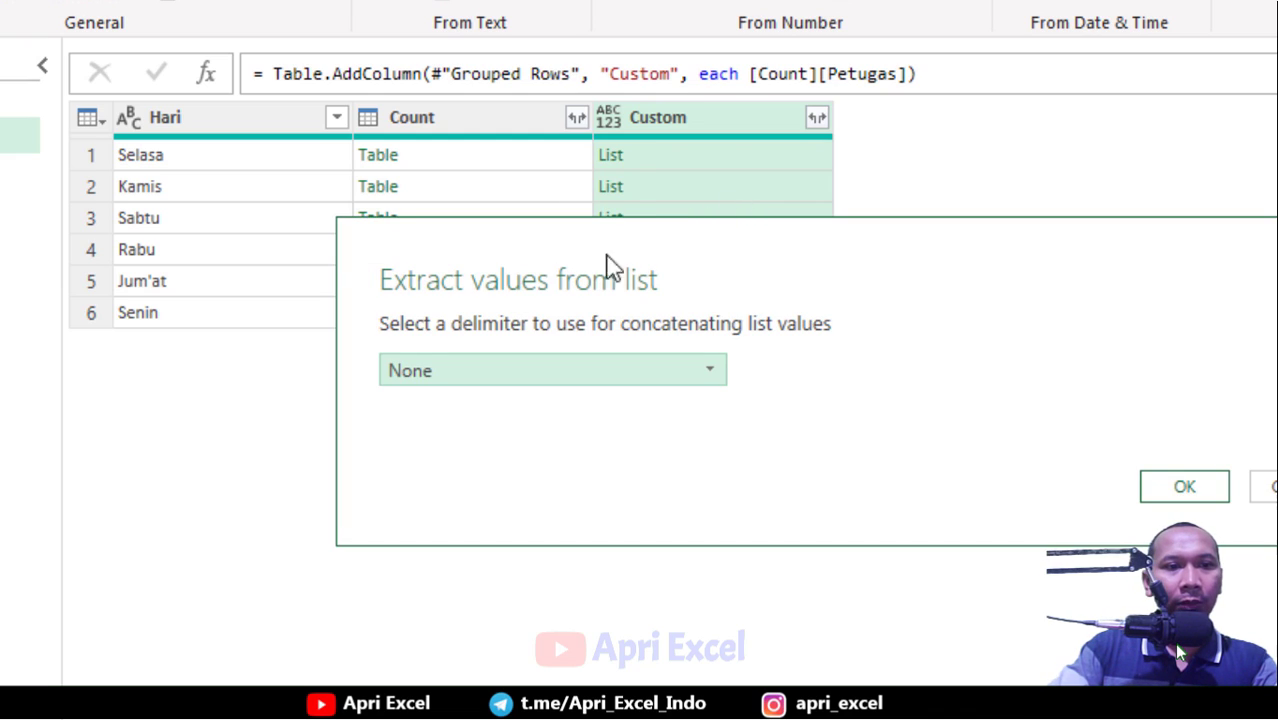
{"action": "left_click", "coordinate": [584, 372]}
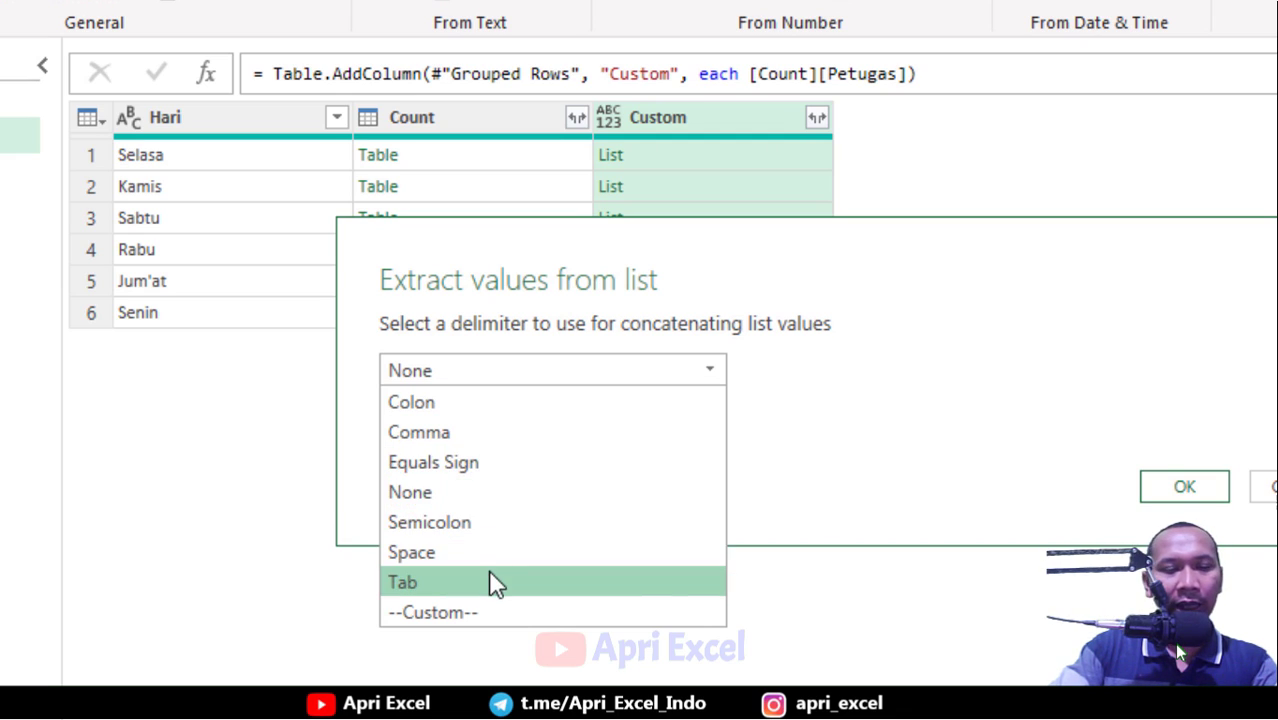
{"action": "left_click", "coordinate": [466, 614]}
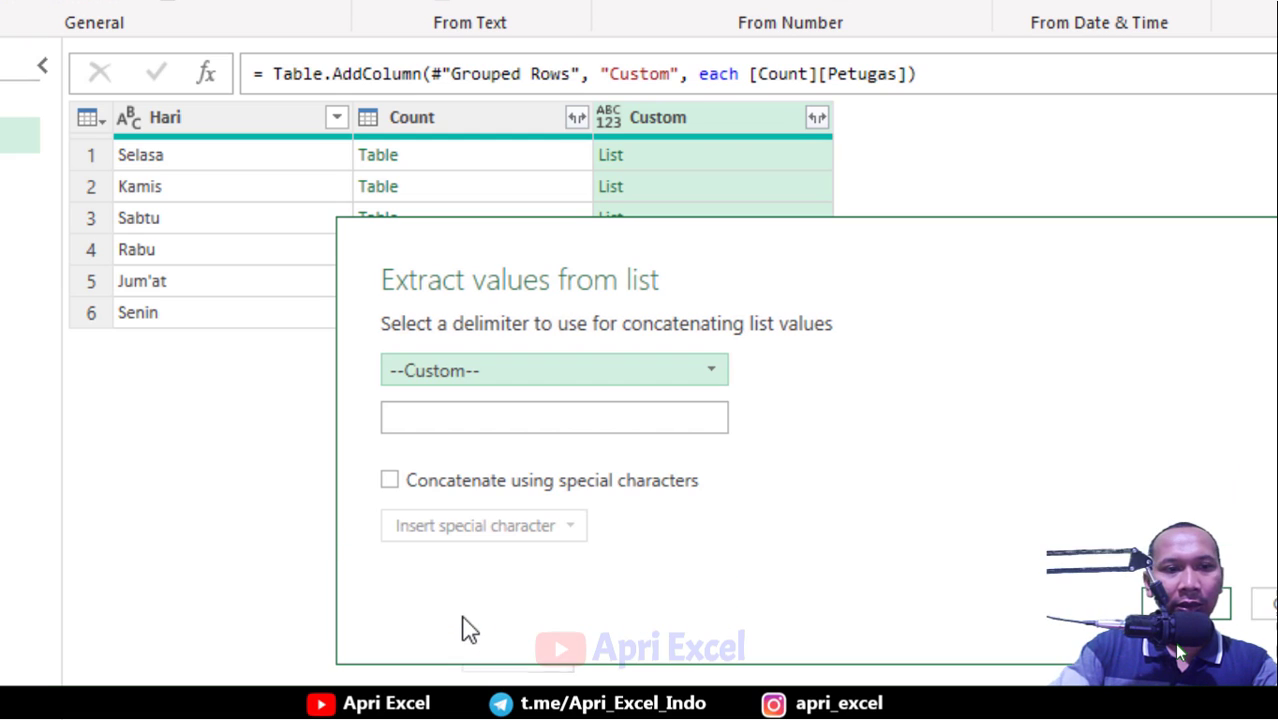
{"action": "left_click", "coordinate": [497, 417]}
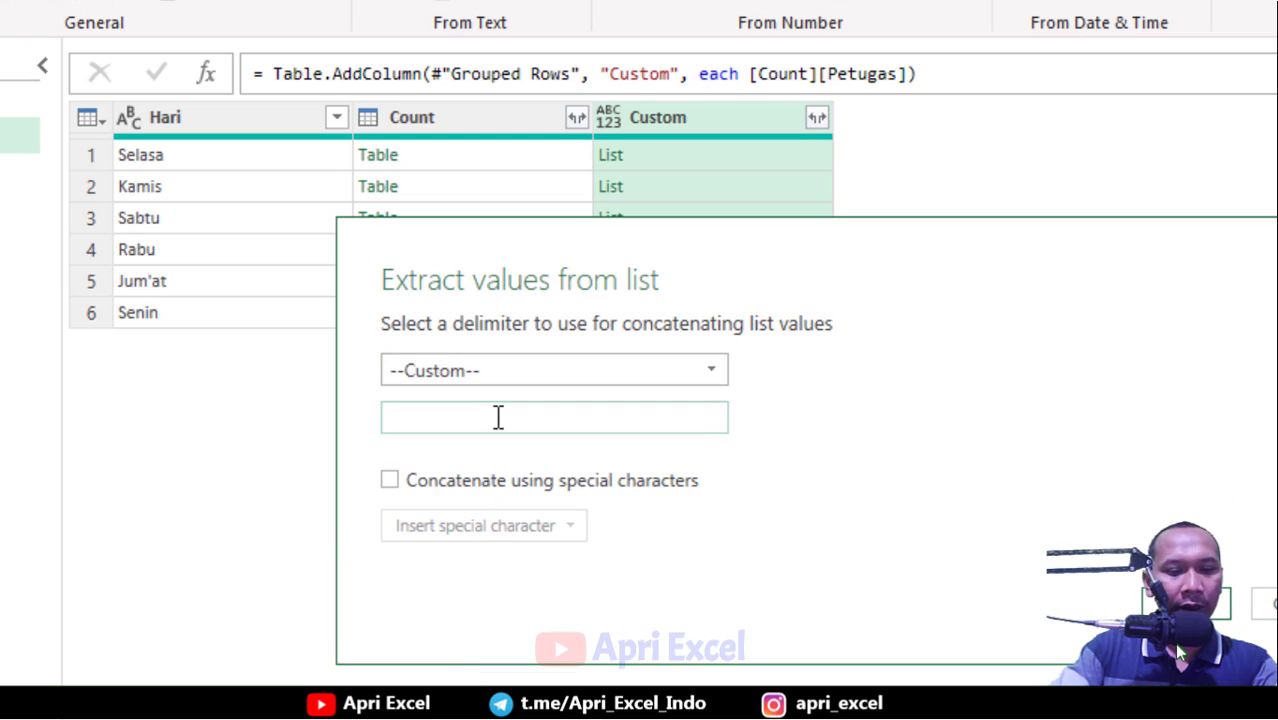
{"action": "type", "text": ","}
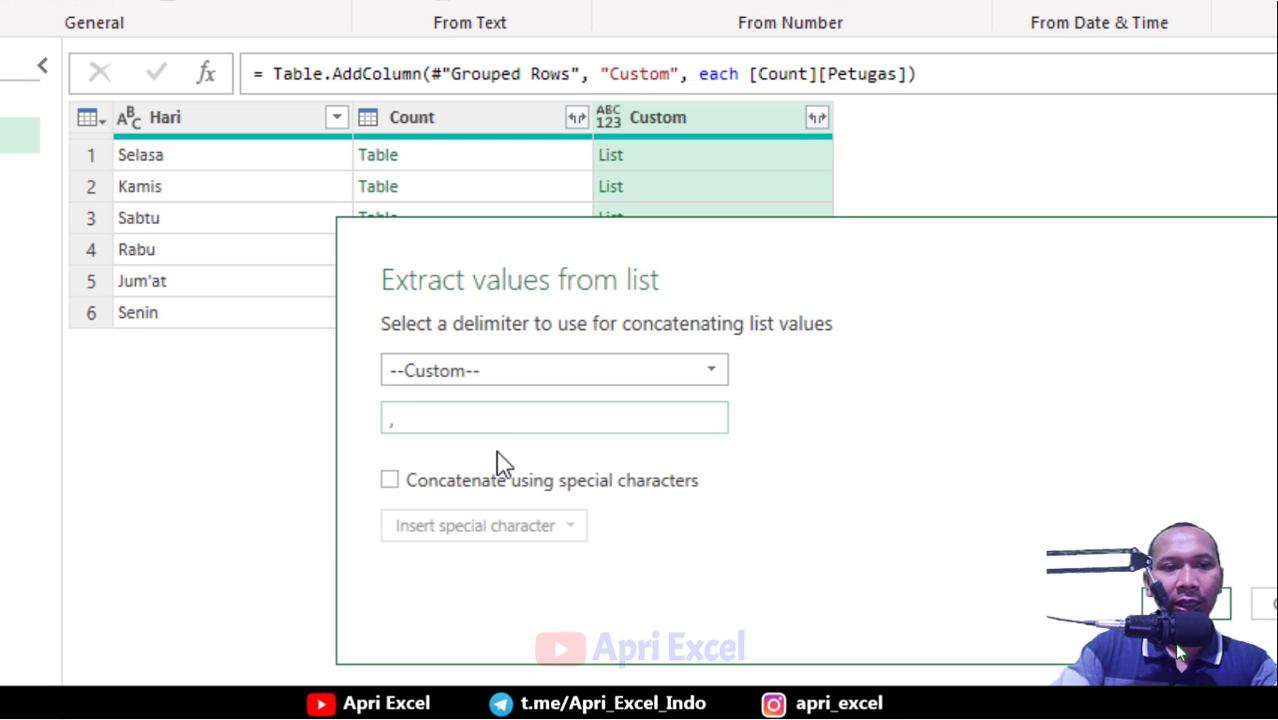
{"action": "left_click", "coordinate": [1186, 604]}
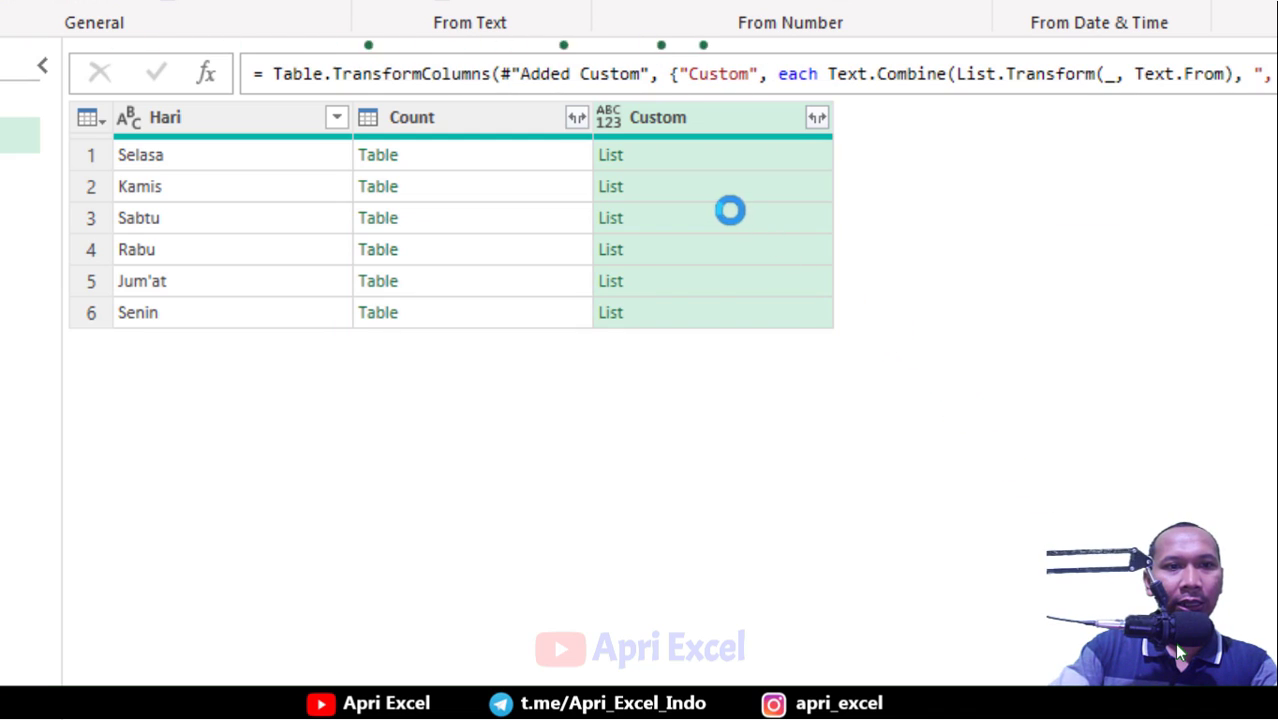
{"action": "double_click", "coordinate": [832, 136]}
{"action": "left_click", "coordinate": [727, 226]}
{"action": "left_click", "coordinate": [779, 302]}
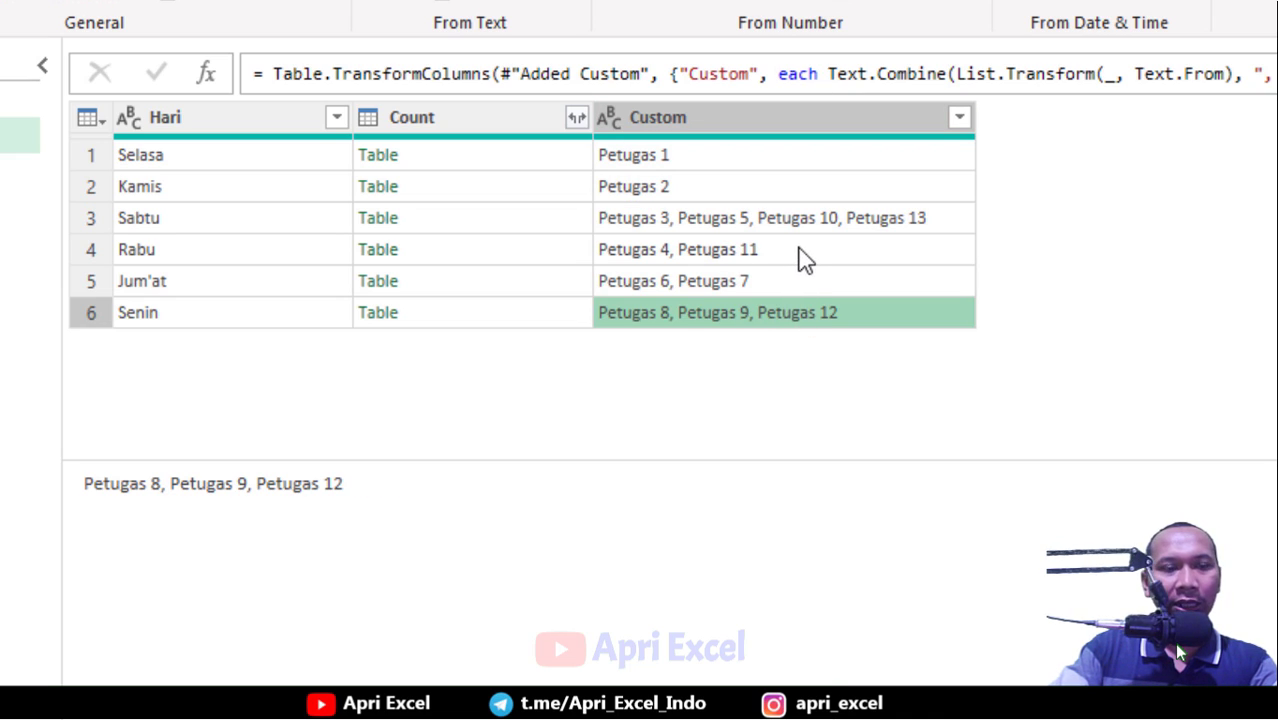
Remove the Count column and rename the Custom column as Petugas
{"action": "left_click", "coordinate": [478, 120]}
{"action": "right_click", "coordinate": [478, 120]}
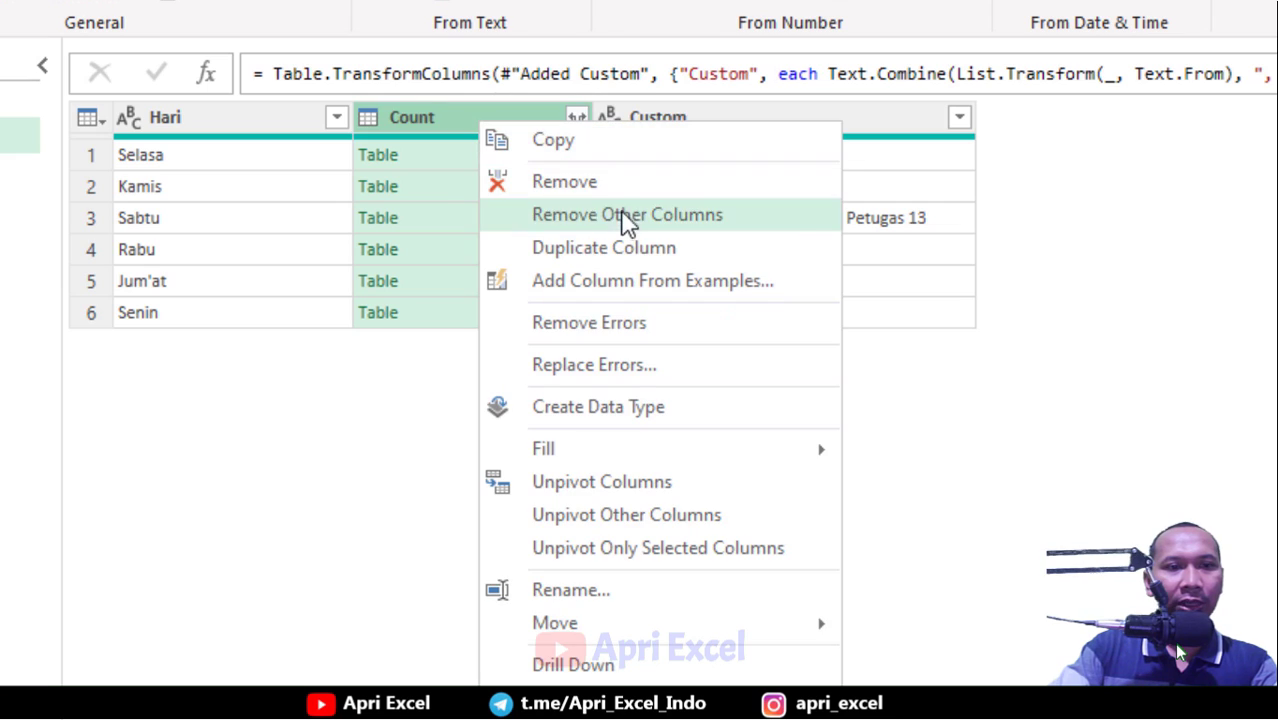
{"action": "left_click", "coordinate": [628, 186]}
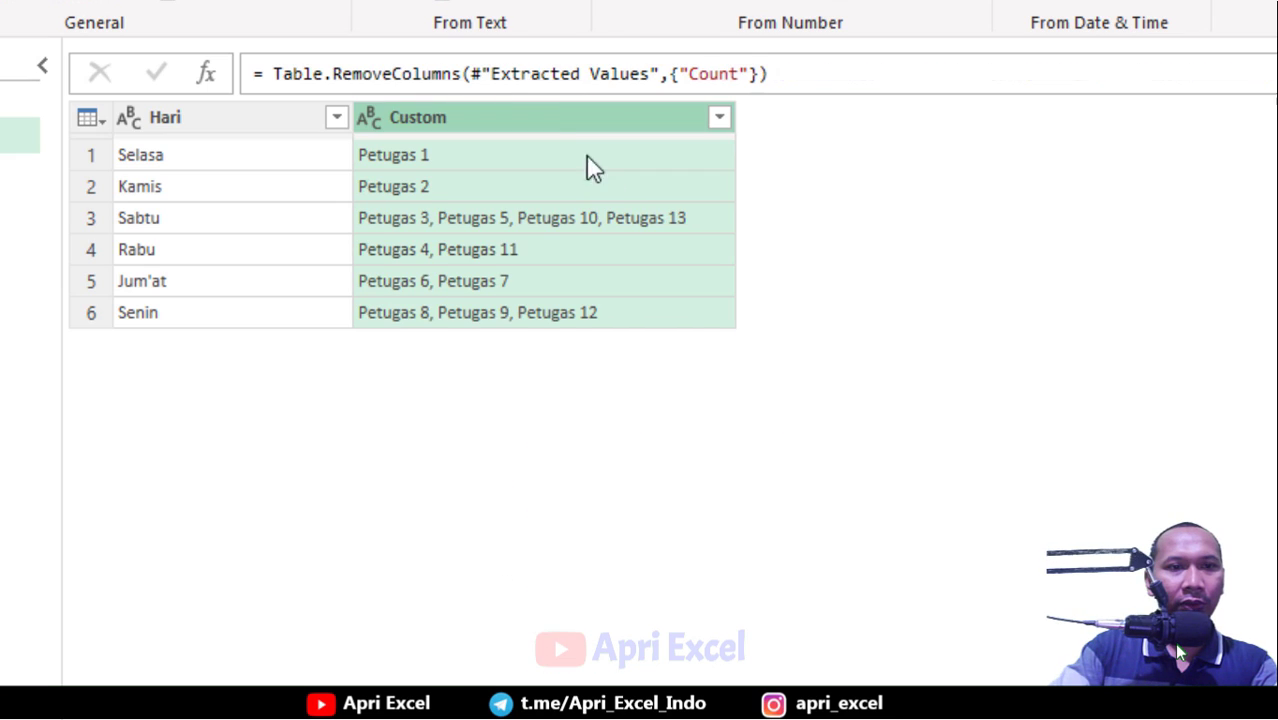
{"action": "double_click", "coordinate": [457, 117]}
{"action": "type", "text": "Petugas"}
{"action": "key", "text": "Return"}
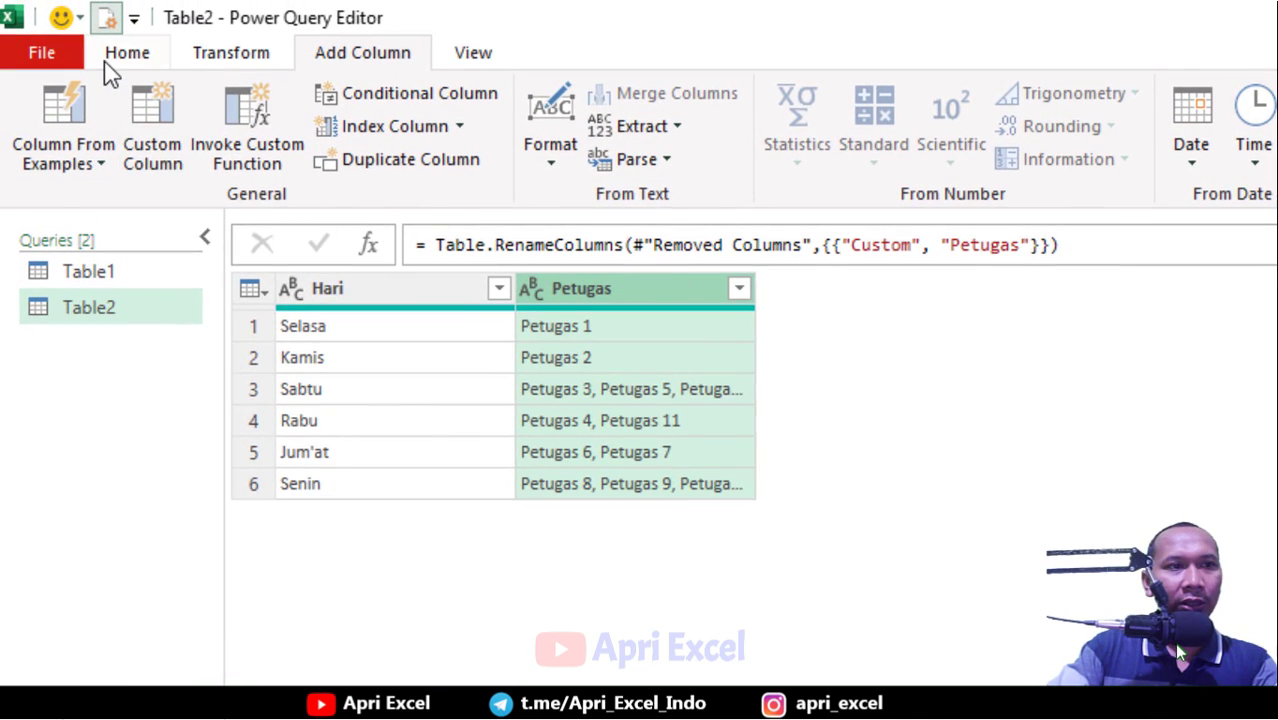
Close the query and load it as a table to cell F2 of the existing Contoh 2 worksheet
{"action": "left_click", "coordinate": [118, 54]}
{"action": "left_click", "coordinate": [42, 163]}
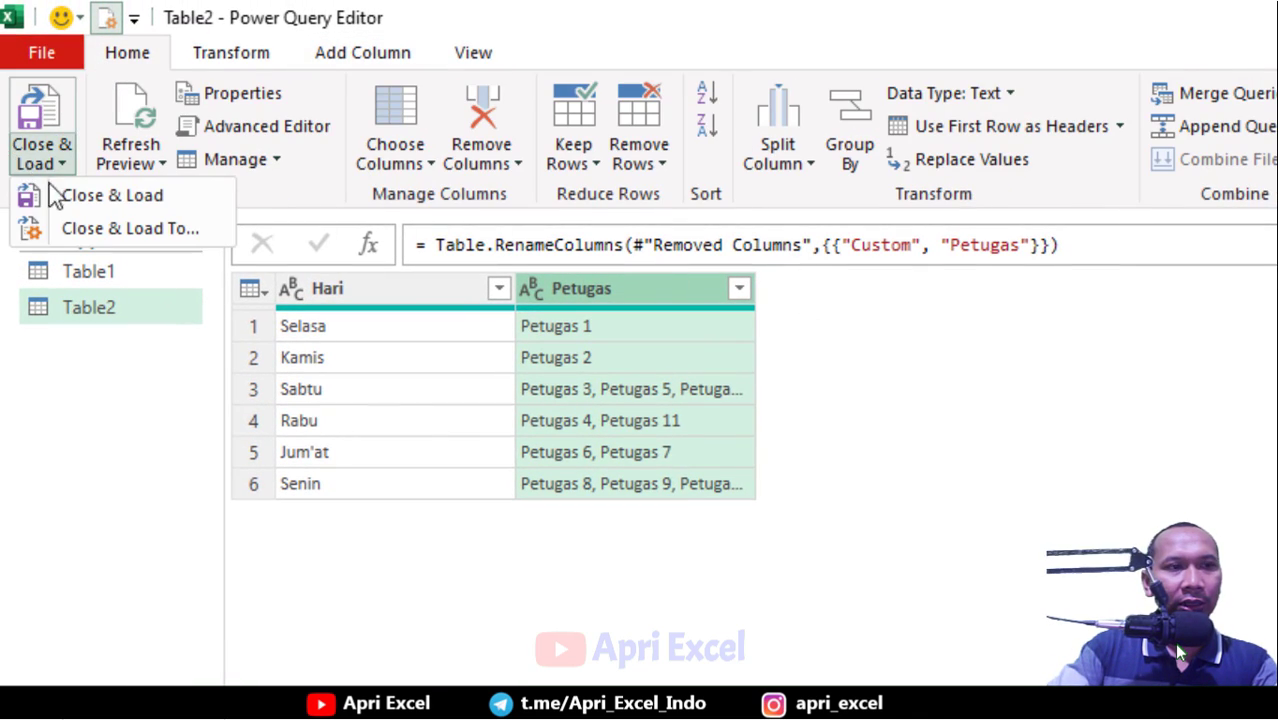
{"action": "left_click", "coordinate": [95, 229]}
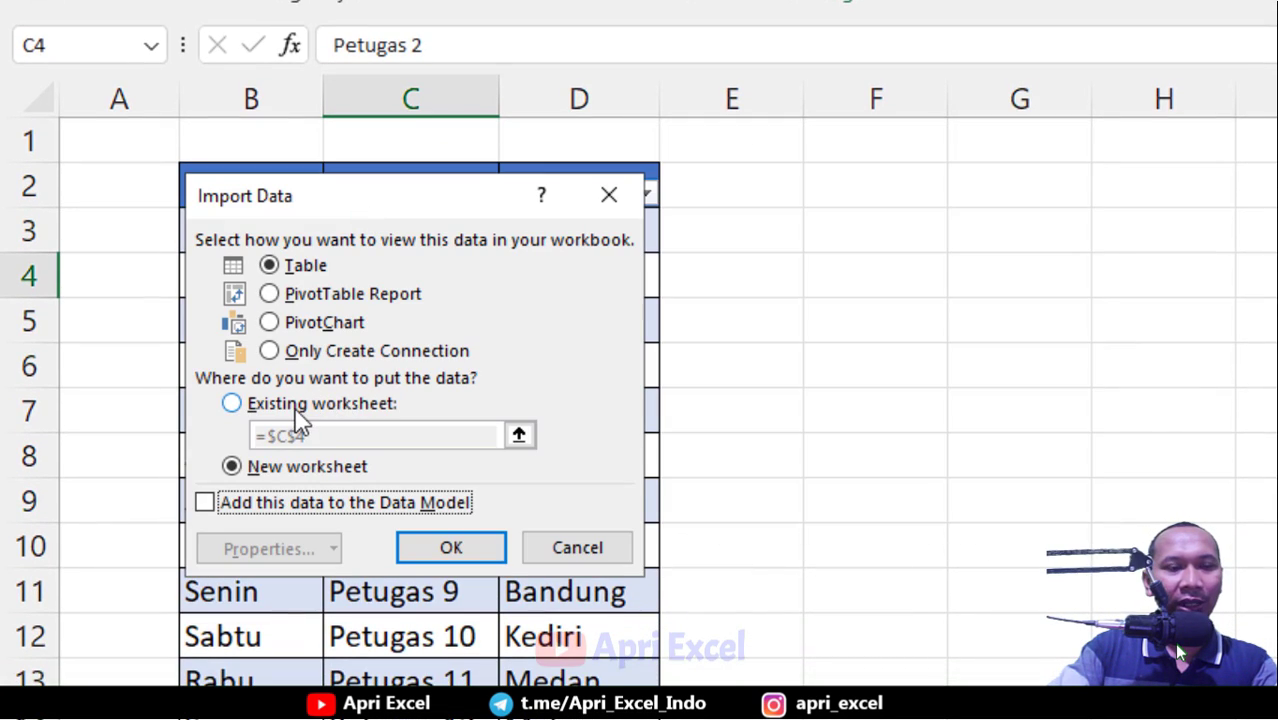
{"action": "left_click", "coordinate": [300, 404]}
{"action": "left_click", "coordinate": [818, 193]}
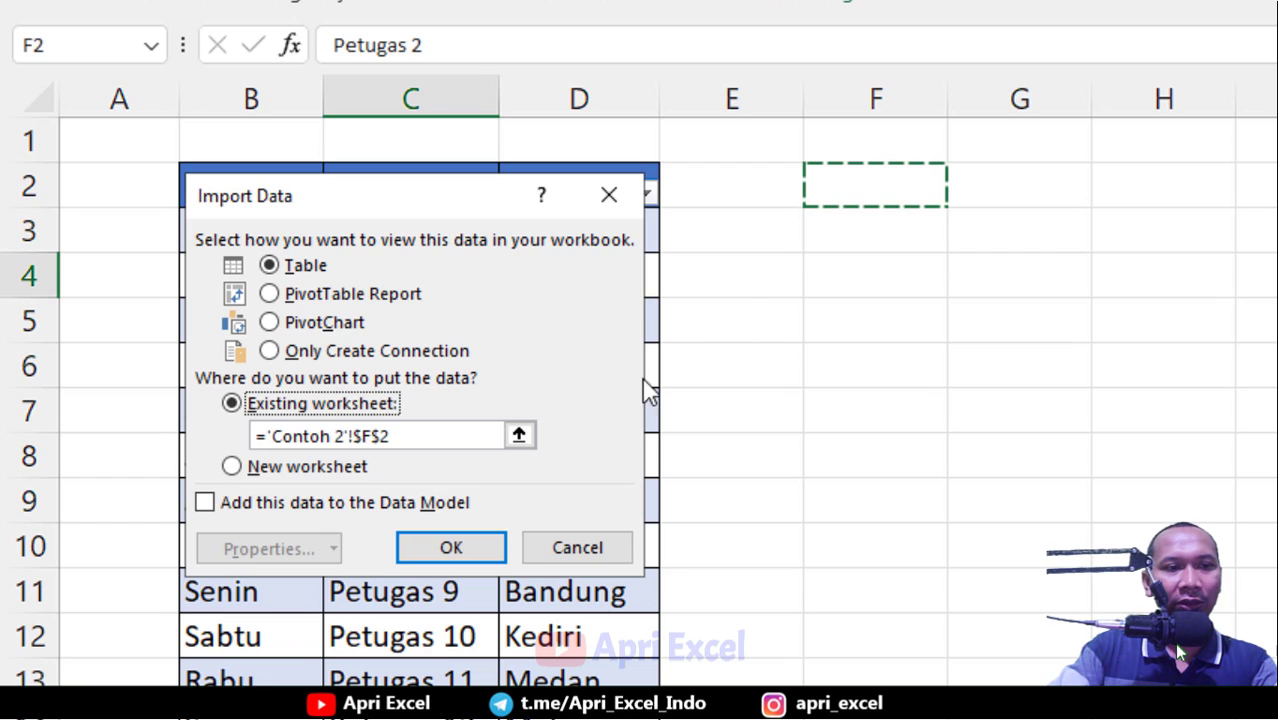
{"action": "left_click", "coordinate": [468, 551]}
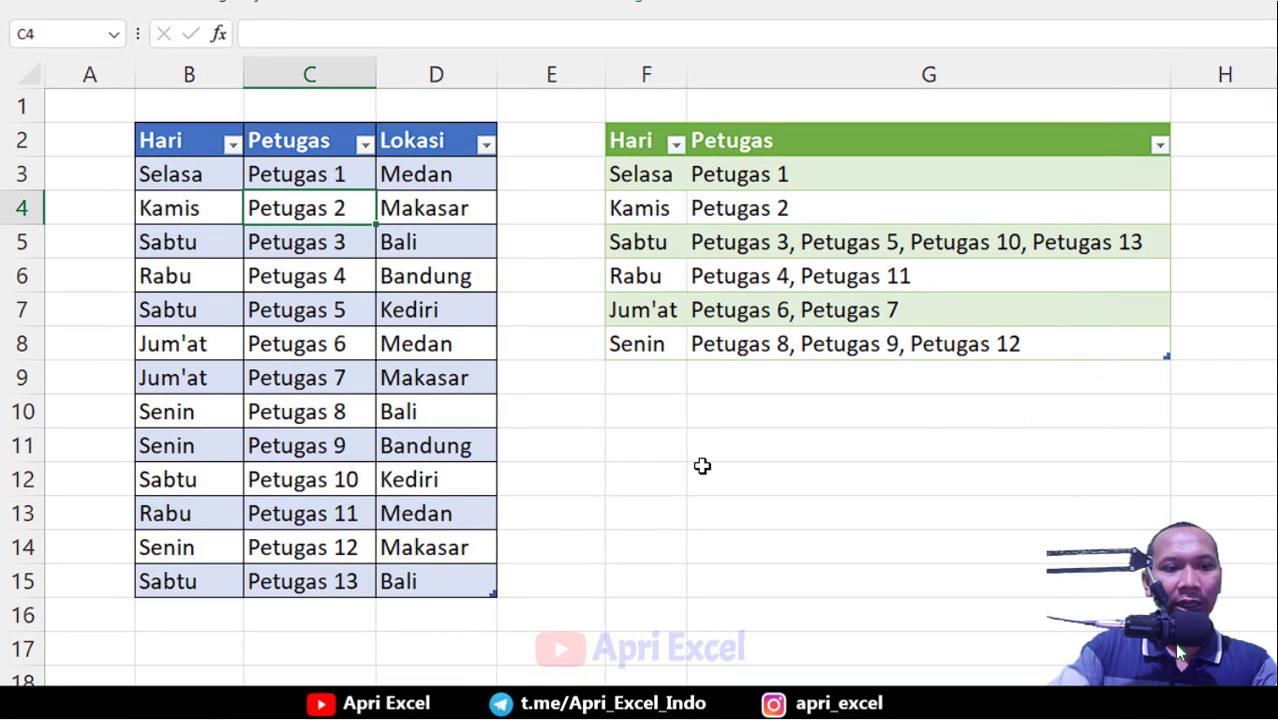
Widen the empty column E slightly to increase the gap between the source table and the loaded result
{"action": "left_click", "coordinate": [702, 466]}
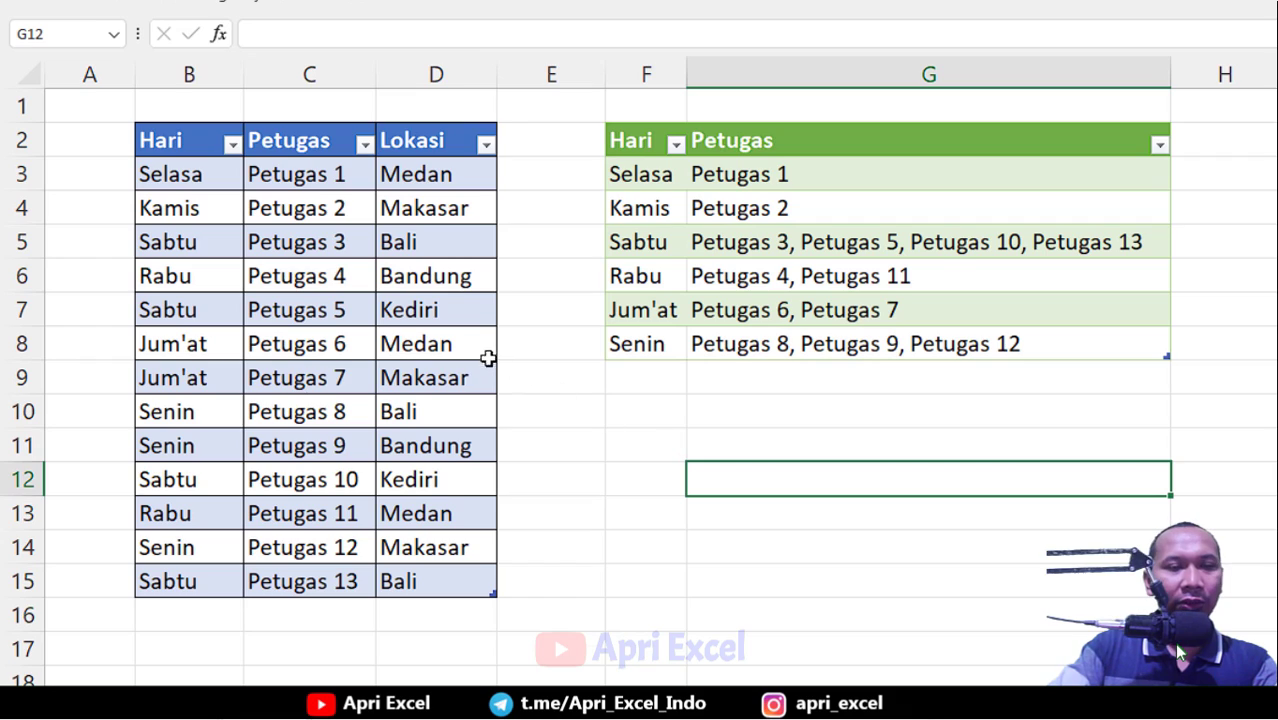
{"action": "left_click_drag", "start_coordinate": [602, 86], "coordinate": [645, 111]}
{"action": "left_click", "coordinate": [608, 440]}
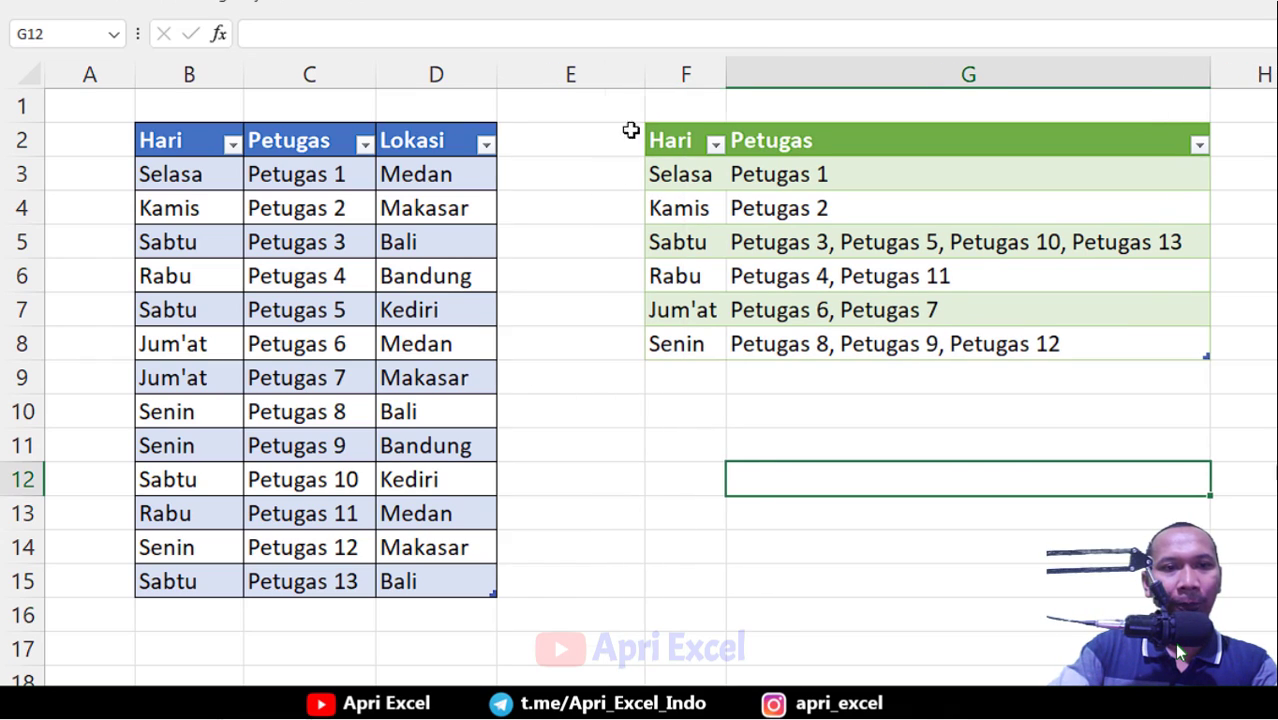